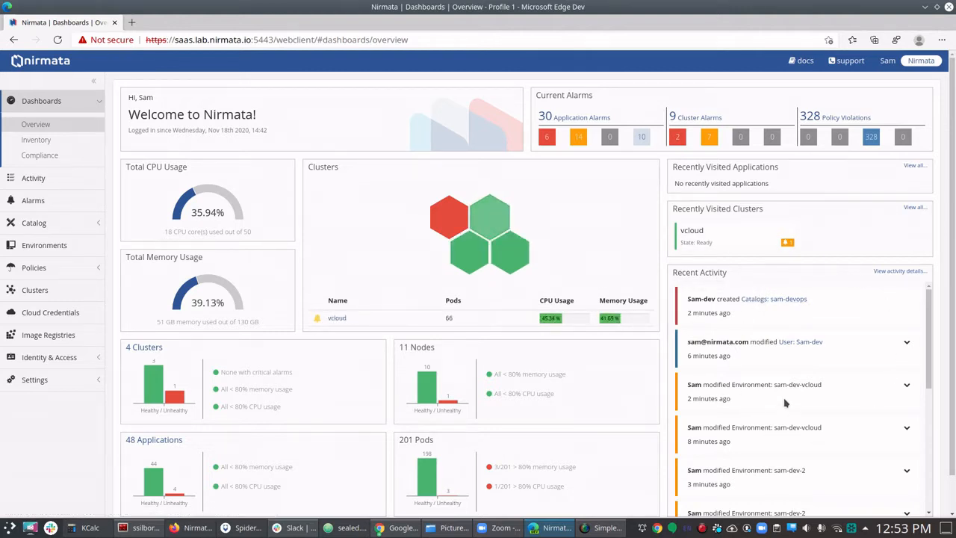
pyautogui.click(93, 83)
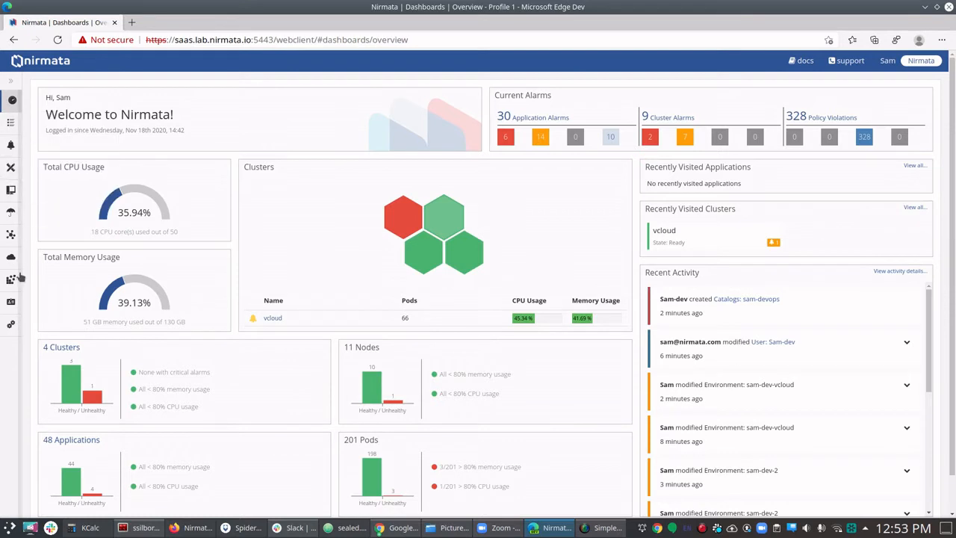
pyautogui.click(11, 81)
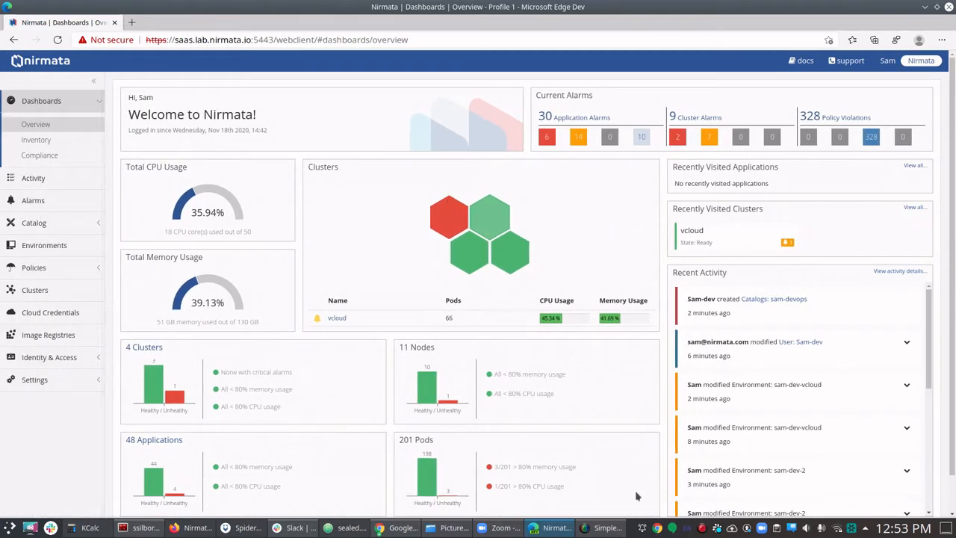
# - Switch to the Devops user's session in Chrome and review its dashboard overview and alarms
pyautogui.click(552, 528)
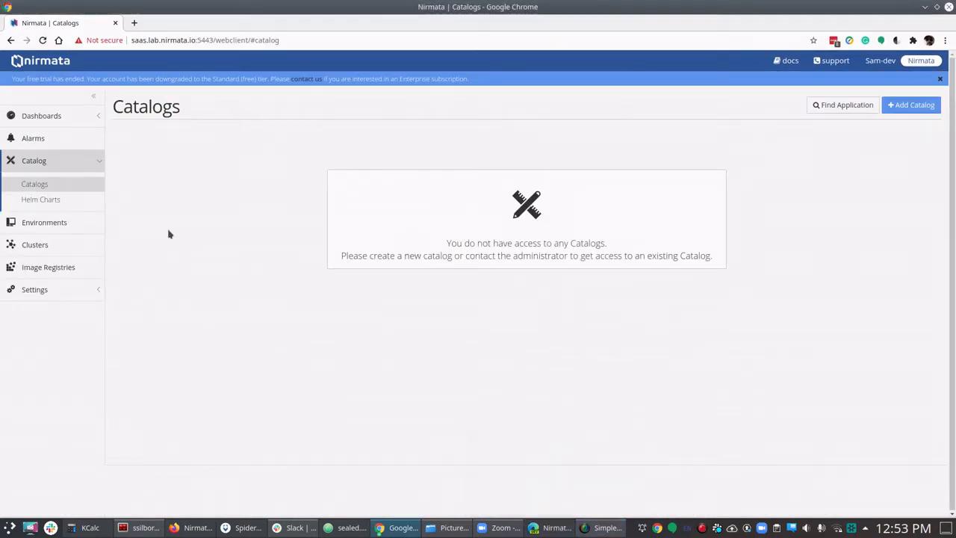
pyautogui.click(38, 118)
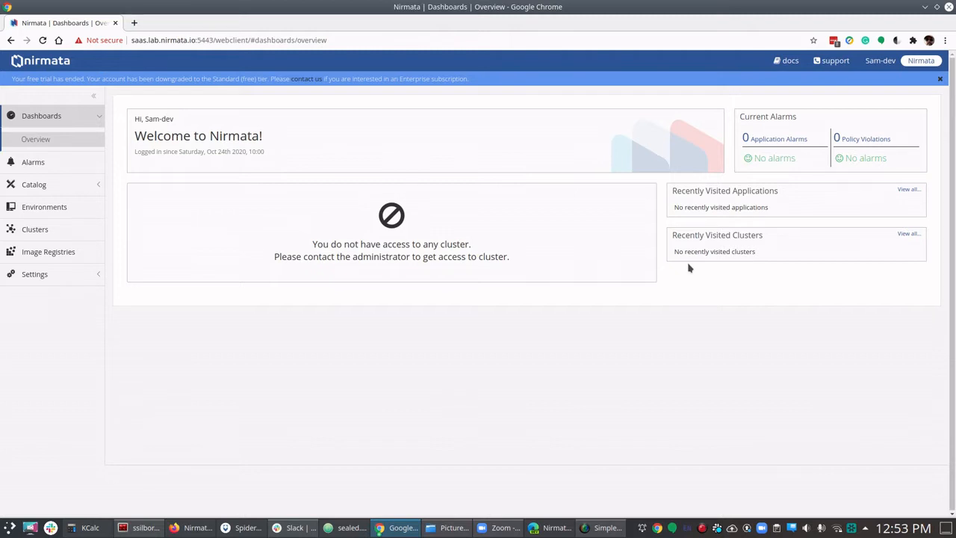
pyautogui.click(57, 117)
pyautogui.click(47, 169)
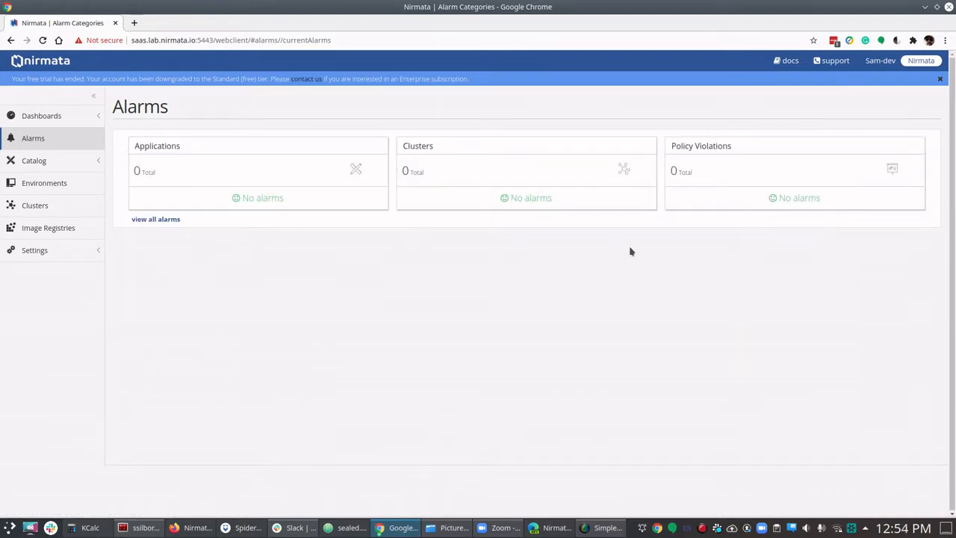
# - Create a new catalog named sam-devops
pyautogui.click(48, 165)
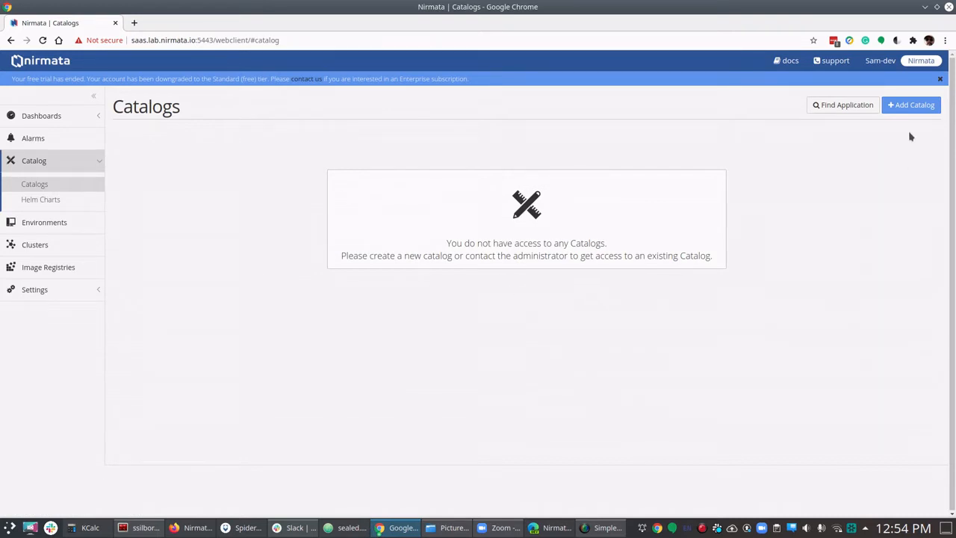
pyautogui.click(911, 110)
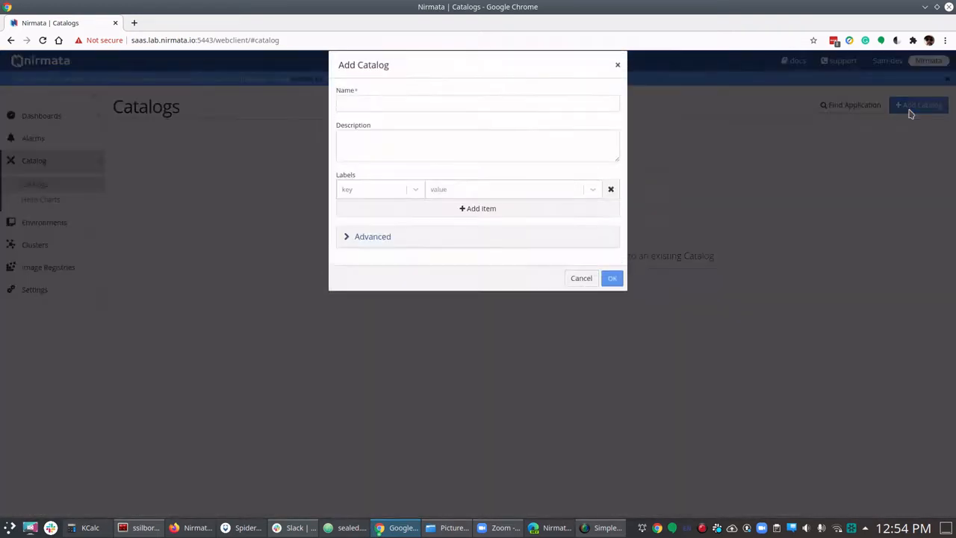
pyautogui.click(425, 106)
pyautogui.write('s')
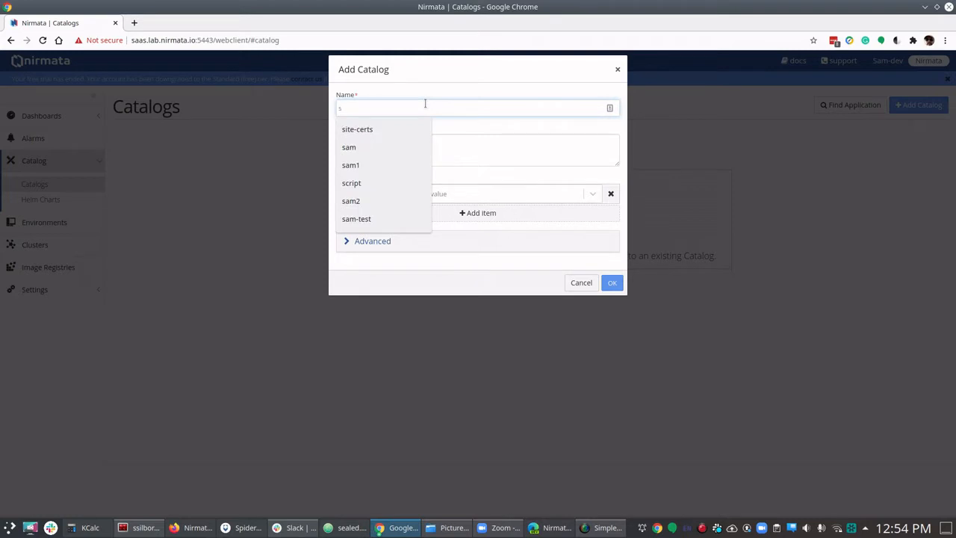
pyautogui.write('am-devbops')
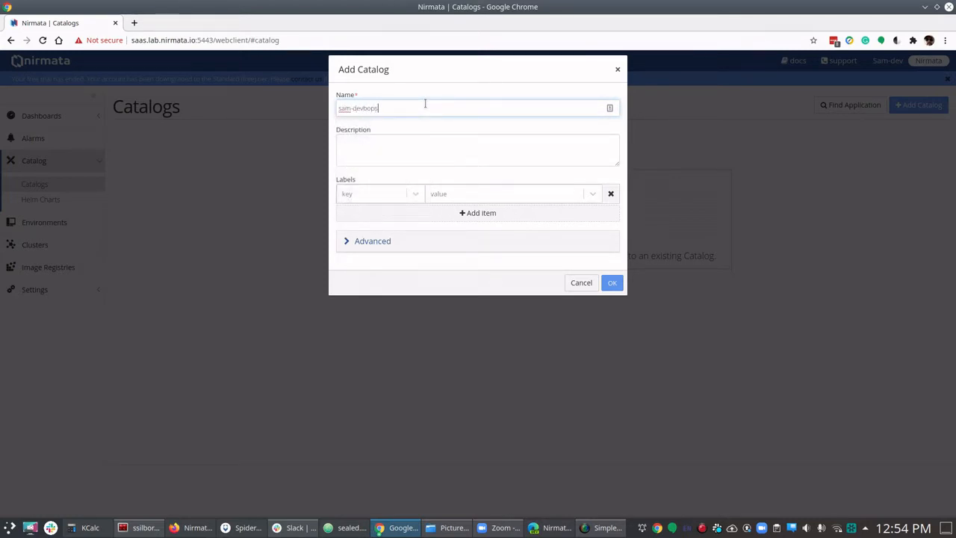
pyautogui.press('BackSpace')
pyautogui.click(612, 282)
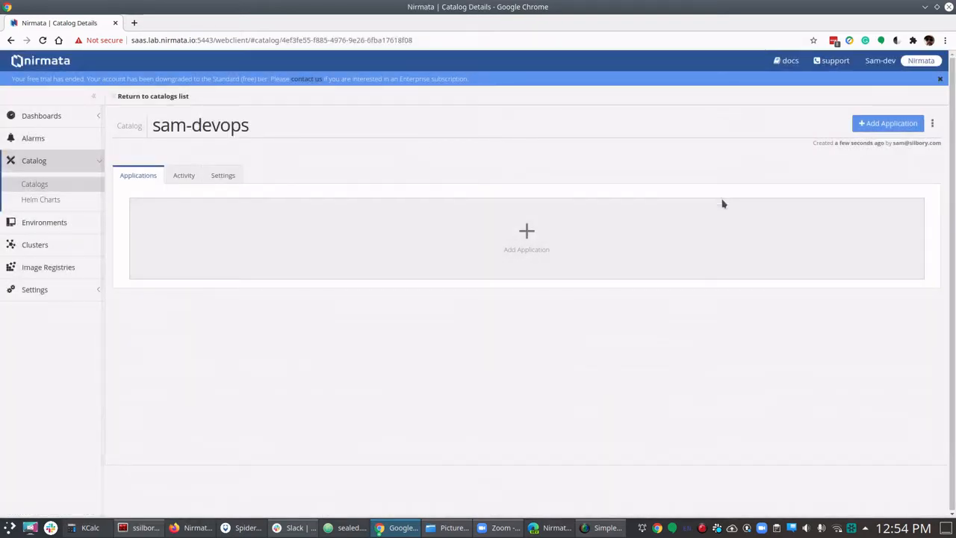
# - Review the sam-devops catalog's owner and access controls, trying out a dev team entry with View access without saving it
pyautogui.click(232, 177)
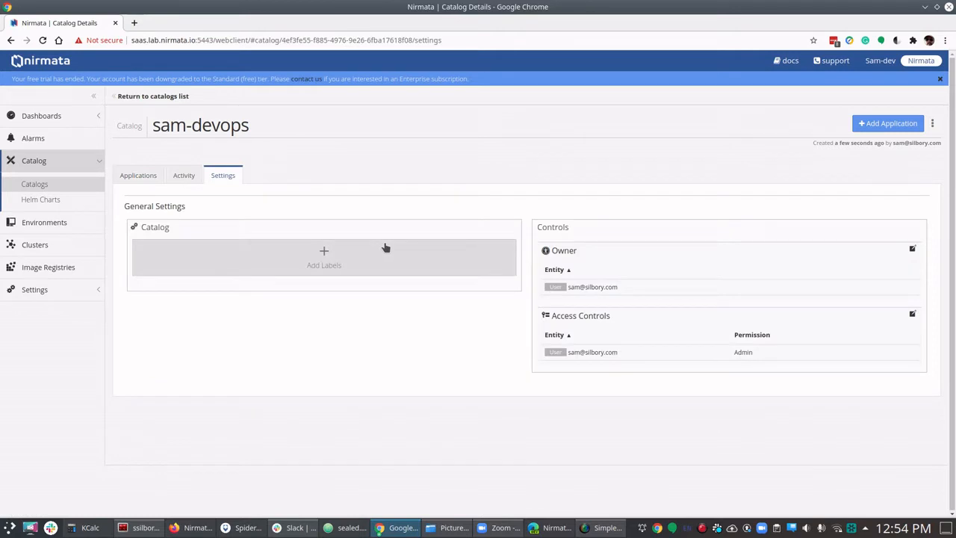
pyautogui.click(913, 316)
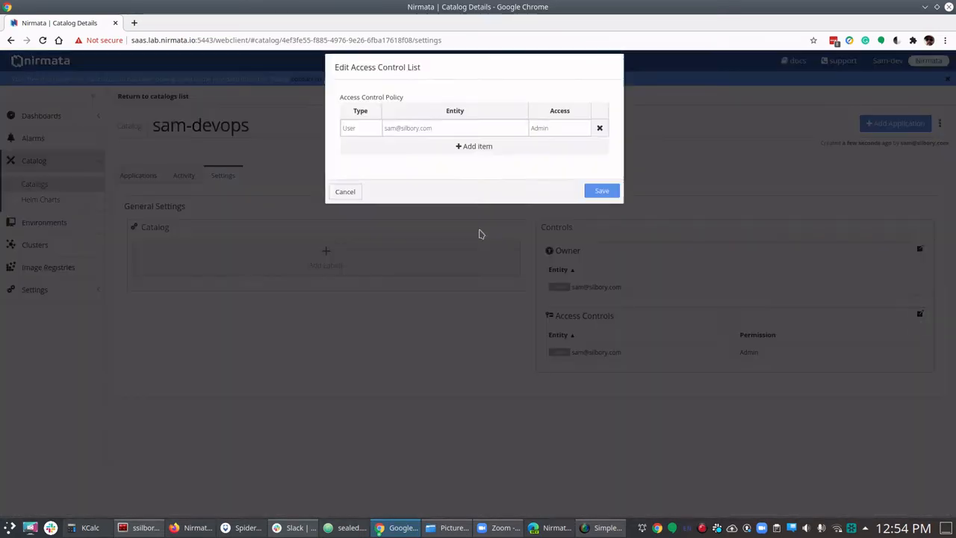
pyautogui.click(470, 148)
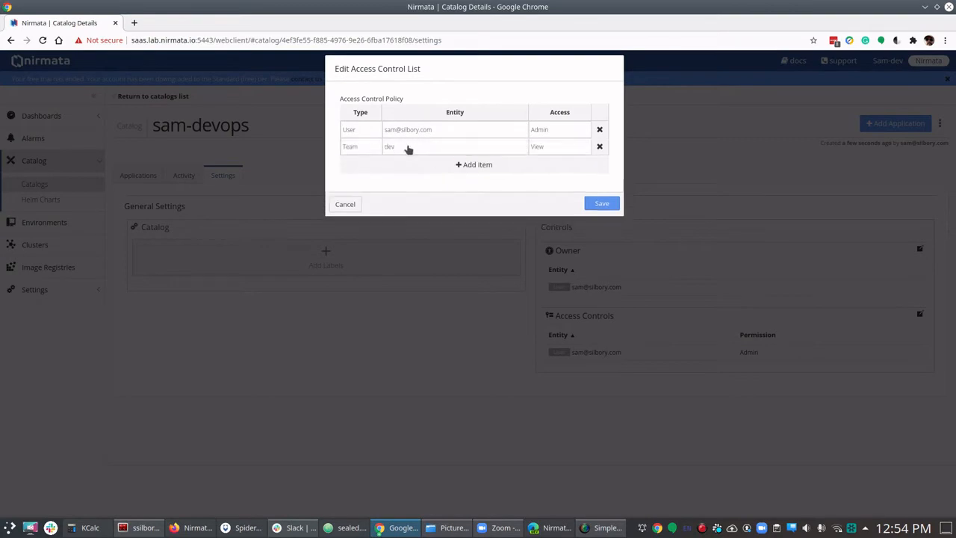
pyautogui.click(344, 205)
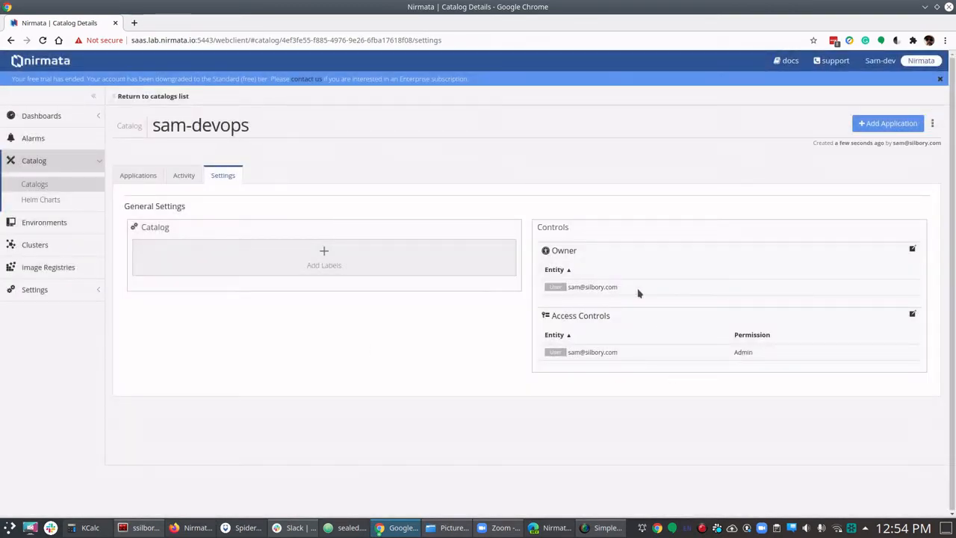
pyautogui.moveTo(633, 289); pyautogui.dragTo(532, 290)
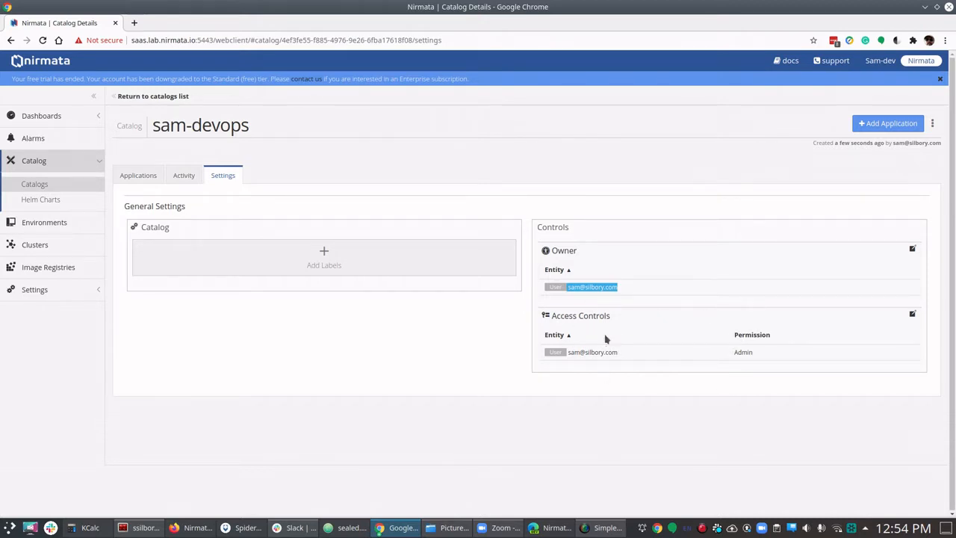
# - Compare the Helm Charts page in the Devops user's Chrome session with the one in the administrator's Edge session
pyautogui.click(38, 200)
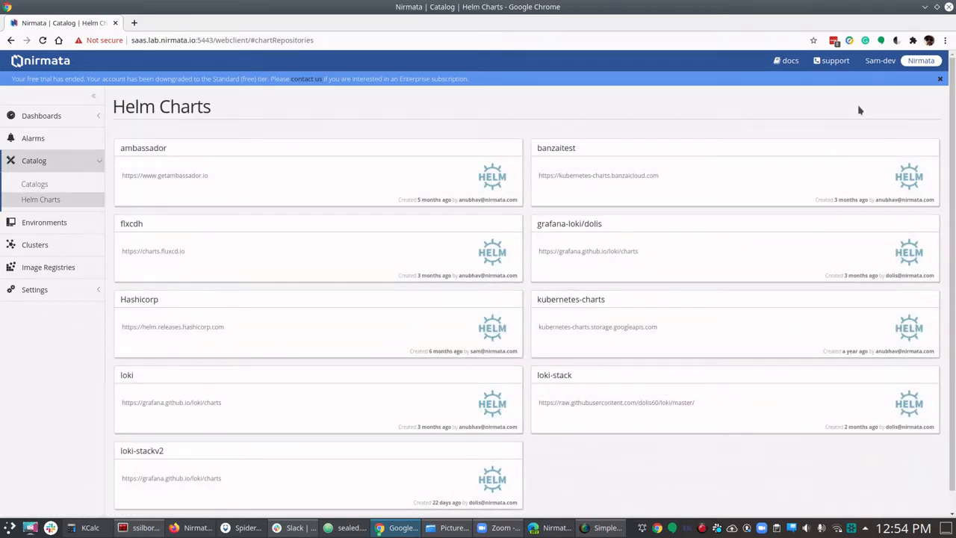
pyautogui.click(557, 523)
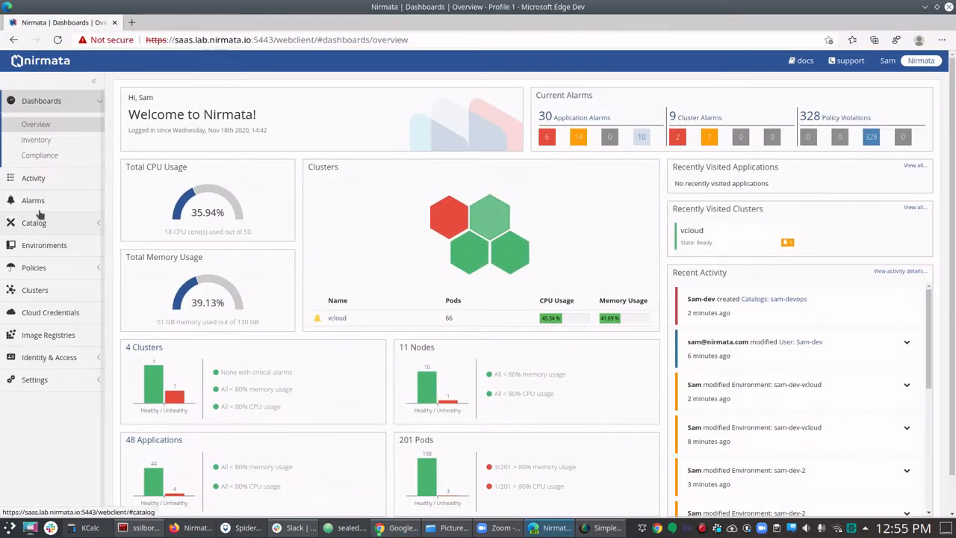
pyautogui.click(36, 224)
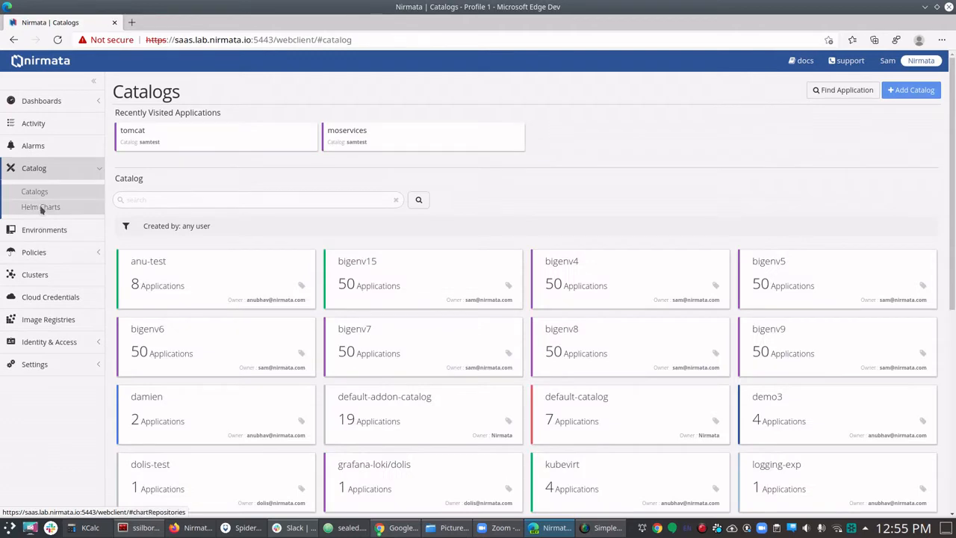
pyautogui.click(40, 207)
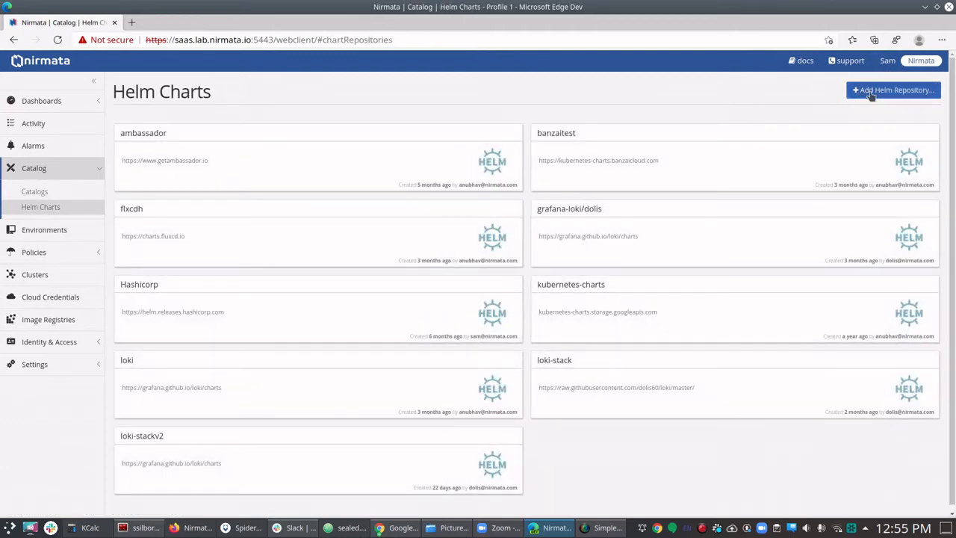
# - Return to the Devops user's session in Chrome and review its environments, clusters and image registries
pyautogui.click(554, 528)
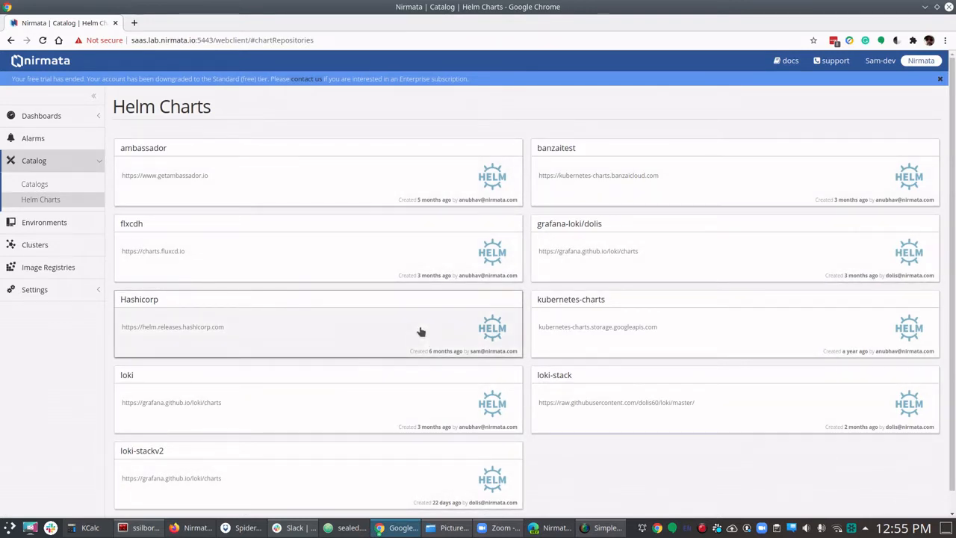
pyautogui.click(65, 227)
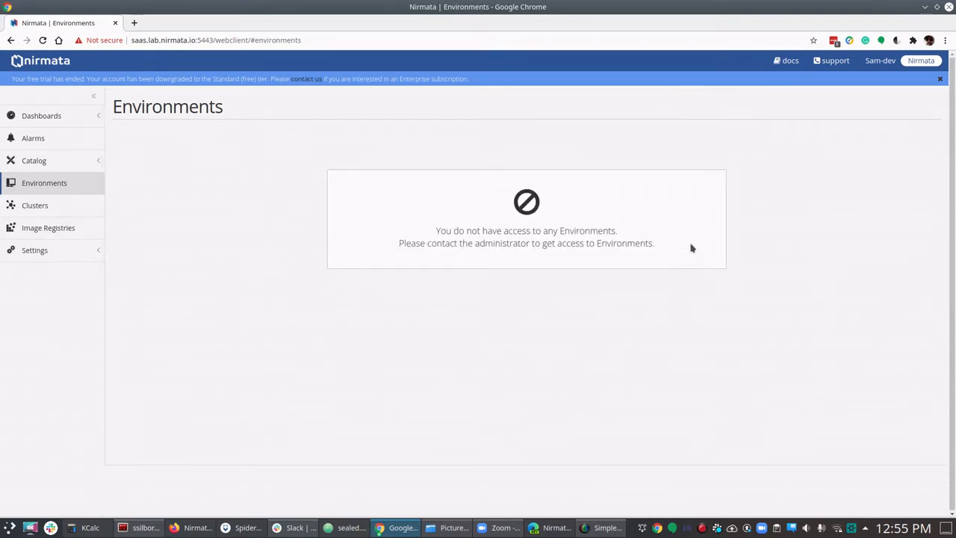
pyautogui.click(66, 207)
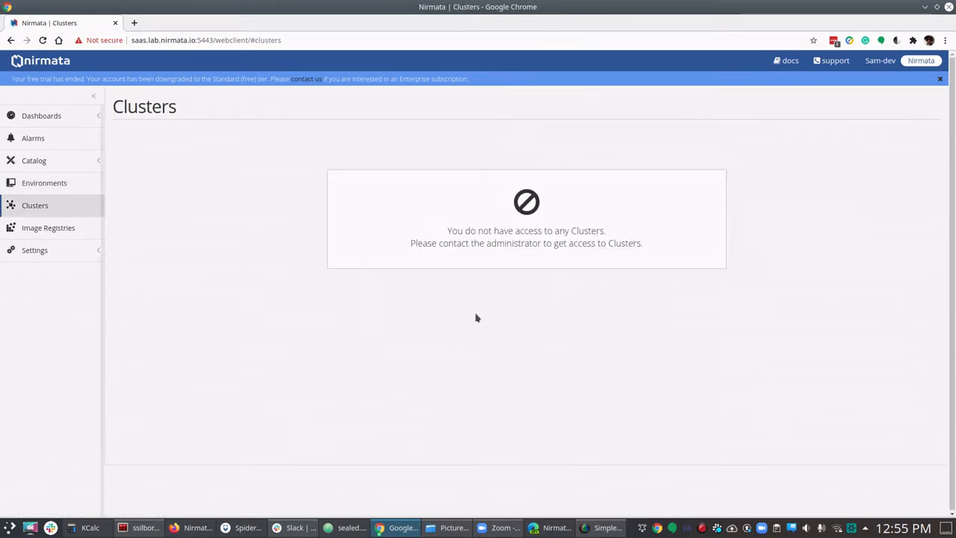
pyautogui.click(64, 231)
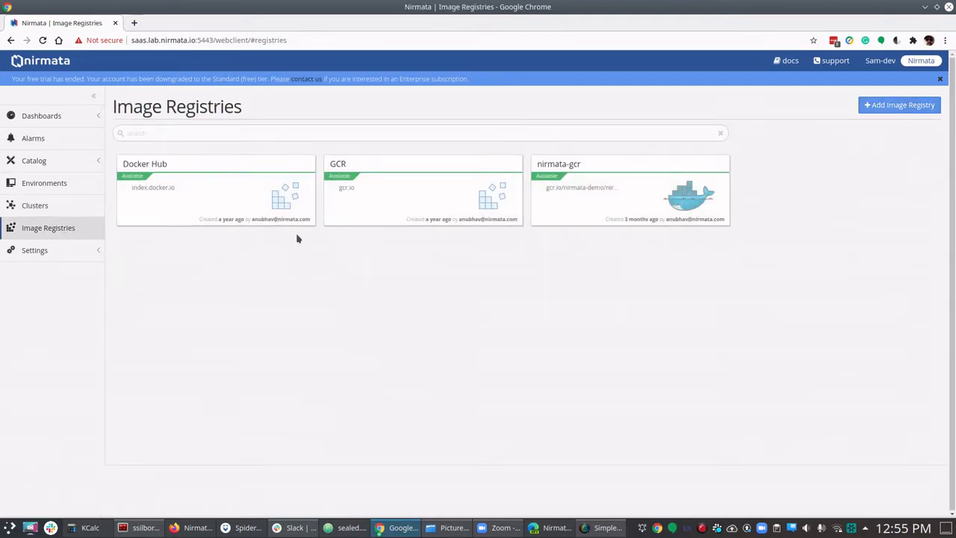
# - Examine the catalog, cluster and environment permissions listed in the Devops user's profile settings
pyautogui.click(30, 255)
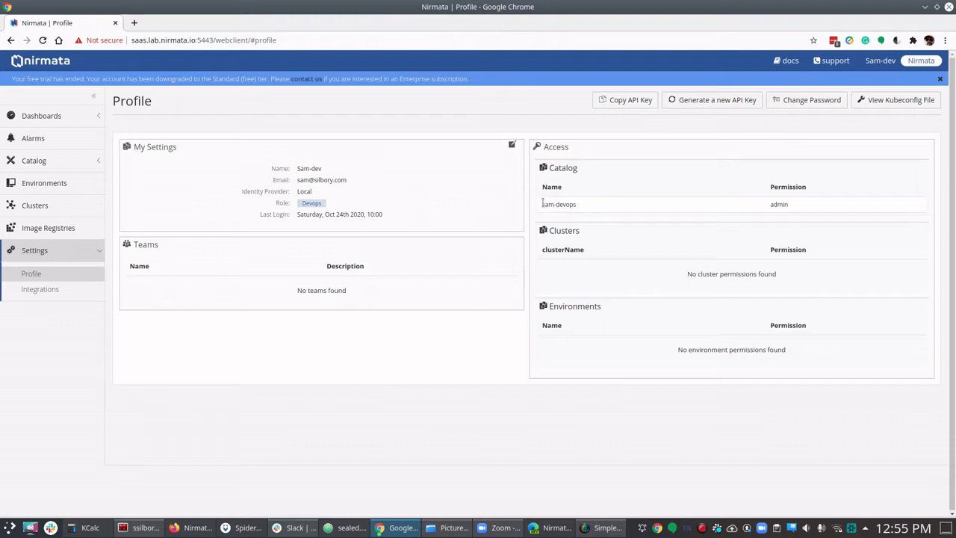
pyautogui.moveTo(539, 206); pyautogui.dragTo(806, 209)
pyautogui.moveTo(566, 275); pyautogui.dragTo(742, 282)
pyautogui.moveTo(644, 351); pyautogui.dragTo(791, 352)
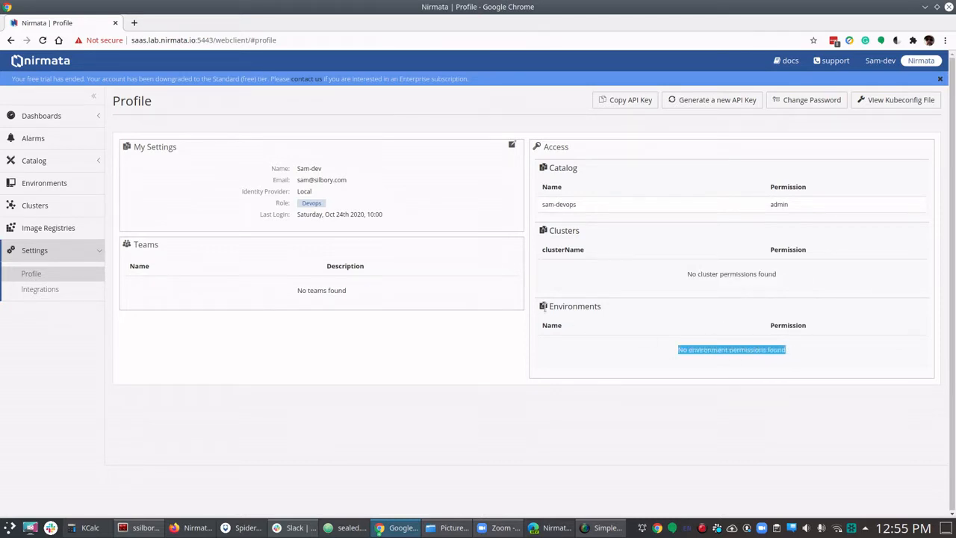
pyautogui.doubleClick(599, 307)
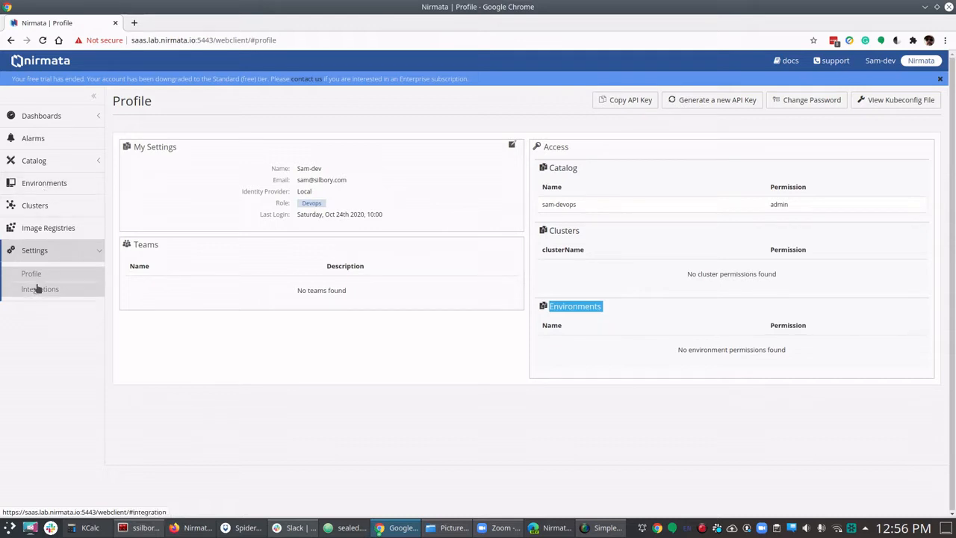
# - Switch to the administrator's Edge session and add the Devops user who owns the sam-devops catalog to the dev team
pyautogui.click(550, 528)
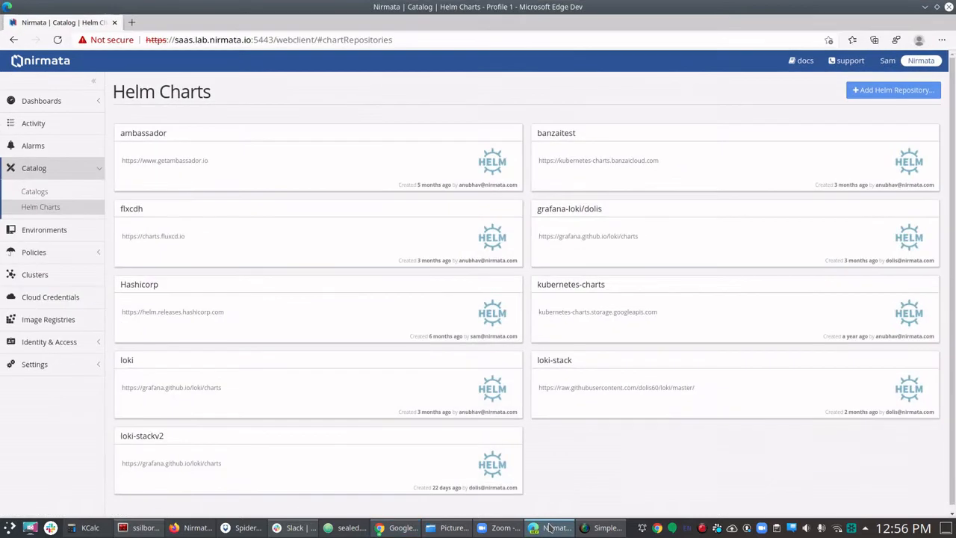
pyautogui.click(41, 342)
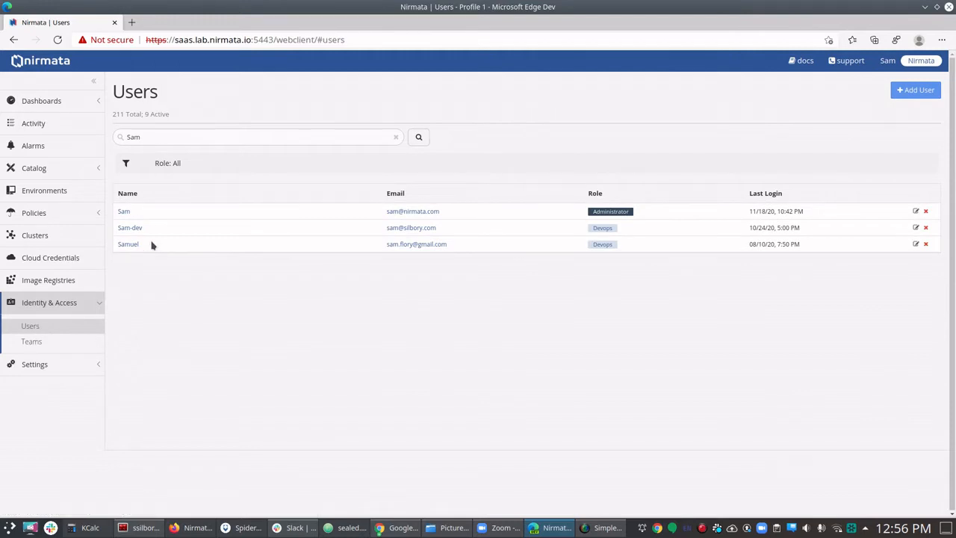
pyautogui.click(131, 228)
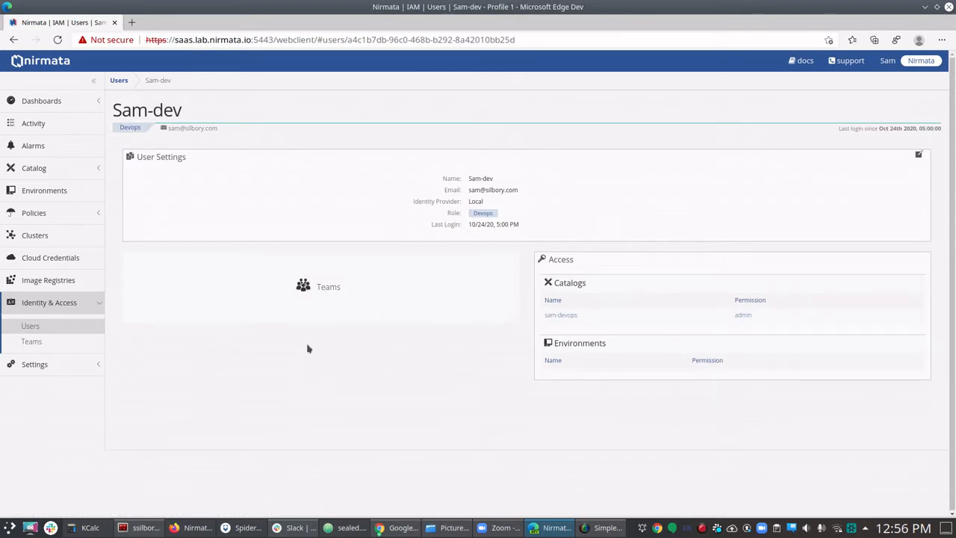
pyautogui.click(918, 154)
pyautogui.click(361, 254)
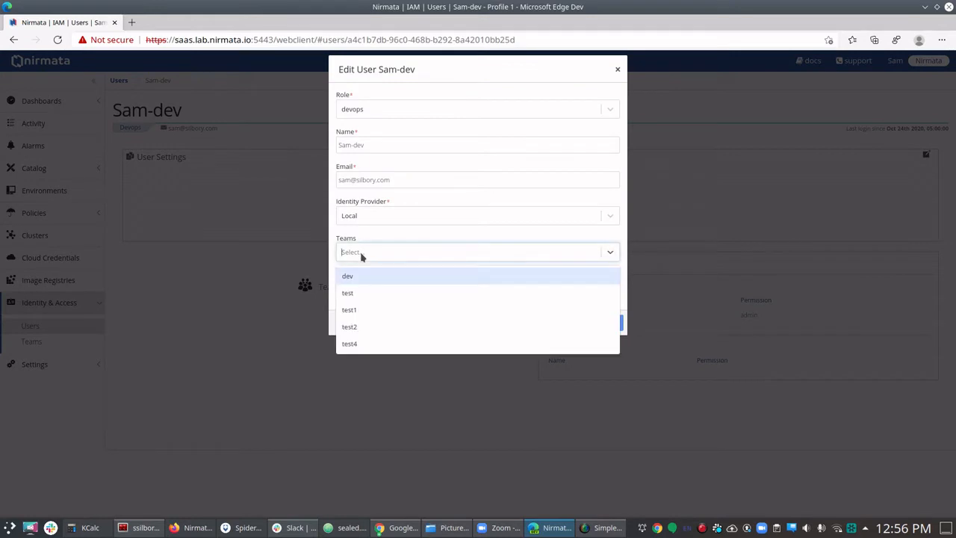
pyautogui.click(369, 277)
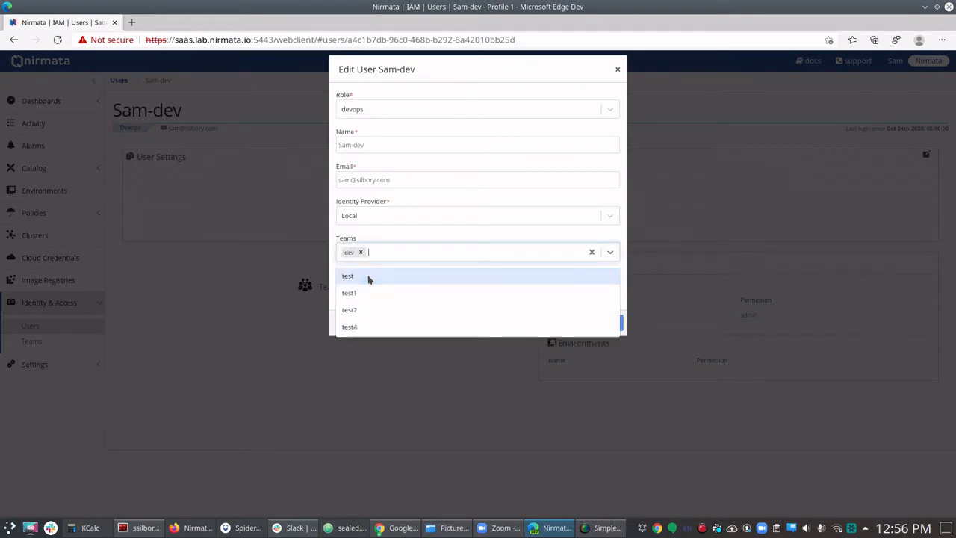
pyautogui.click(626, 290)
pyautogui.click(609, 322)
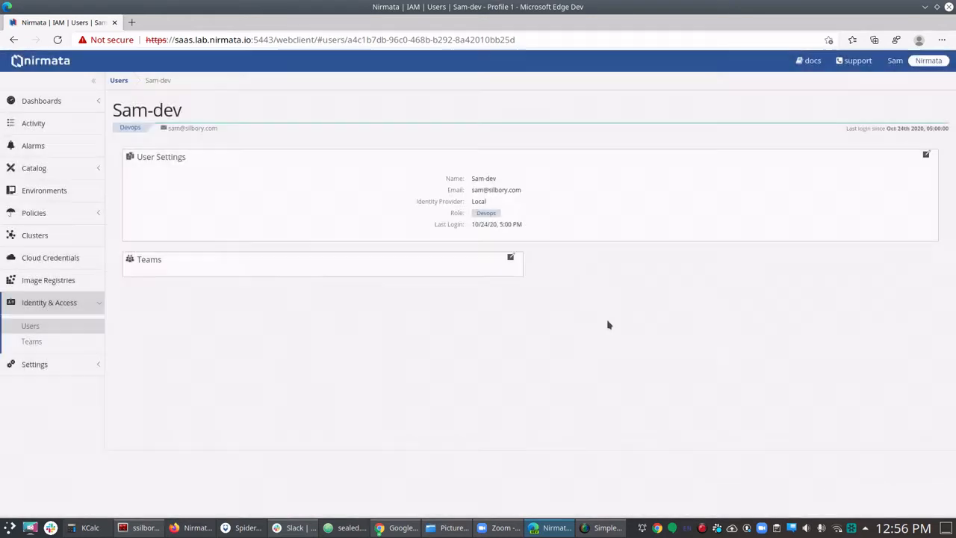
# - Review the user's catalog, cluster and environment permissions, and switch back to the Devops user's profile in Chrome
pyautogui.scroll(-2, 605, 261)
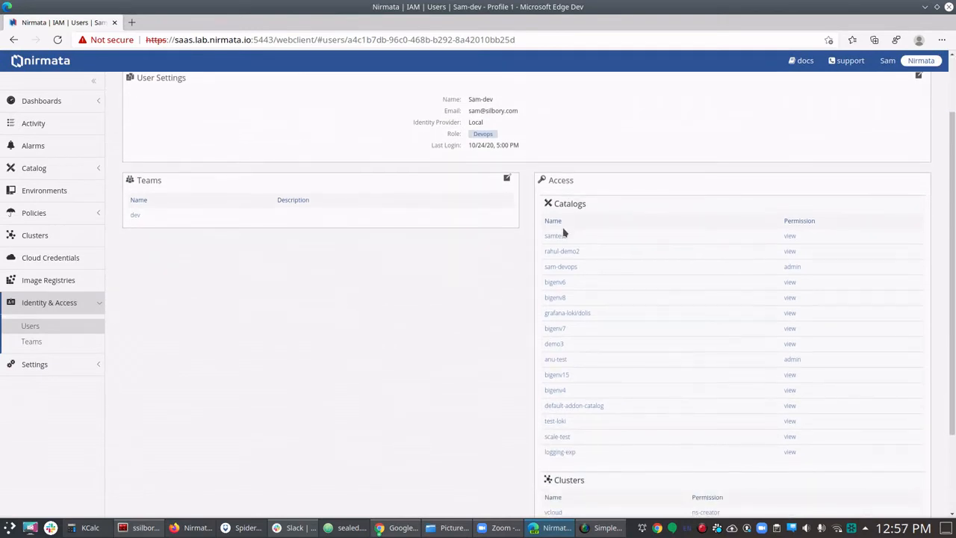
pyautogui.scroll(-3, 613, 180)
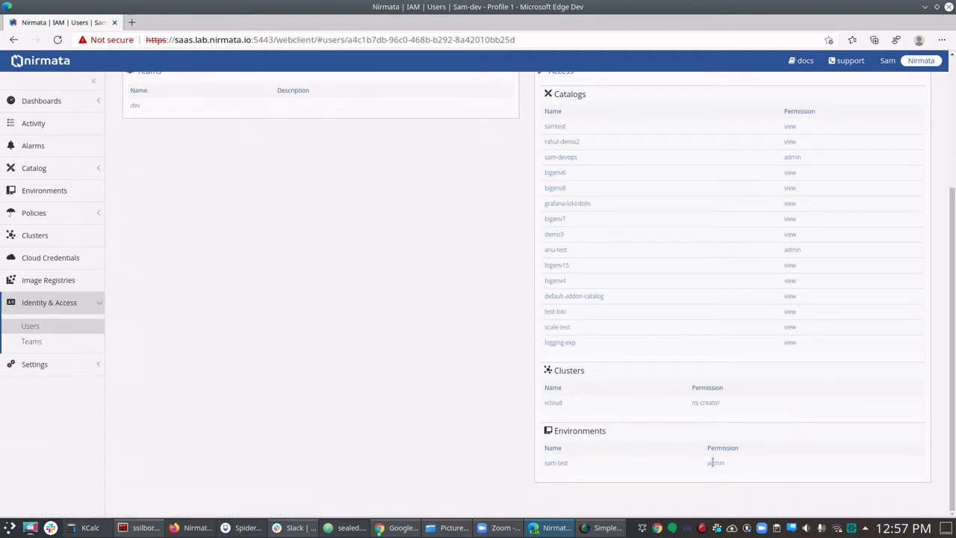
pyautogui.click(551, 527)
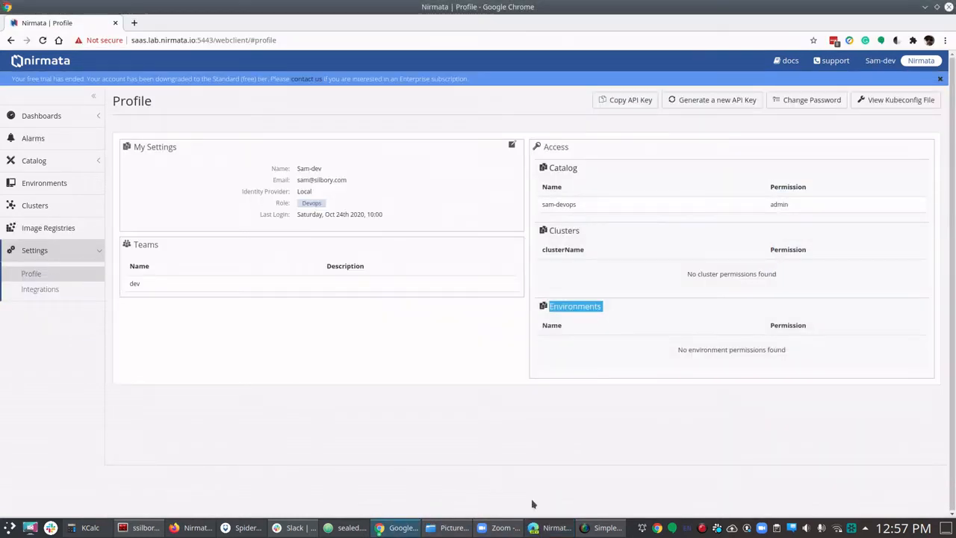
# - Reload the Devops user's profile and review its team, role, identity provider and account details
pyautogui.click(39, 290)
pyautogui.click(34, 275)
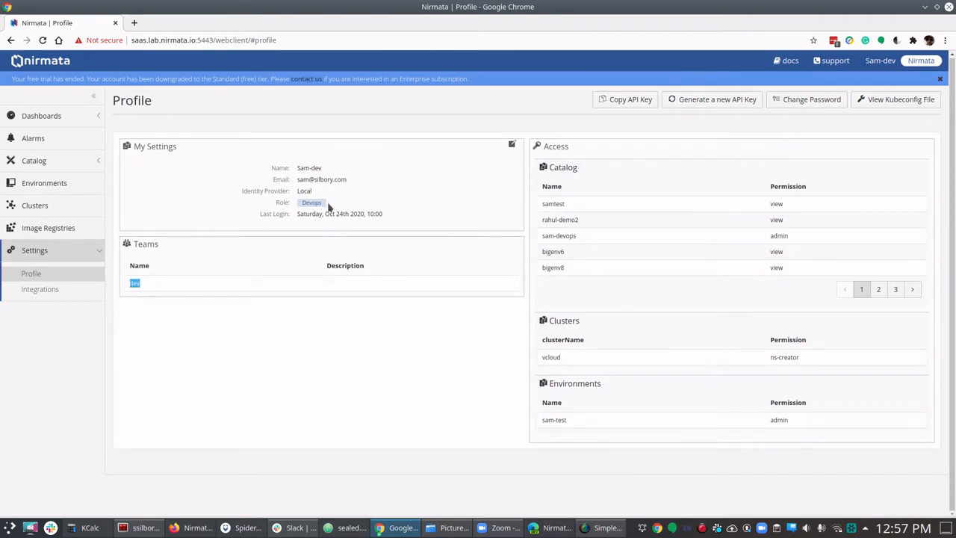
pyautogui.moveTo(329, 207); pyautogui.dragTo(267, 206)
pyautogui.moveTo(325, 193); pyautogui.dragTo(242, 197)
pyautogui.moveTo(354, 185); pyautogui.dragTo(275, 168)
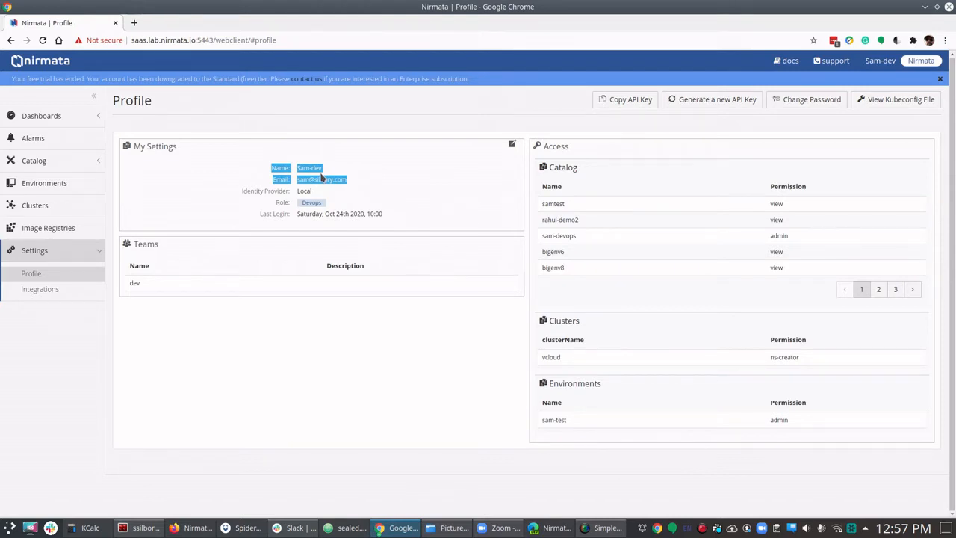
# - Review the environments, catalogs and dashboard overview available to the Devops user
pyautogui.click(38, 185)
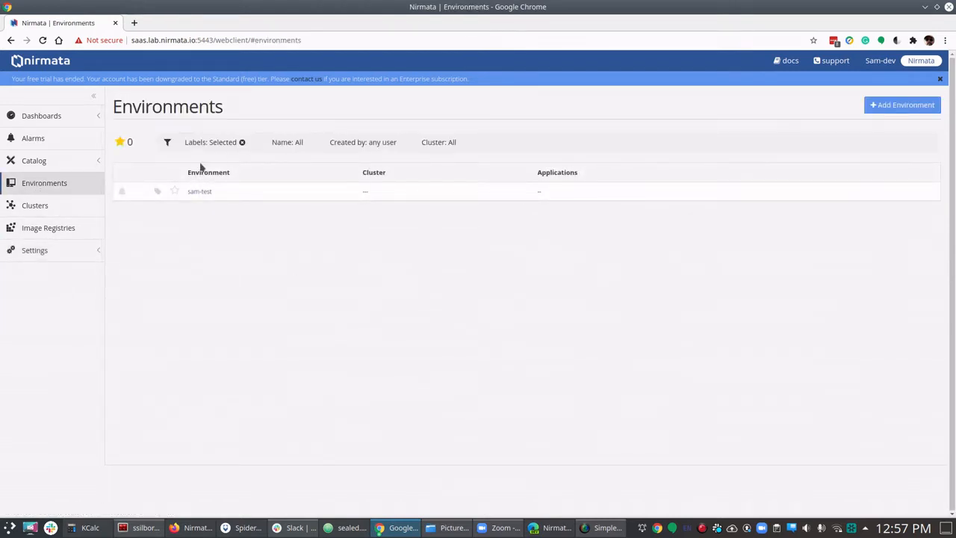
pyautogui.click(33, 167)
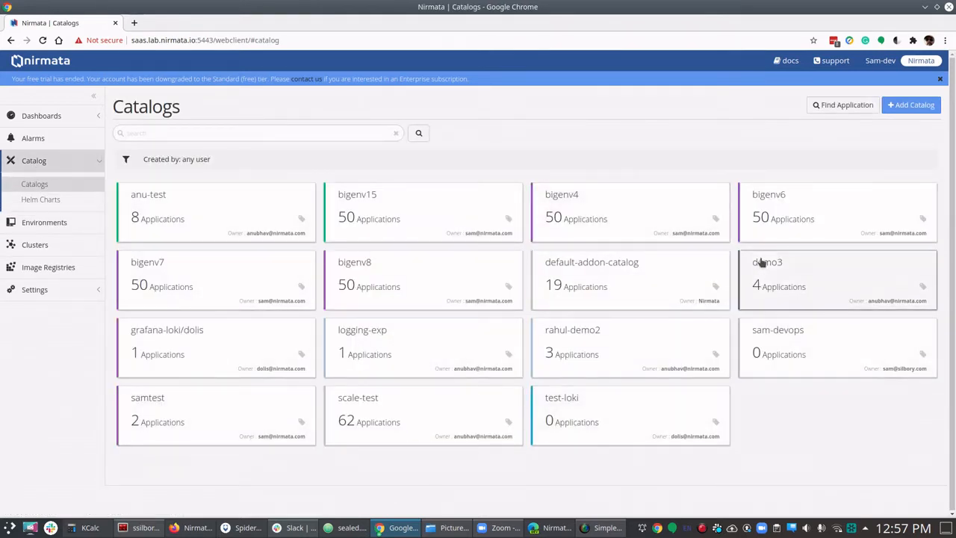
pyautogui.click(41, 123)
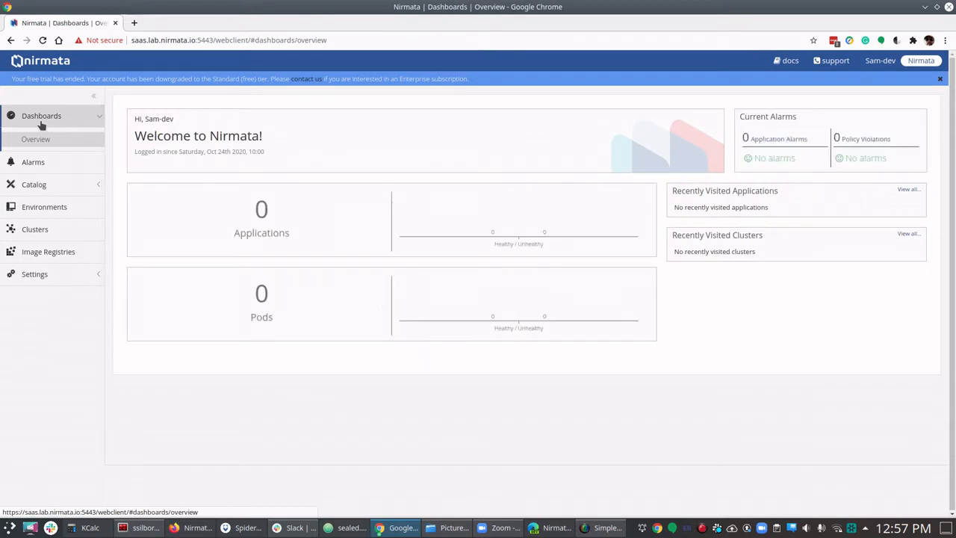
# - Create a medium environment named sam-test2 with namespace sam-test2 on the vcloud cluster
pyautogui.click(46, 237)
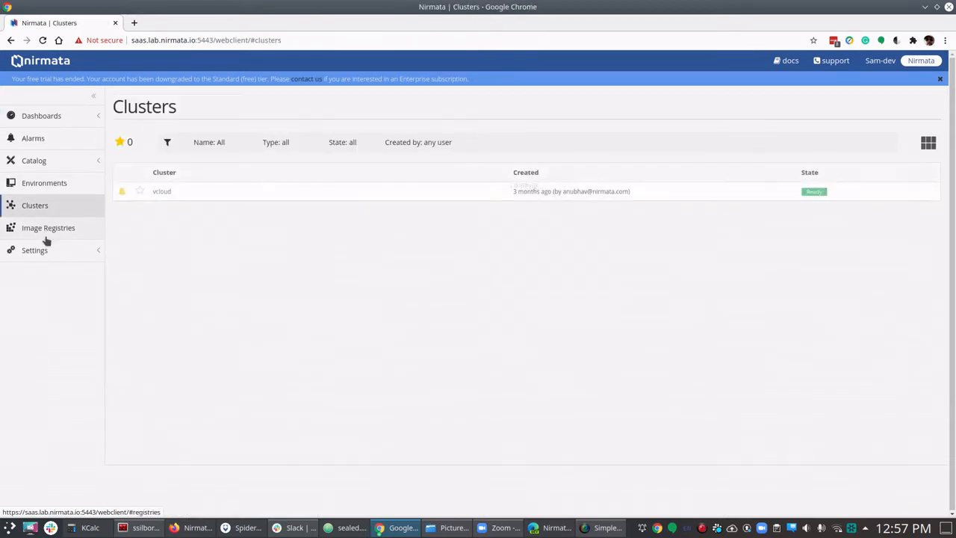
pyautogui.click(163, 192)
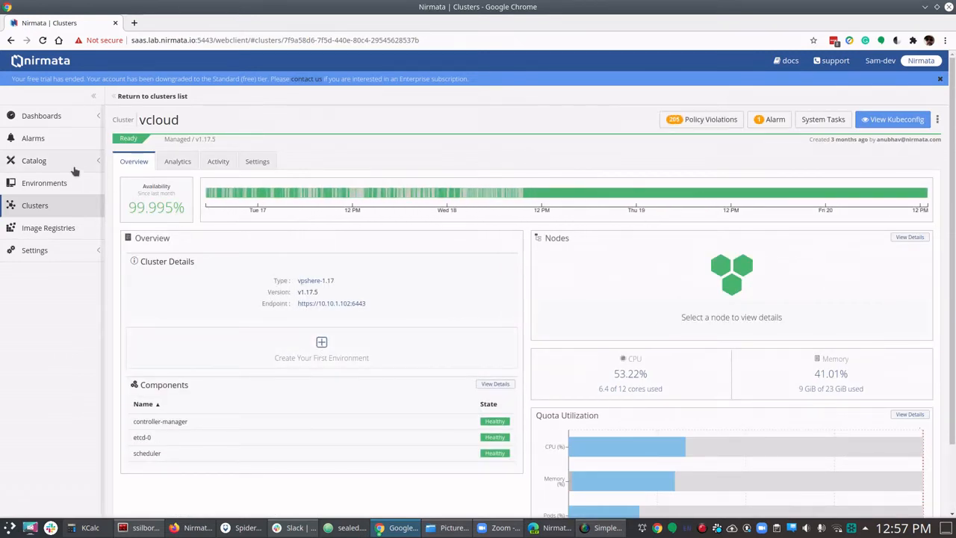
pyautogui.click(324, 350)
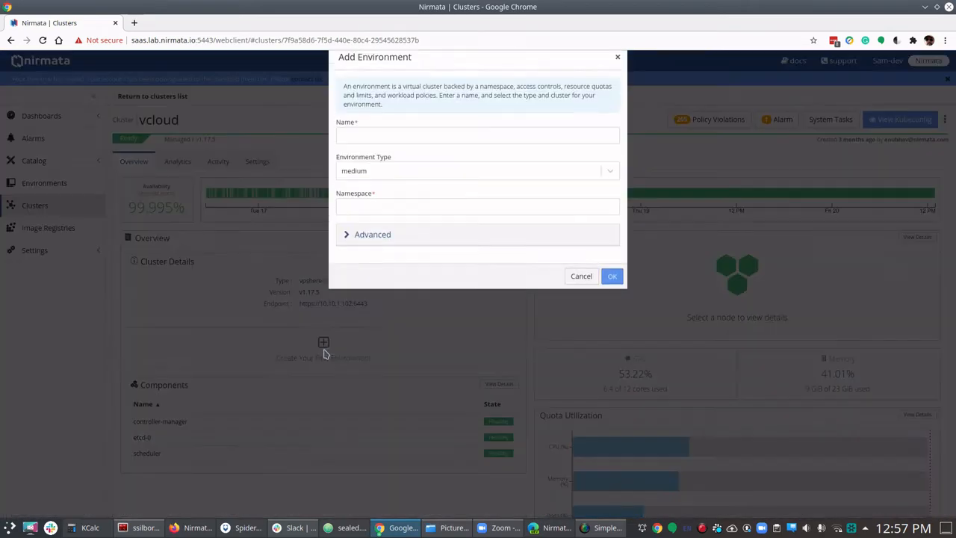
pyautogui.click(371, 218)
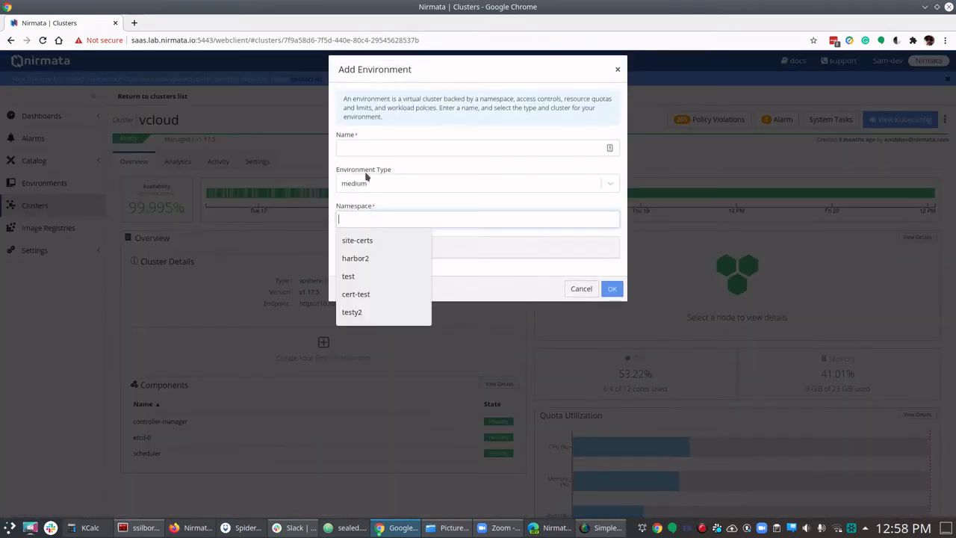
pyautogui.click(356, 142)
pyautogui.write('sam')
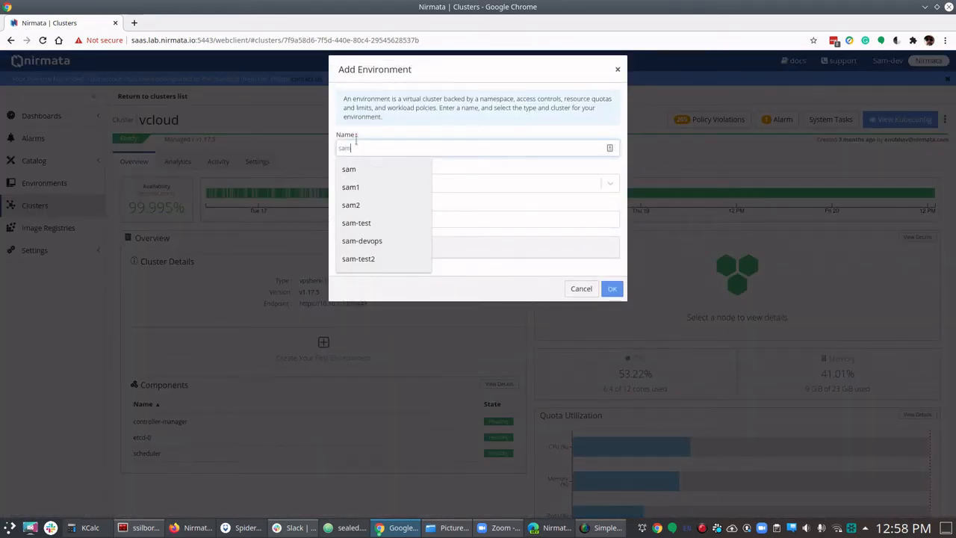
pyautogui.write('-test2')
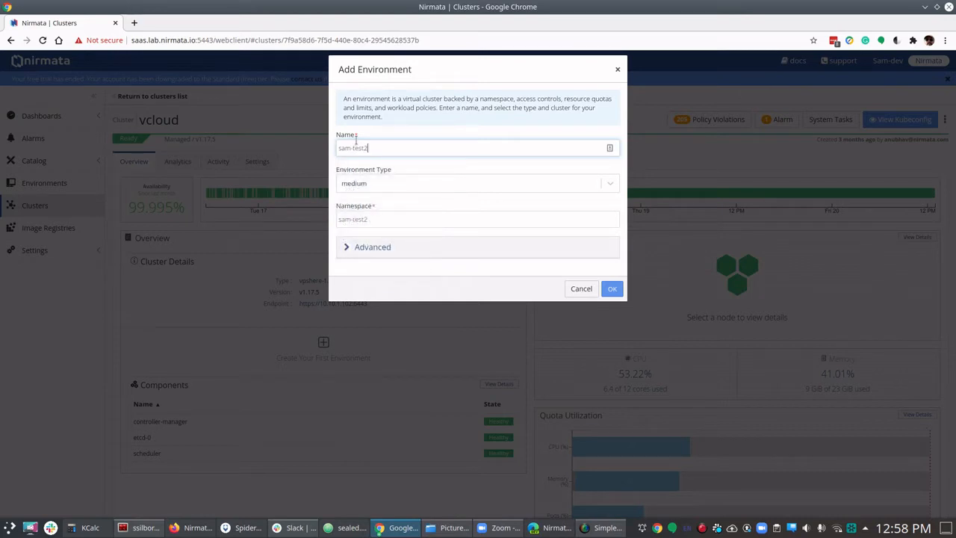
pyautogui.click(386, 218)
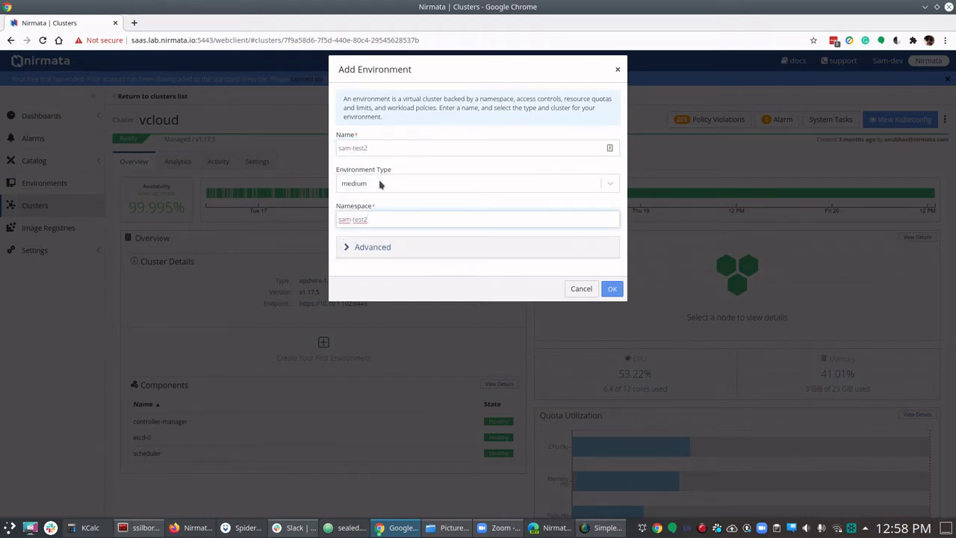
pyautogui.click(379, 185)
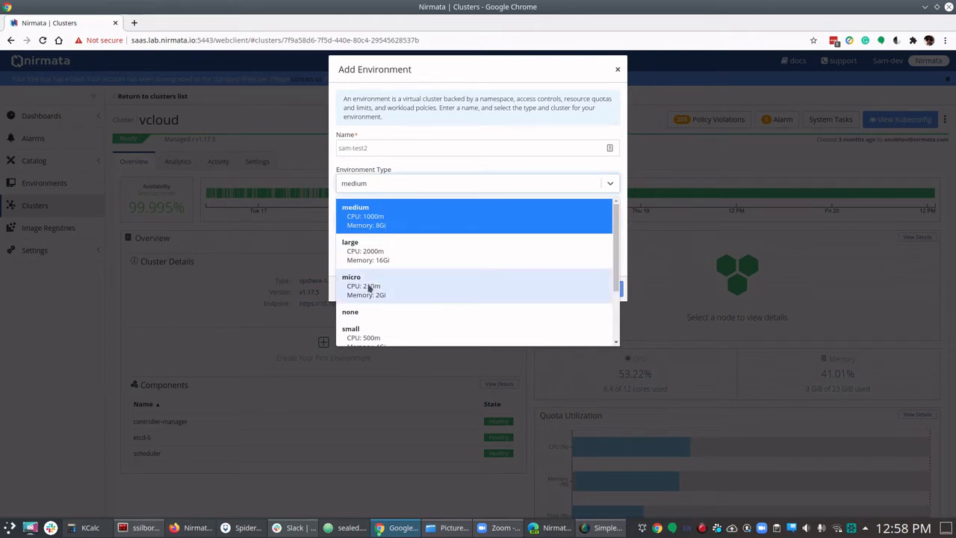
pyautogui.click(384, 214)
pyautogui.click(610, 288)
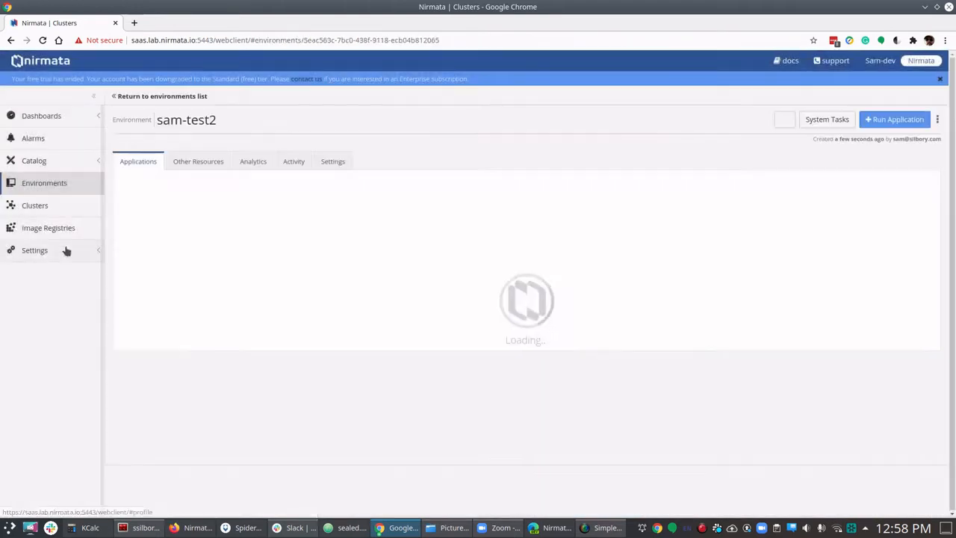
# - Return to the environments list and check which clusters are offered for a new environment
pyautogui.click(45, 187)
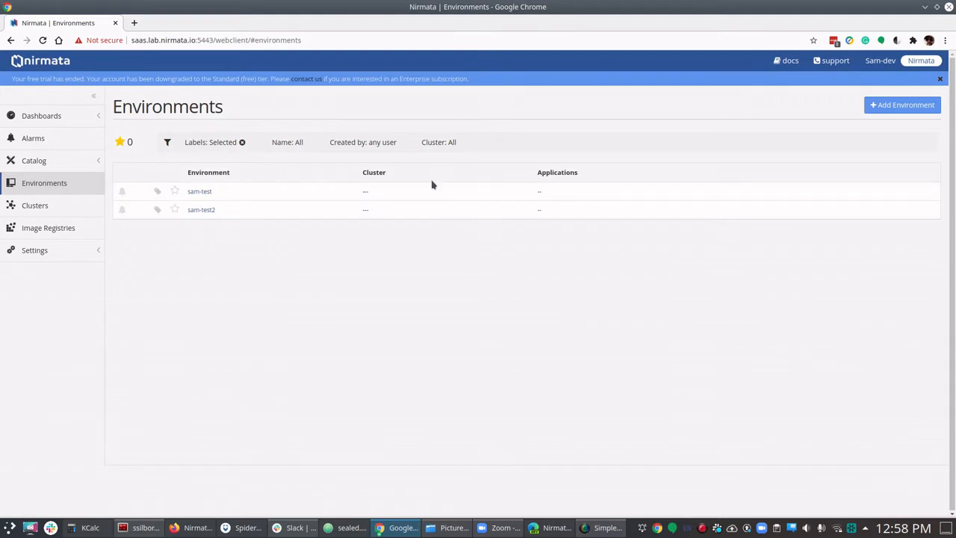
pyautogui.click(906, 106)
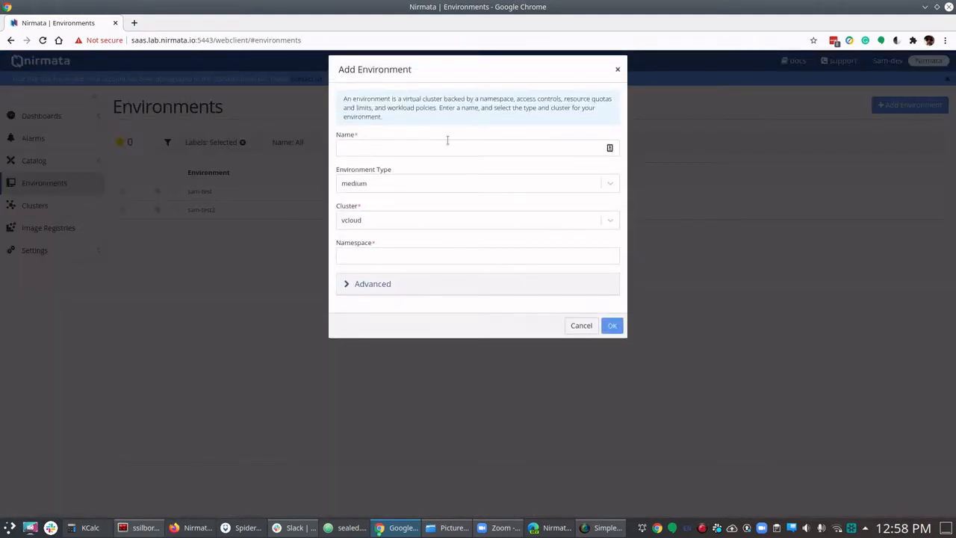
pyautogui.click(377, 223)
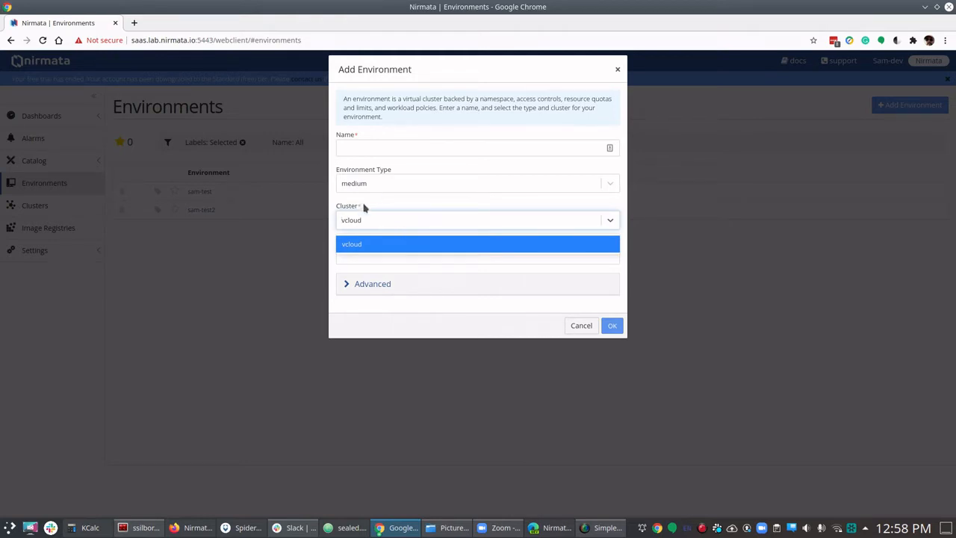
# - View the administrator's cluster list in Edge for comparison, and return to Chrome to cancel the new environment
pyautogui.click(552, 527)
pyautogui.click(37, 234)
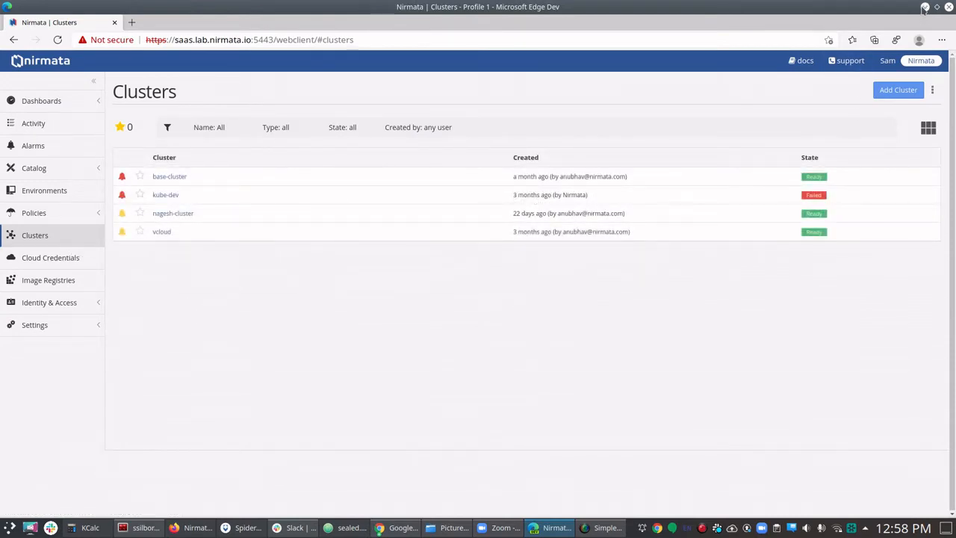
pyautogui.hotkey('alt', 'Tab')
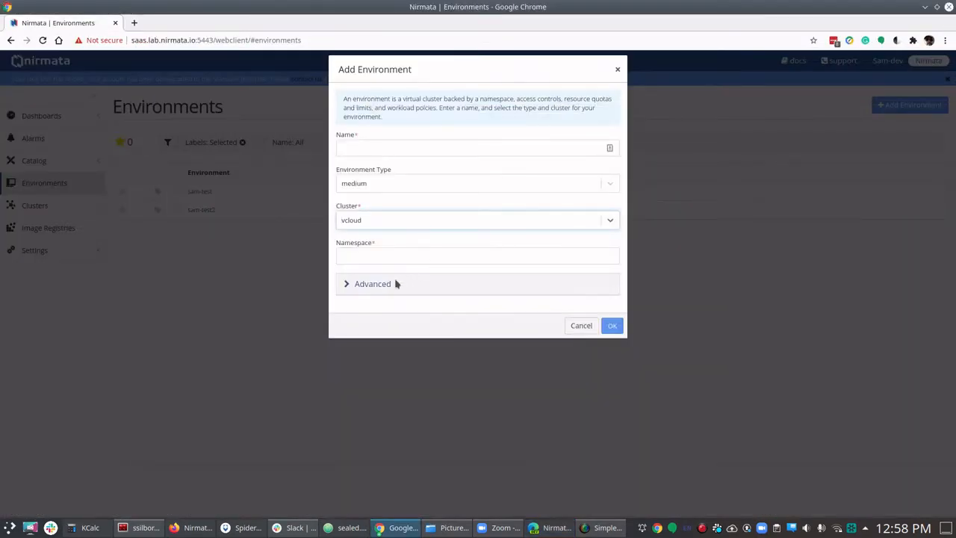
pyautogui.click(582, 327)
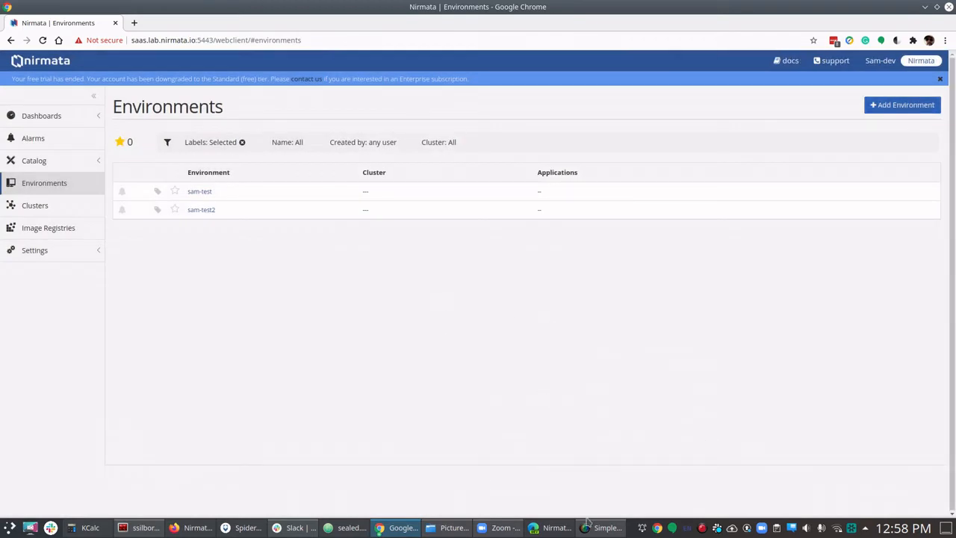
# - Switch to the administrator's Edge session and remove the dev team's access from the vcloud cluster's access controls
pyautogui.click(553, 527)
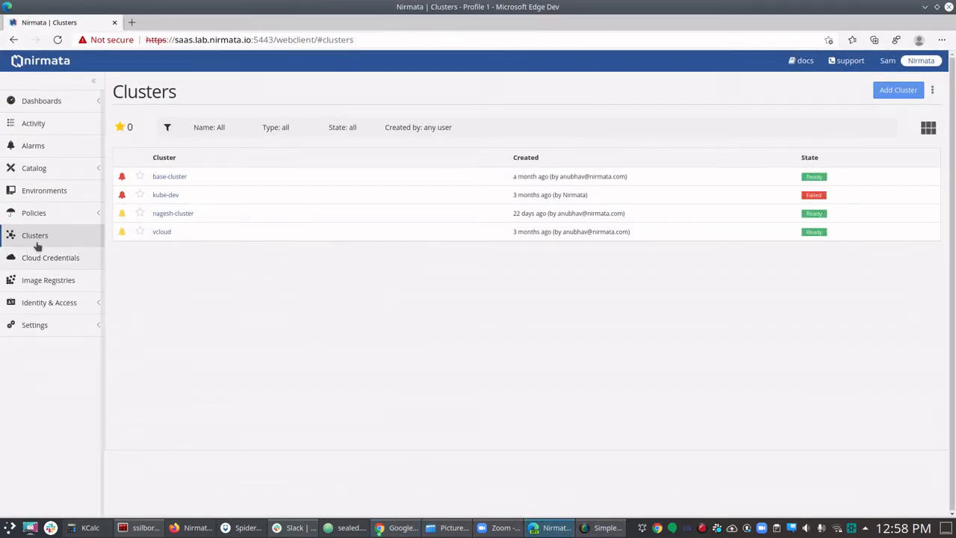
pyautogui.click(161, 232)
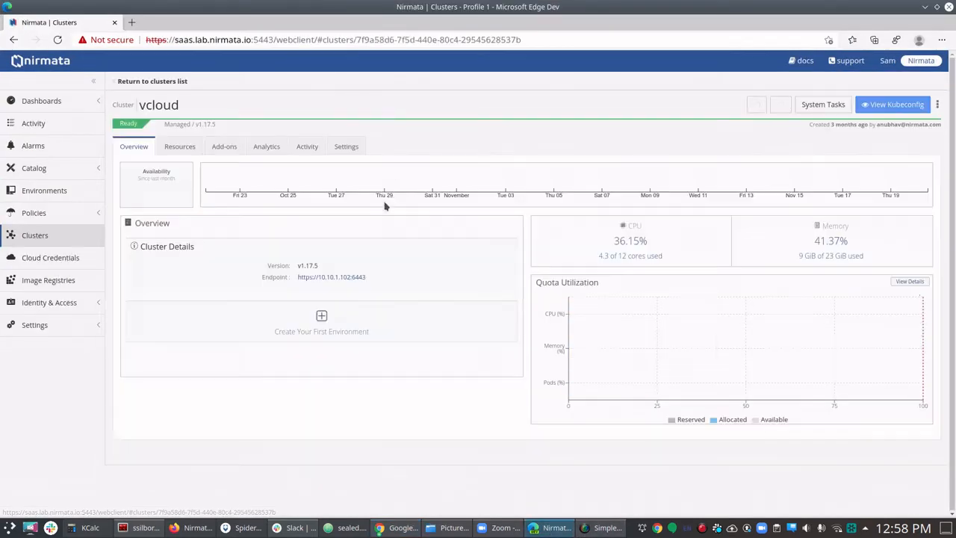
pyautogui.click(346, 146)
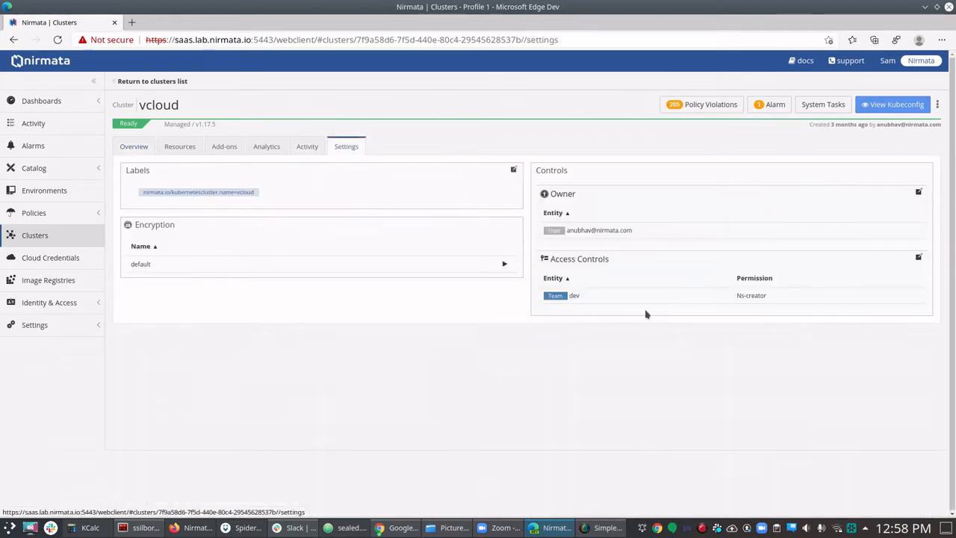
pyautogui.click(918, 258)
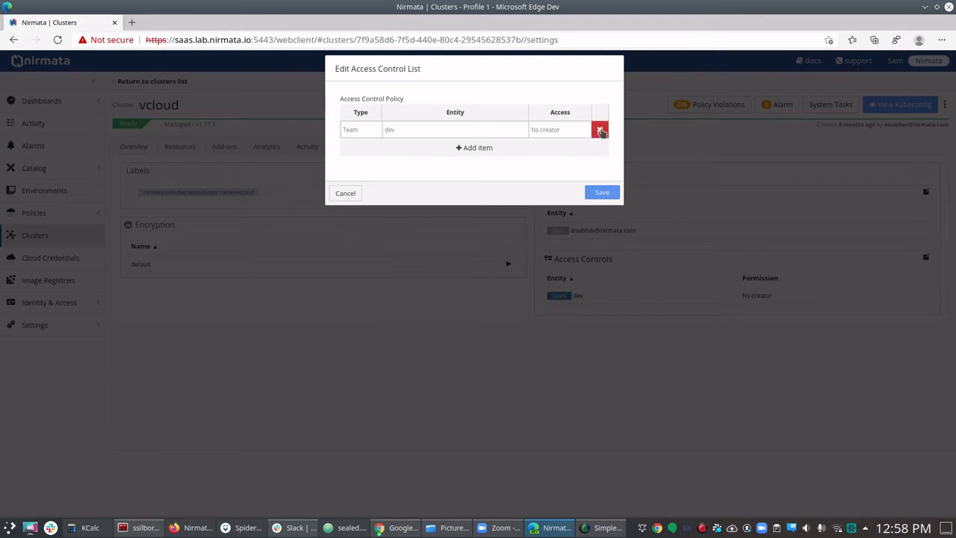
pyautogui.click(599, 130)
pyautogui.click(602, 193)
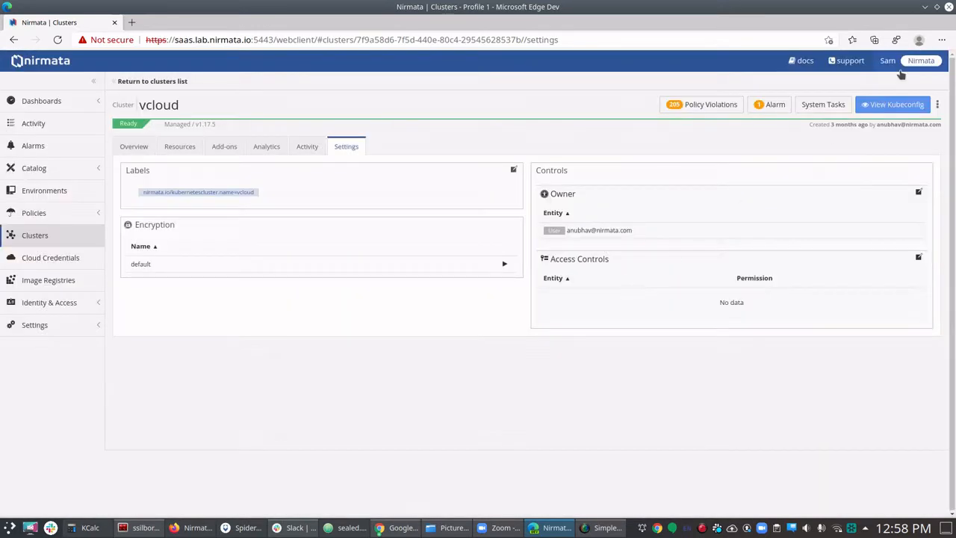
# - Return to the Devops user's Chrome session and recheck the accessible clusters and environments
pyautogui.click(924, 6)
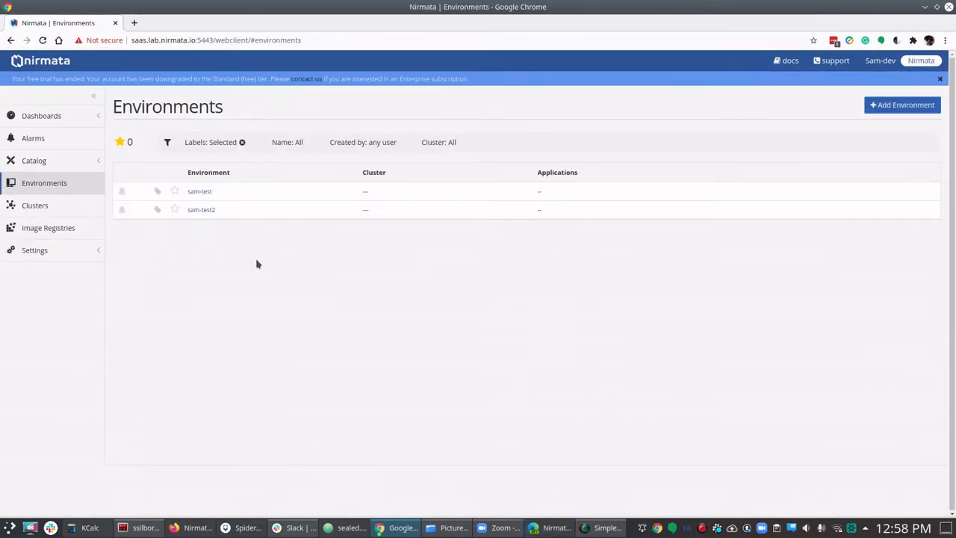
pyautogui.click(37, 208)
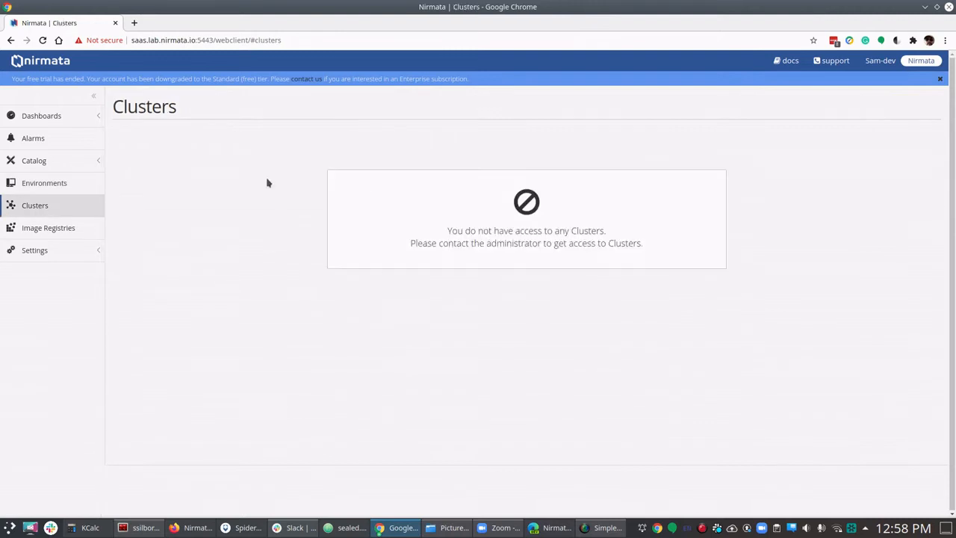
pyautogui.click(64, 183)
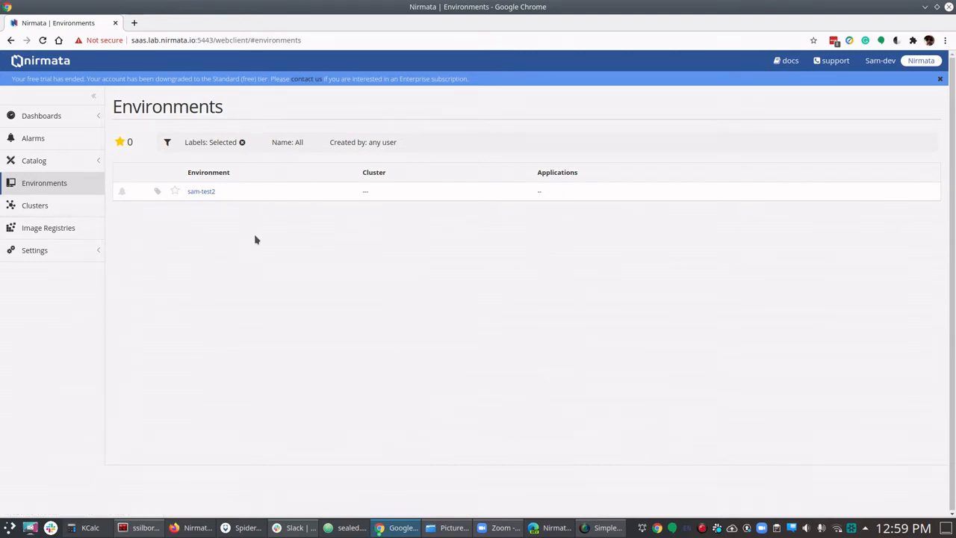
# - Examine the sam-test2 environment's settings, including its access control list and resource quota, without changing them
pyautogui.click(211, 192)
pyautogui.click(334, 163)
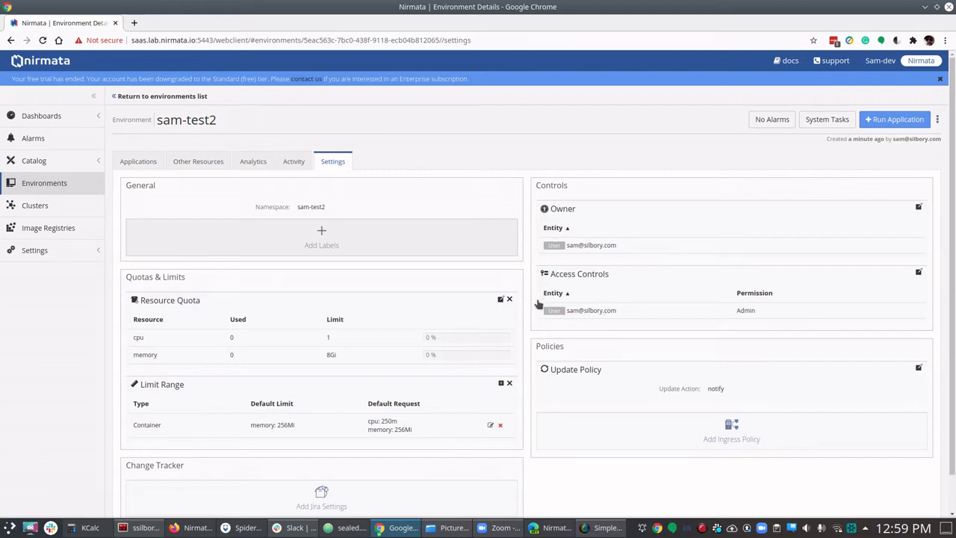
pyautogui.click(918, 272)
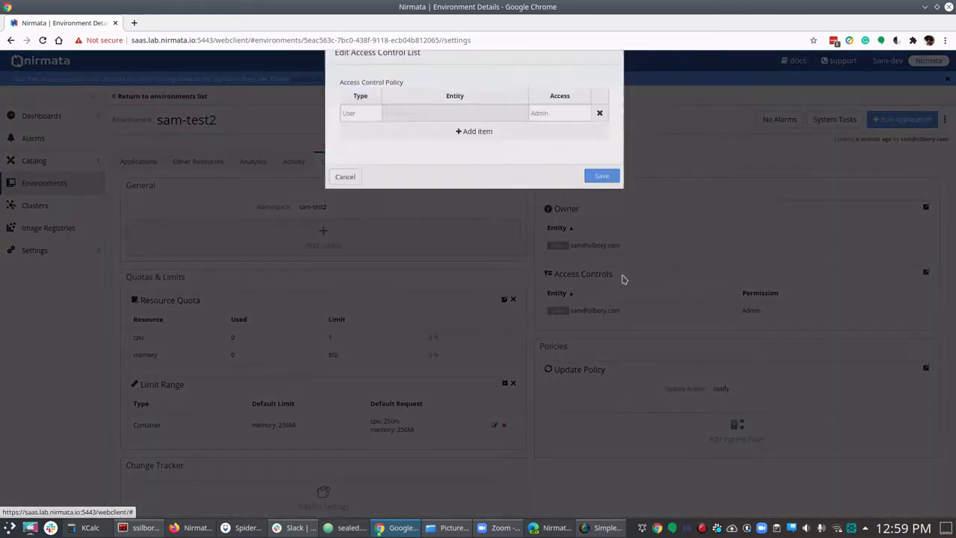
pyautogui.click(345, 193)
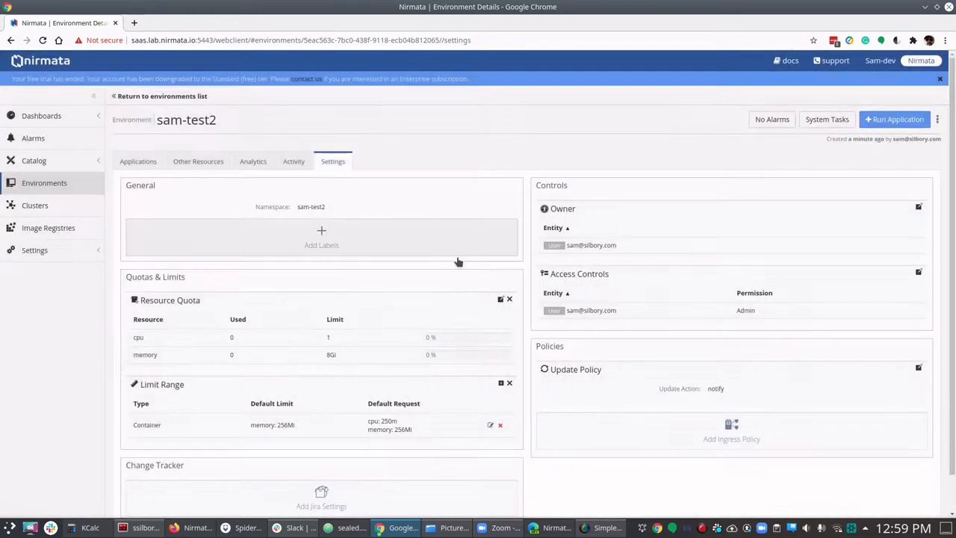
pyautogui.click(502, 300)
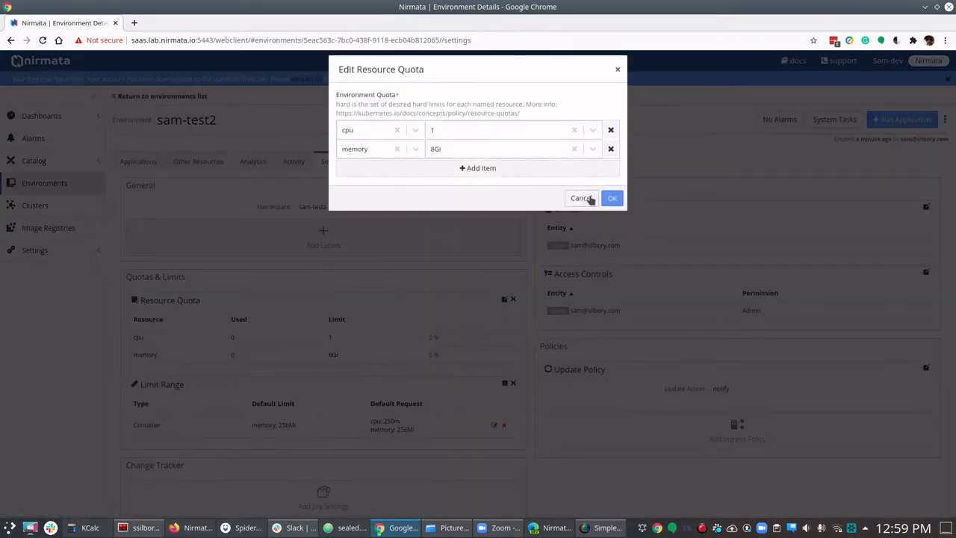
pyautogui.click(589, 197)
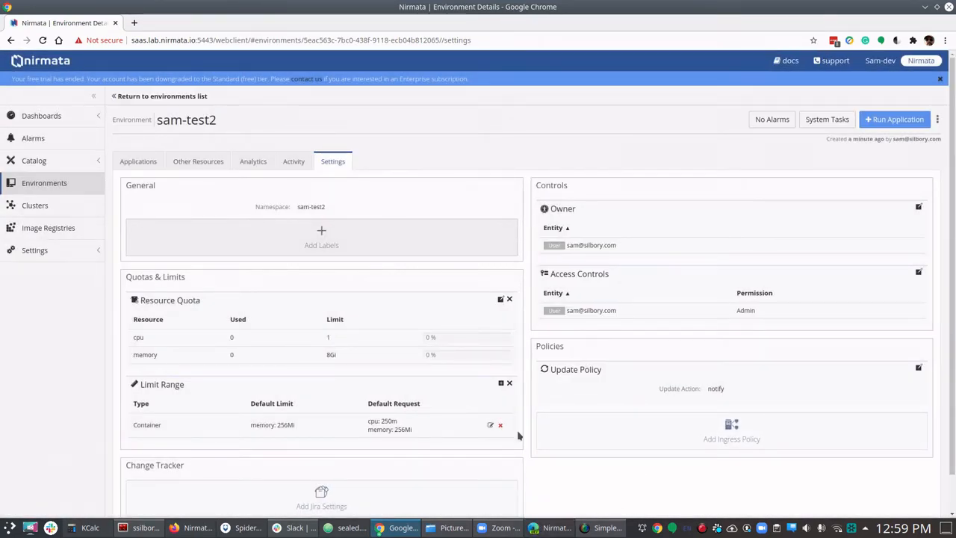
# - Switch to the administrator's Edge session and filter the environments list to names containing "sam"
pyautogui.click(553, 527)
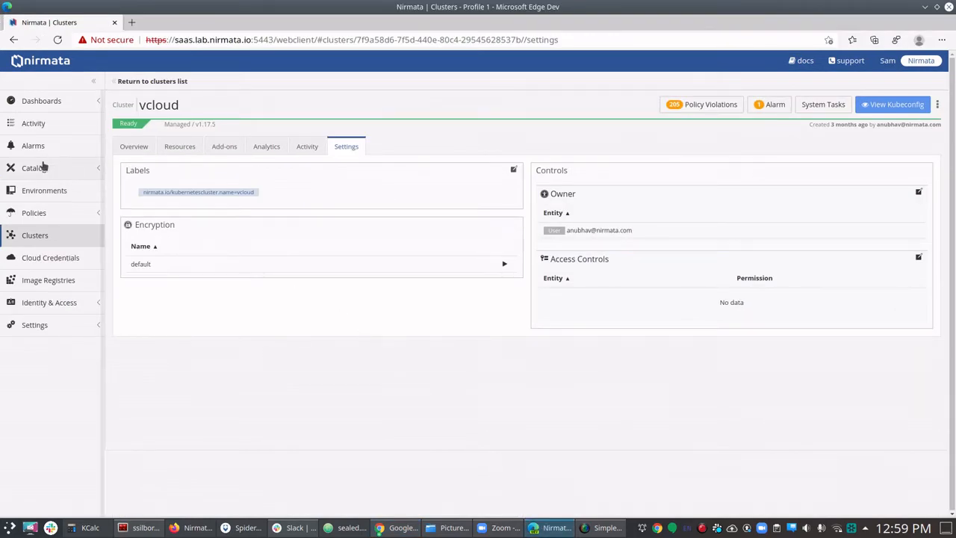
pyautogui.click(37, 192)
pyautogui.click(904, 90)
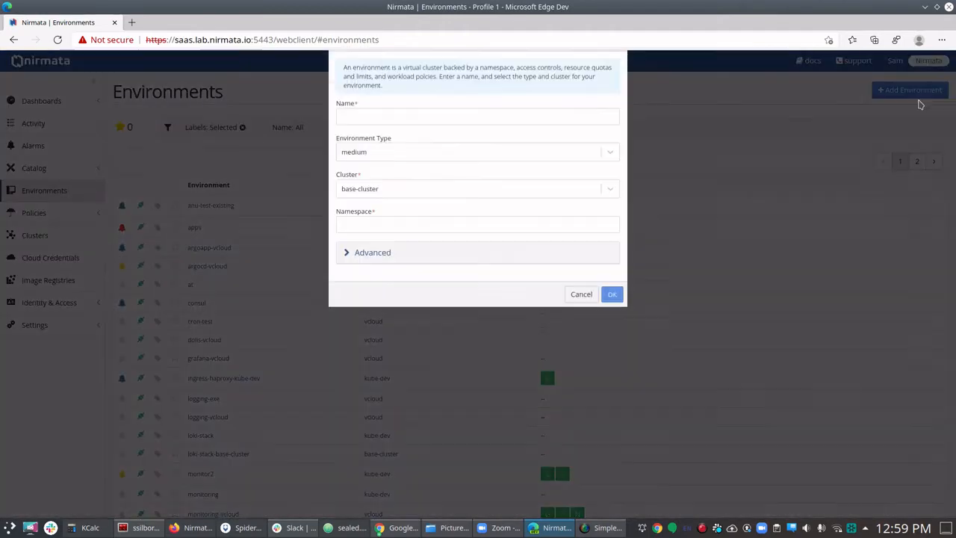
pyautogui.click(579, 325)
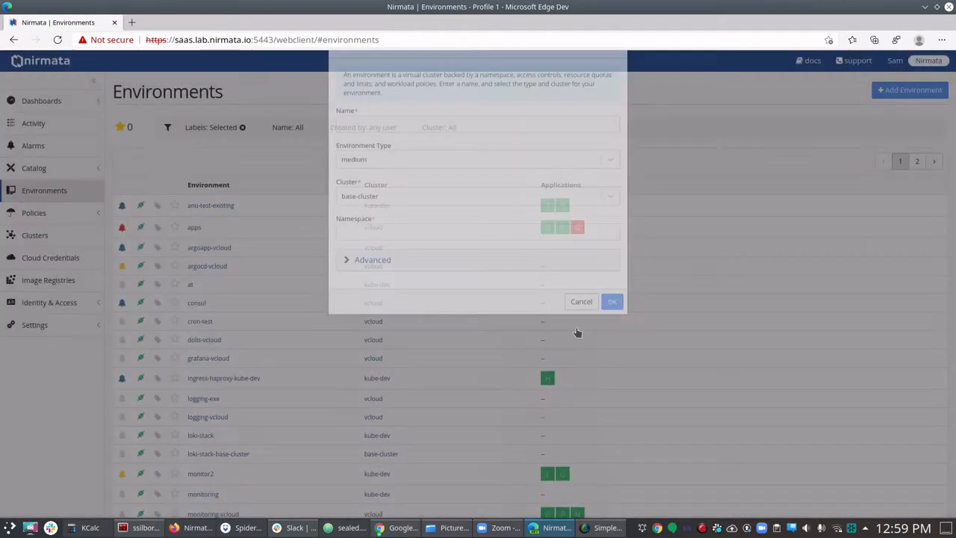
pyautogui.click(223, 128)
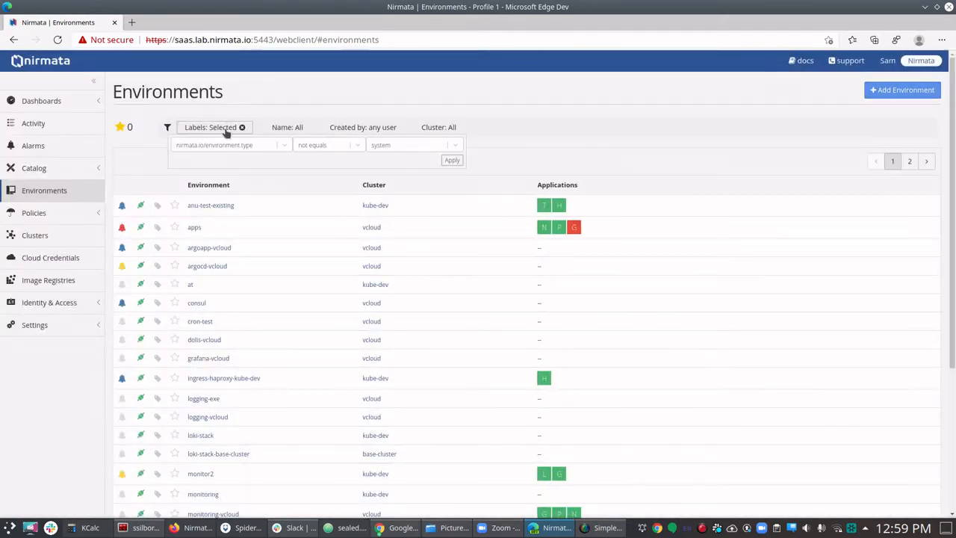
pyautogui.click(301, 129)
pyautogui.click(296, 135)
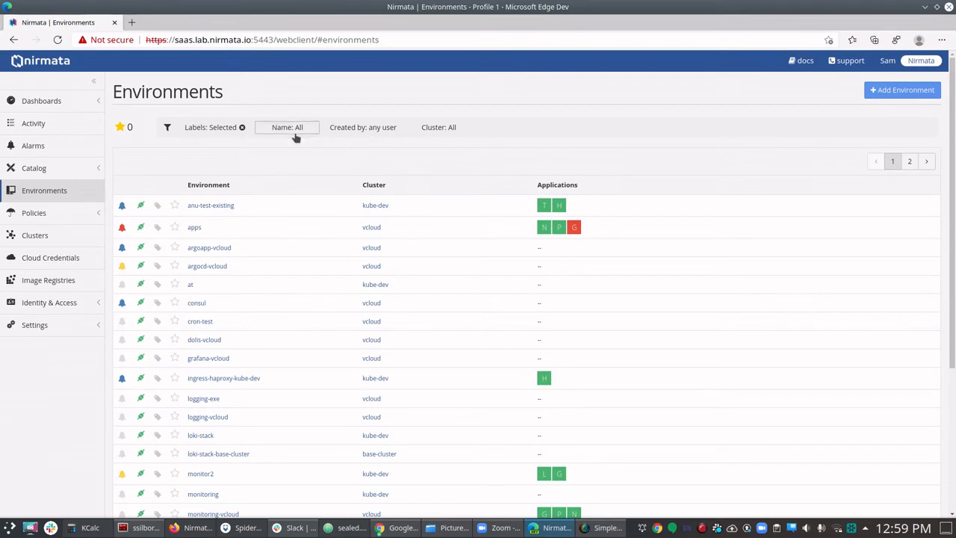
pyautogui.click(296, 136)
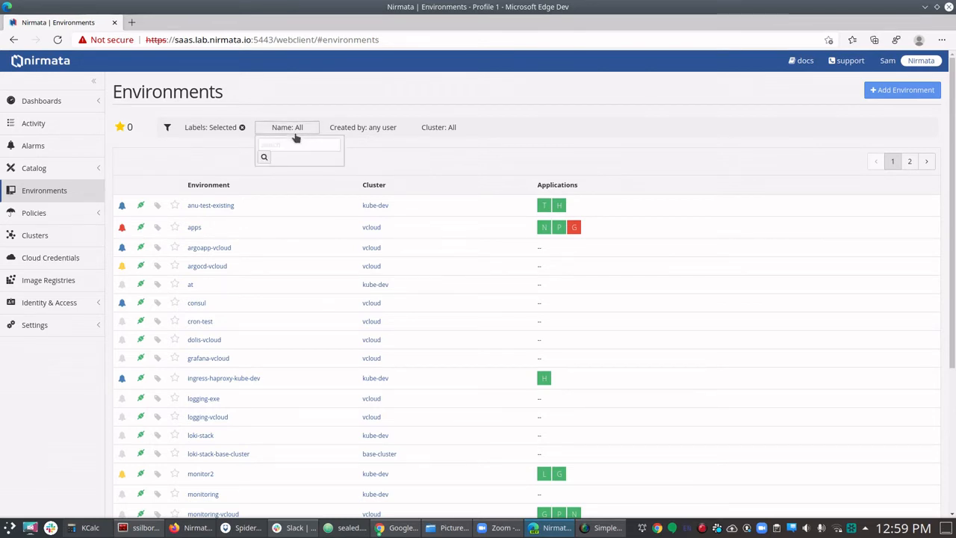
pyautogui.click(294, 144)
pyautogui.write('sam')
pyautogui.click(264, 157)
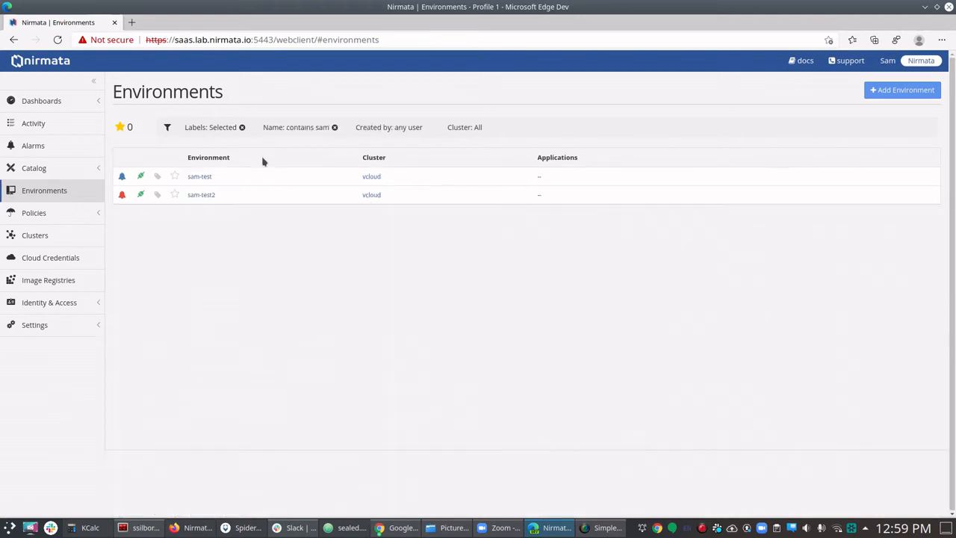
# - Add the dev team with Edit permission to the sam-test environment's access control list and save it
pyautogui.click(207, 178)
pyautogui.click(332, 147)
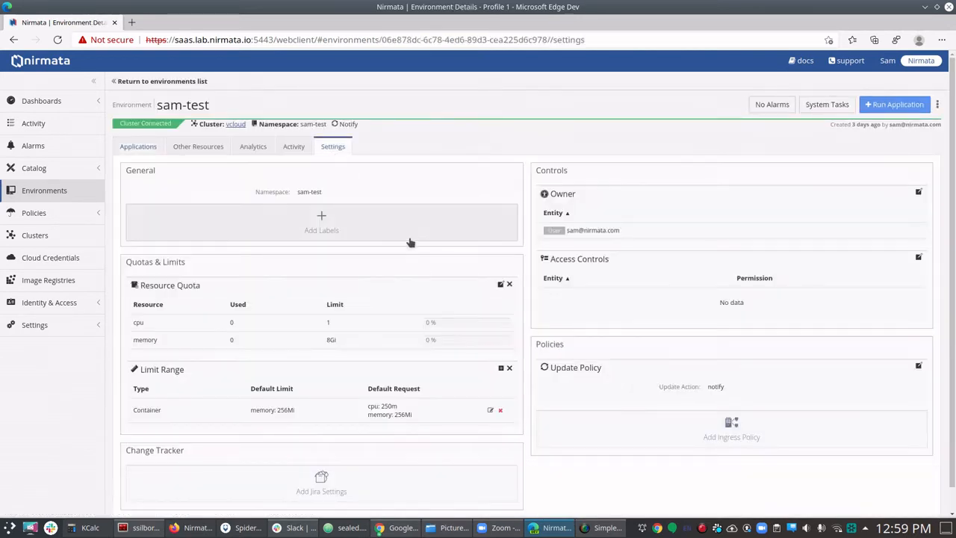
pyautogui.click(916, 259)
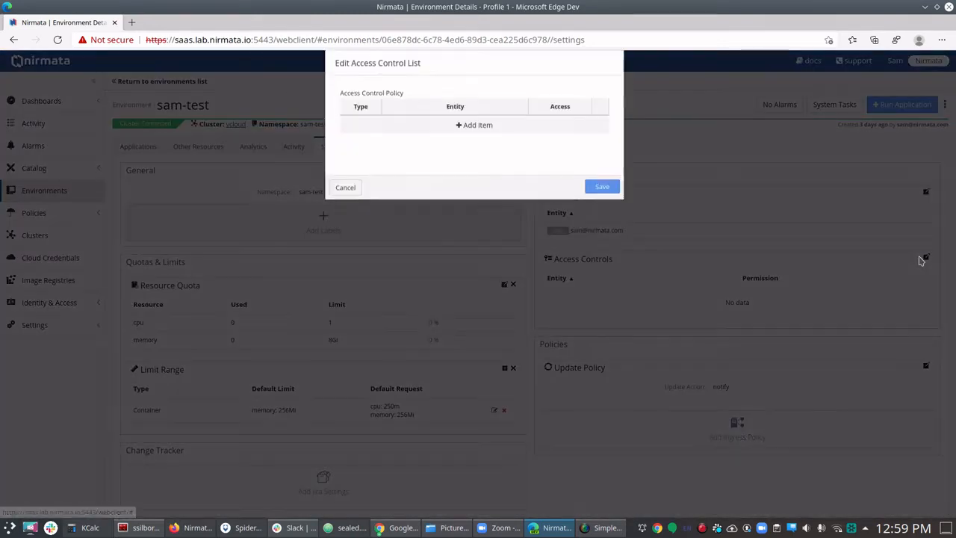
pyautogui.click(343, 193)
pyautogui.click(920, 257)
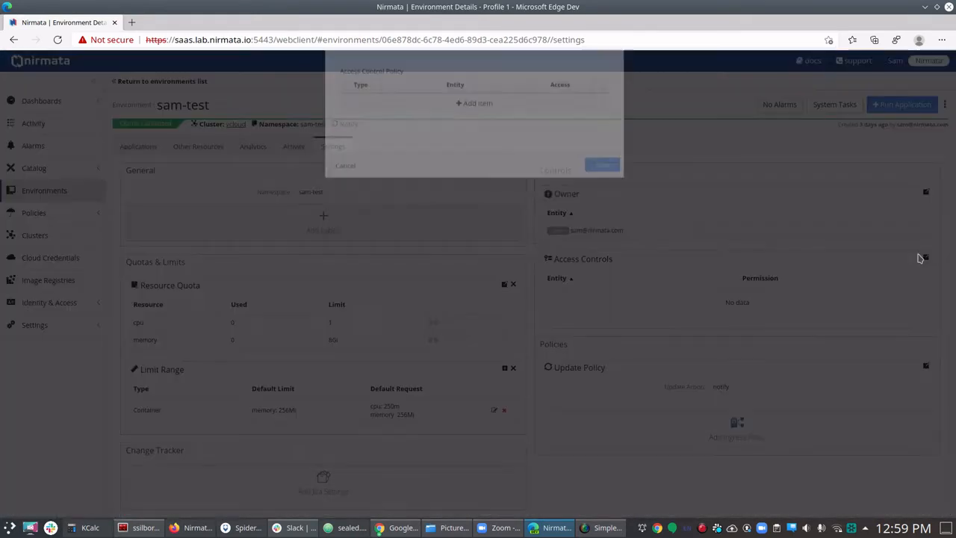
pyautogui.click(460, 133)
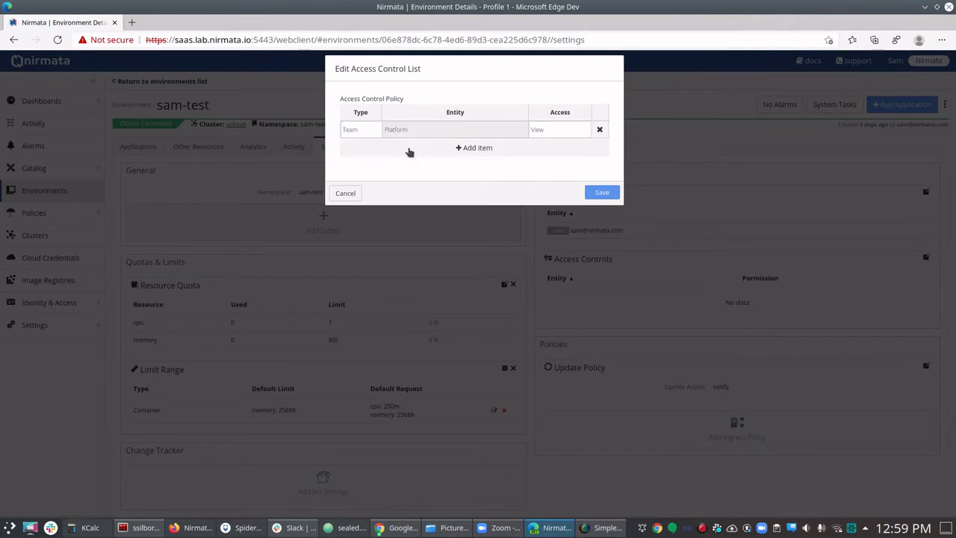
pyautogui.click(360, 137)
pyautogui.click(361, 138)
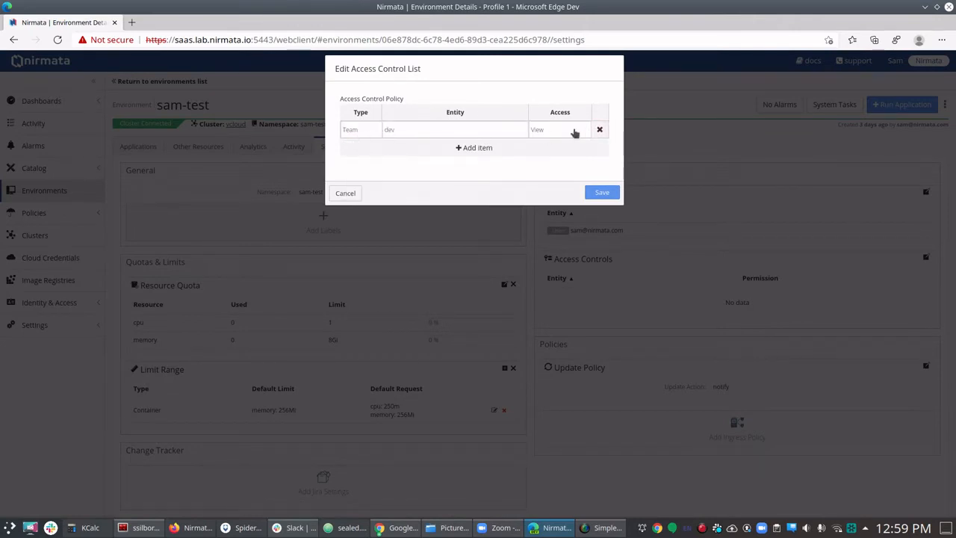
pyautogui.click(574, 133)
pyautogui.click(551, 180)
pyautogui.click(602, 192)
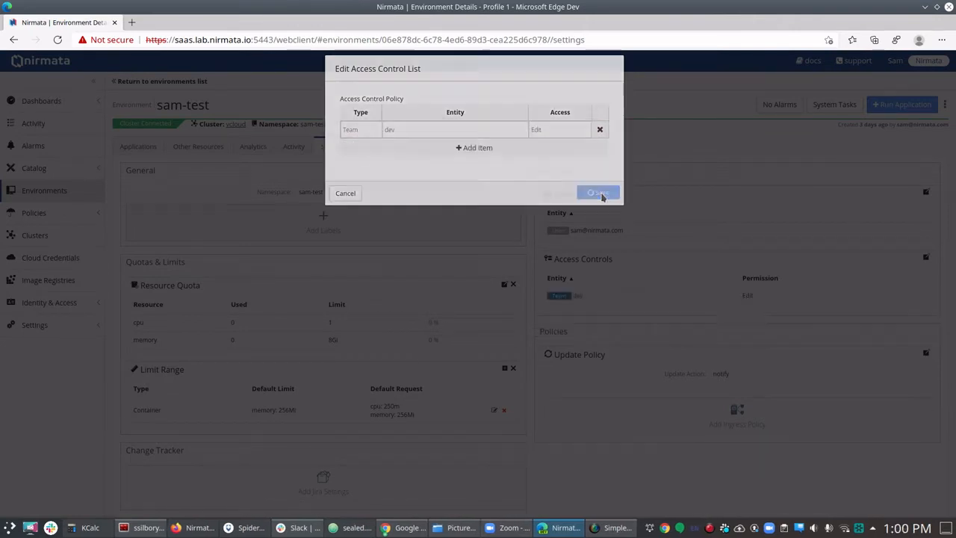
# - Return to the Devops user's Chrome session and examine the sam-test environment's settings, including its owner and access controls
pyautogui.click(407, 527)
pyautogui.click(448, 505)
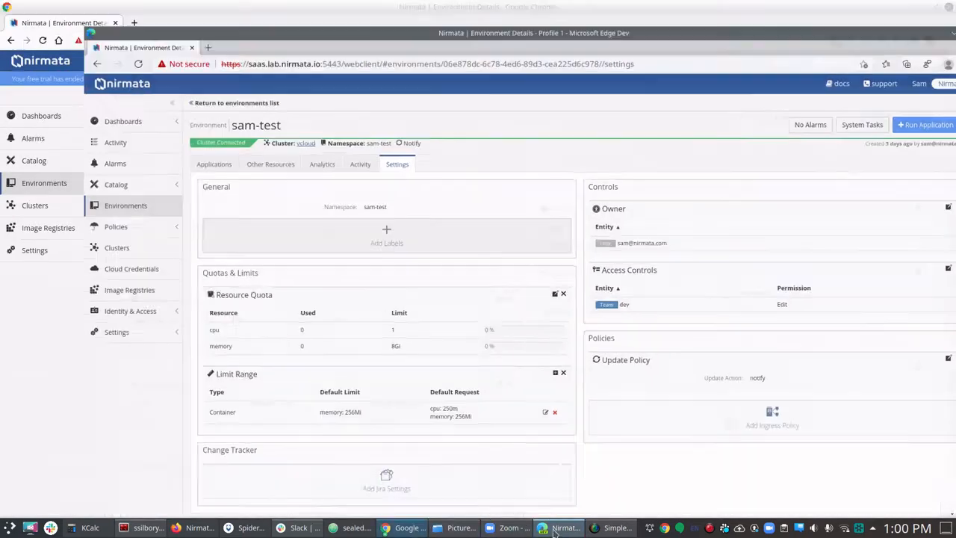
pyautogui.click(60, 183)
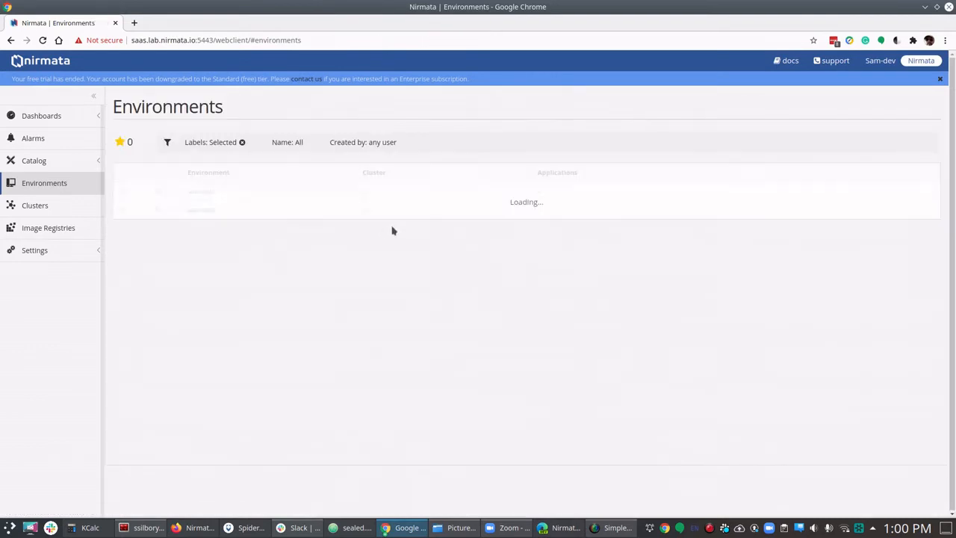
pyautogui.click(295, 200)
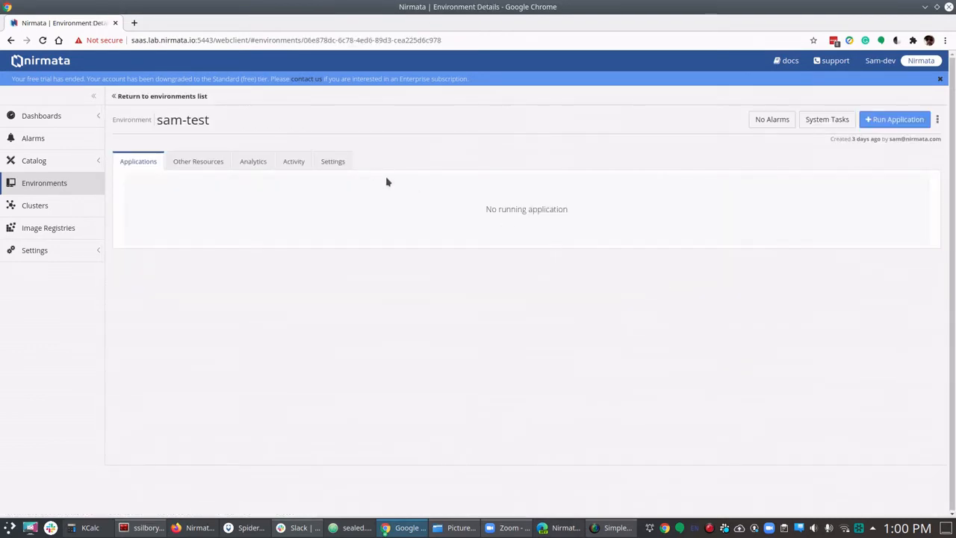
pyautogui.click(336, 161)
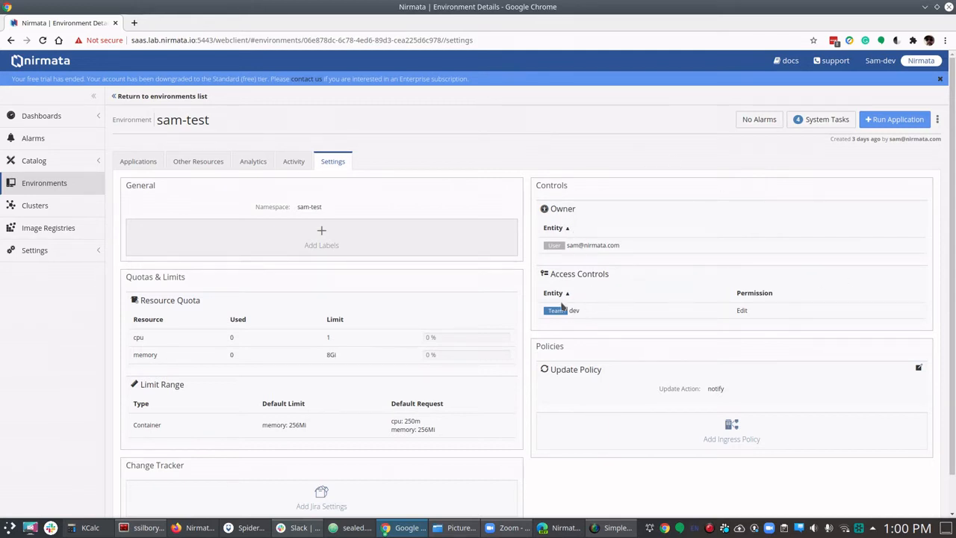
pyautogui.moveTo(565, 310); pyautogui.dragTo(545, 310)
pyautogui.tripleClick(652, 250)
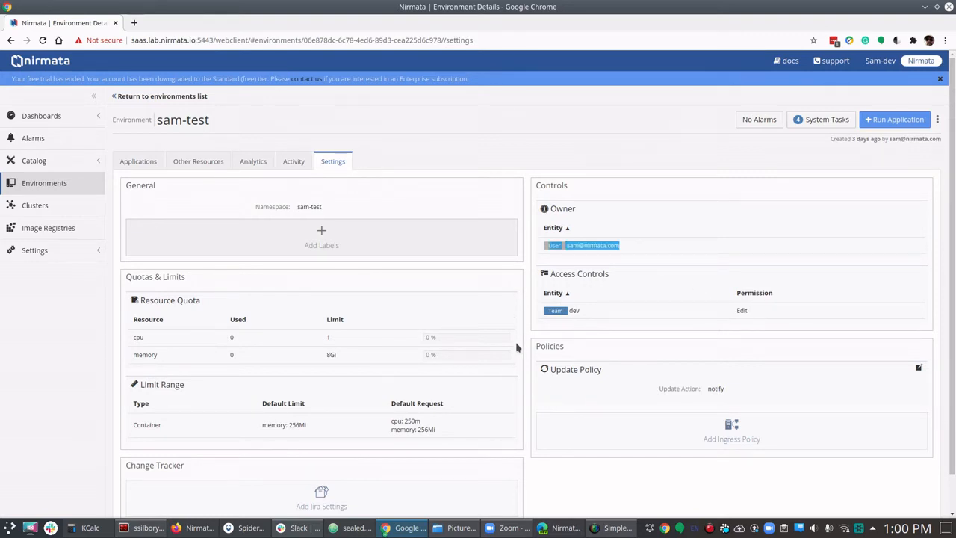
pyautogui.scroll(-1, 500, 306)
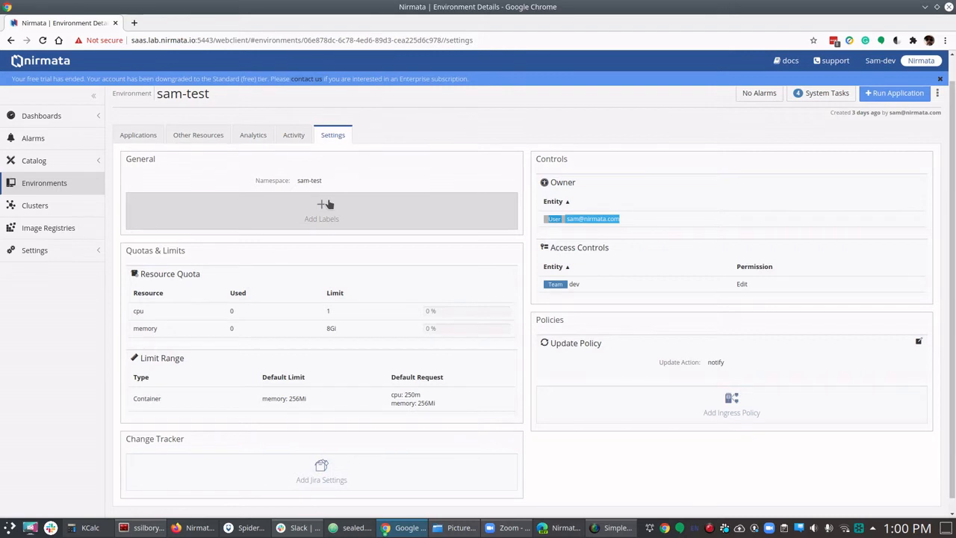
# - Try the update option as the update action in the sam-test environment's update policy, and cancel the edit
pyautogui.click(917, 342)
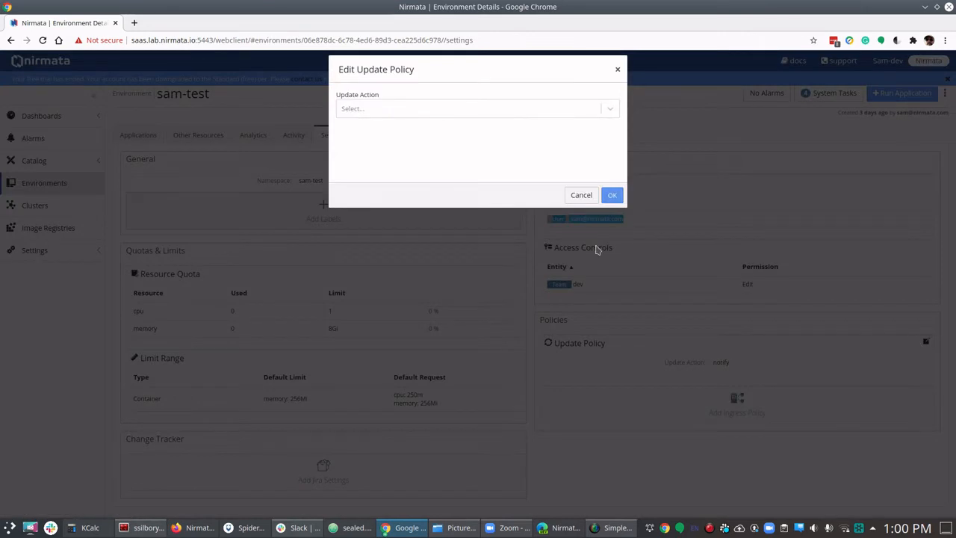
pyautogui.click(411, 110)
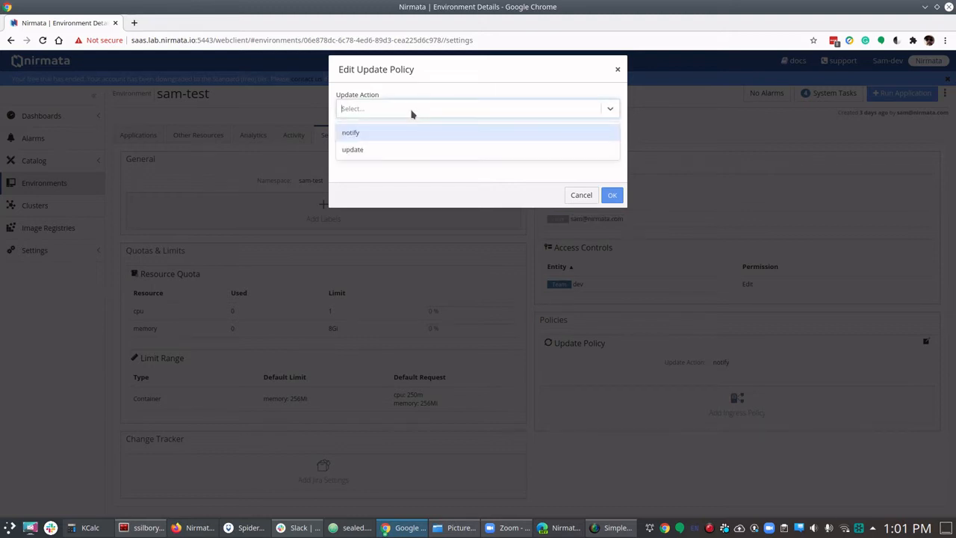
pyautogui.click(371, 150)
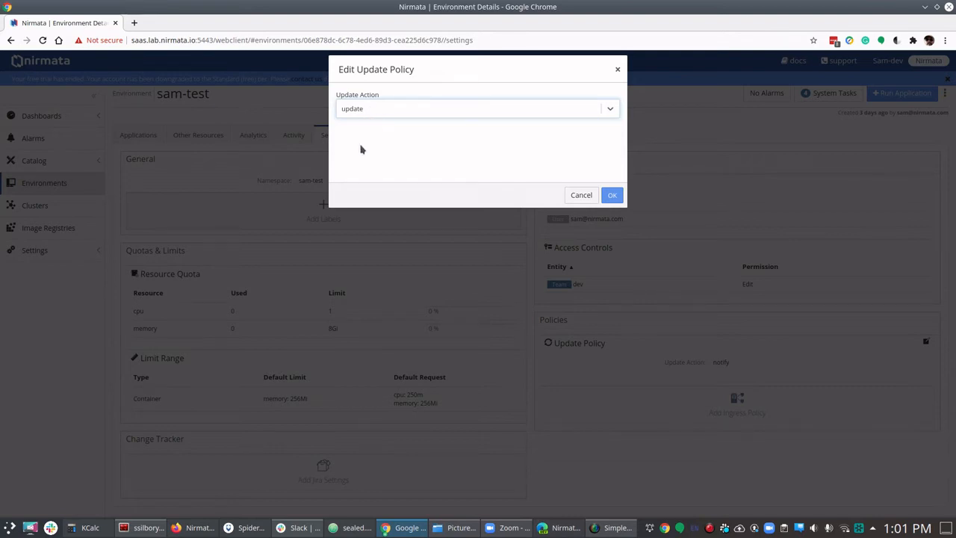
pyautogui.click(582, 196)
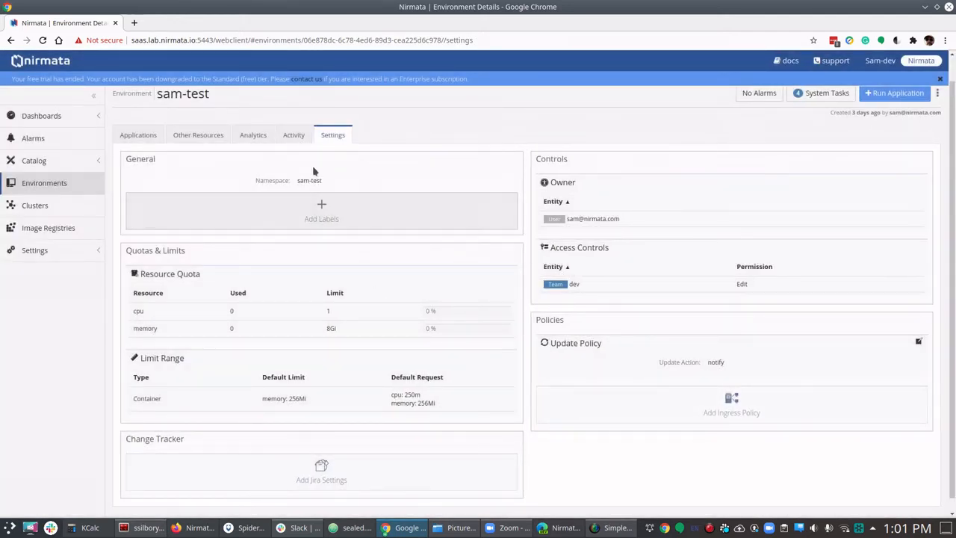
# - Look through the sam-test environment's activity, analytics, other resources and applications
pyautogui.click(289, 137)
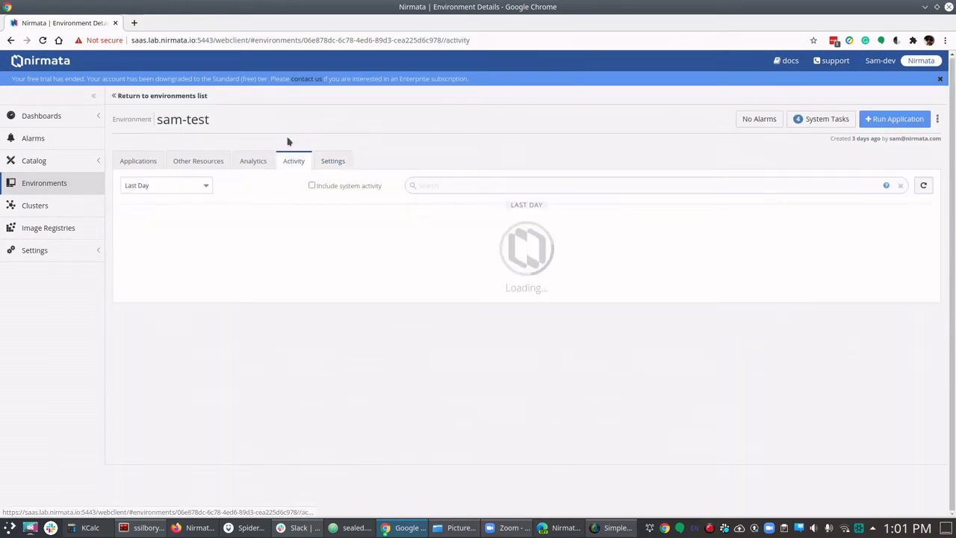
pyautogui.click(252, 161)
pyautogui.click(198, 161)
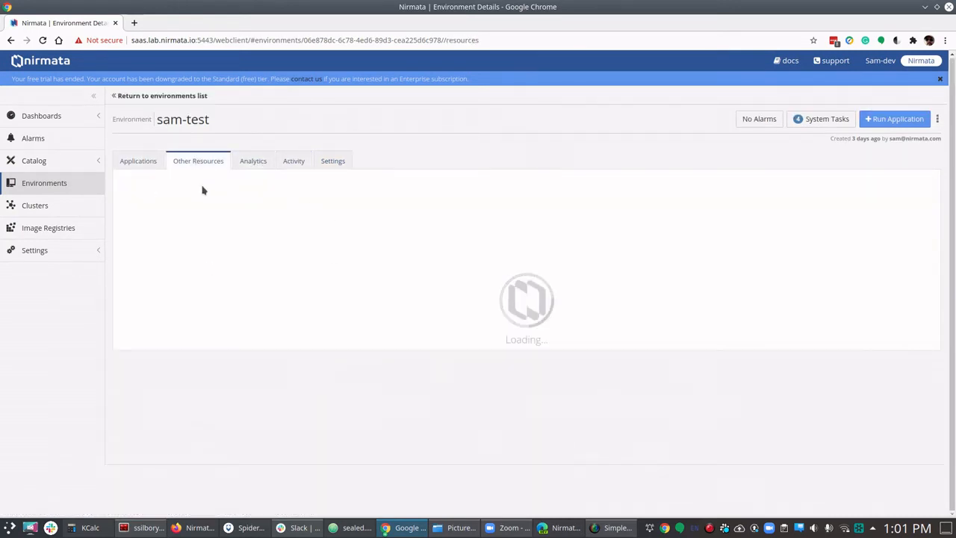
pyautogui.click(139, 163)
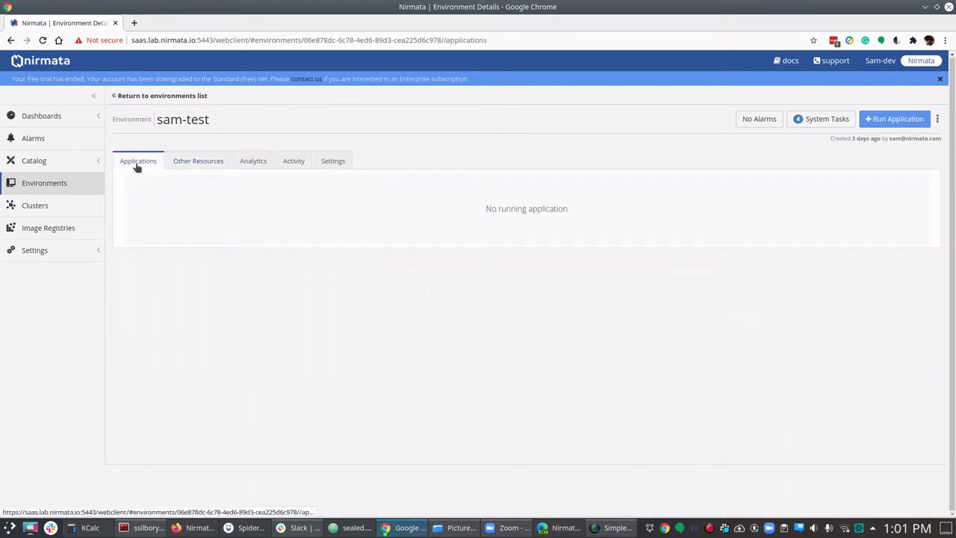
# - Start a new application in the sam-devops catalog and import the nginx.yaml manifest into it
pyautogui.click(39, 162)
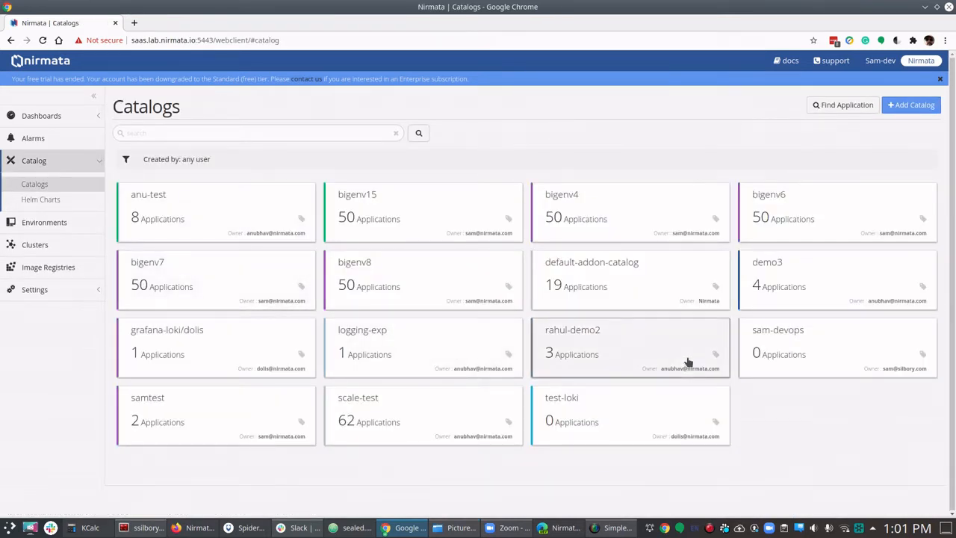
pyautogui.click(803, 347)
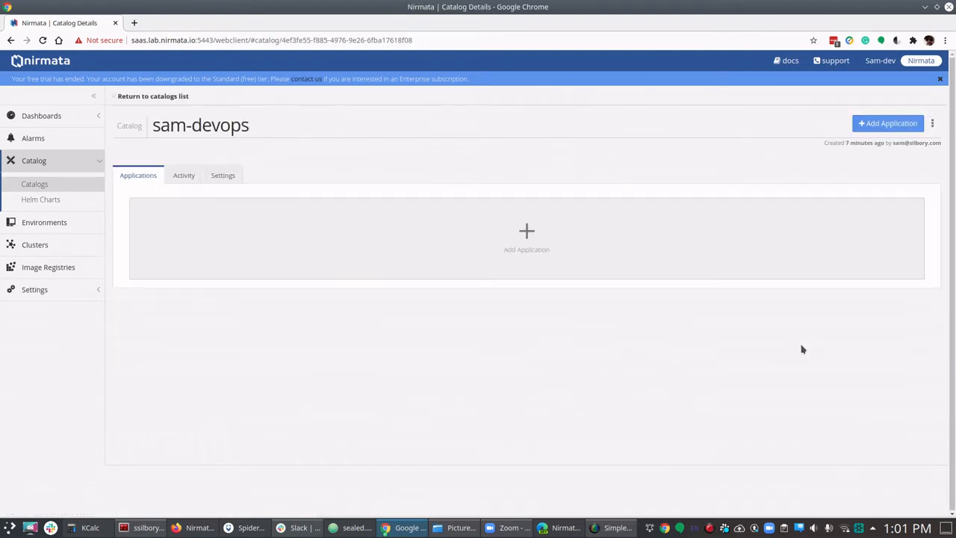
pyautogui.click(541, 246)
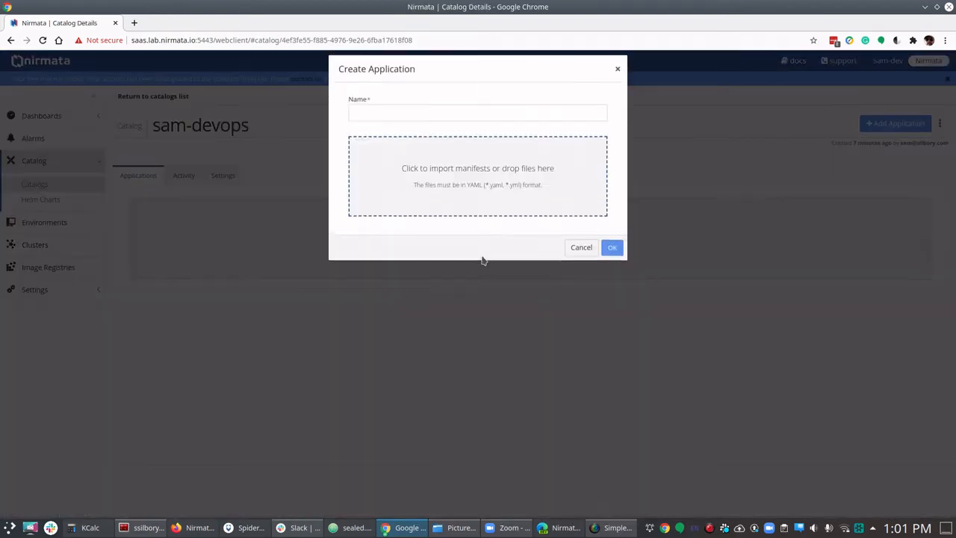
pyautogui.click(436, 186)
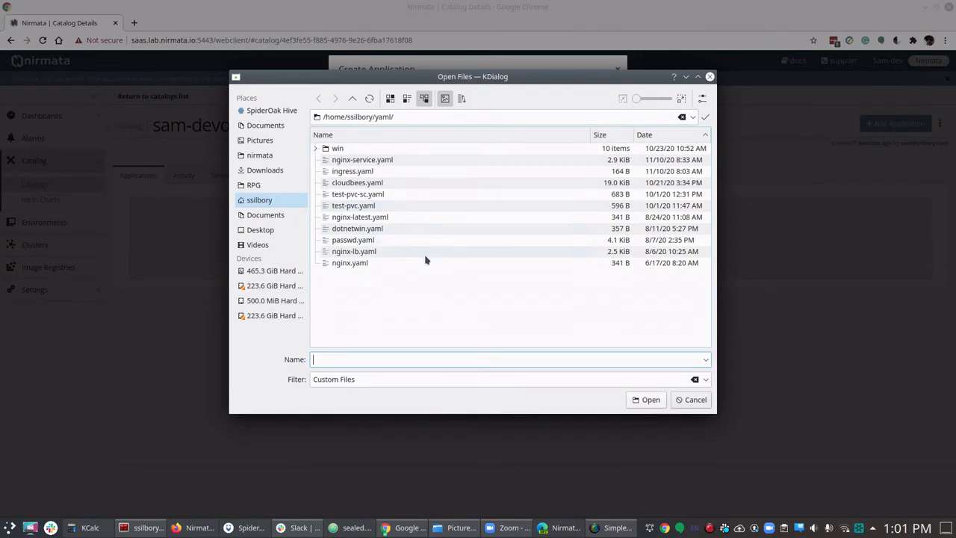
pyautogui.click(381, 218)
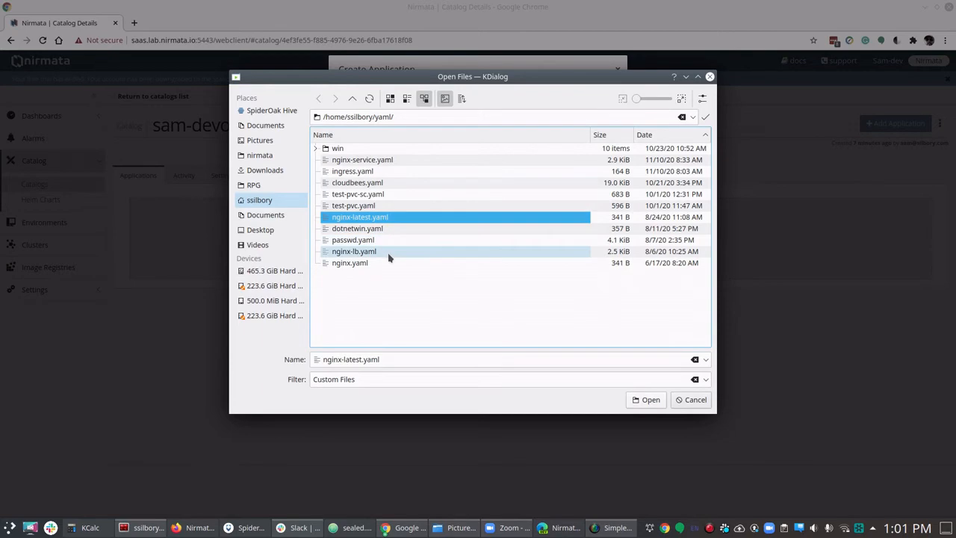
pyautogui.click(366, 265)
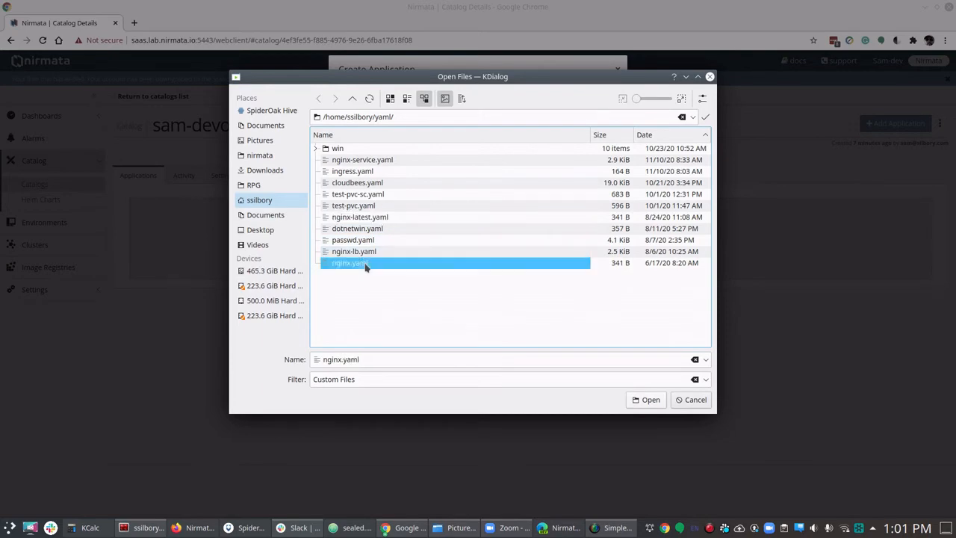
pyautogui.click(648, 400)
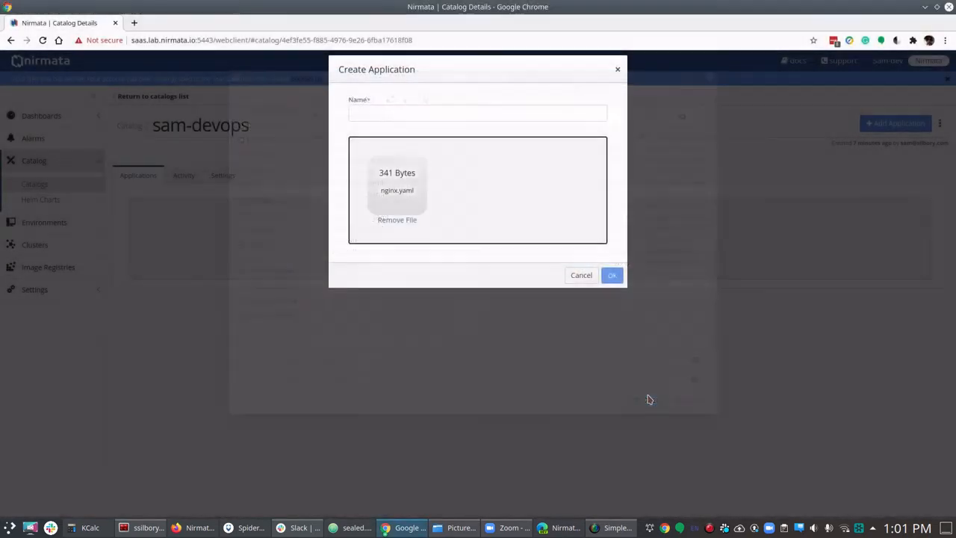
# - Name the new catalog application nginx and create it
pyautogui.click(392, 114)
pyautogui.write('ng')
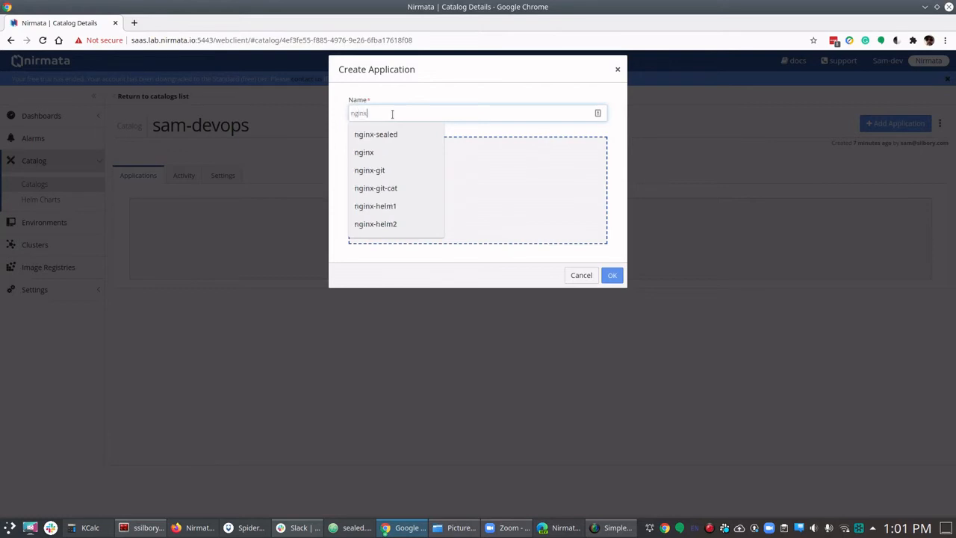
pyautogui.write('inx')
pyautogui.click(609, 275)
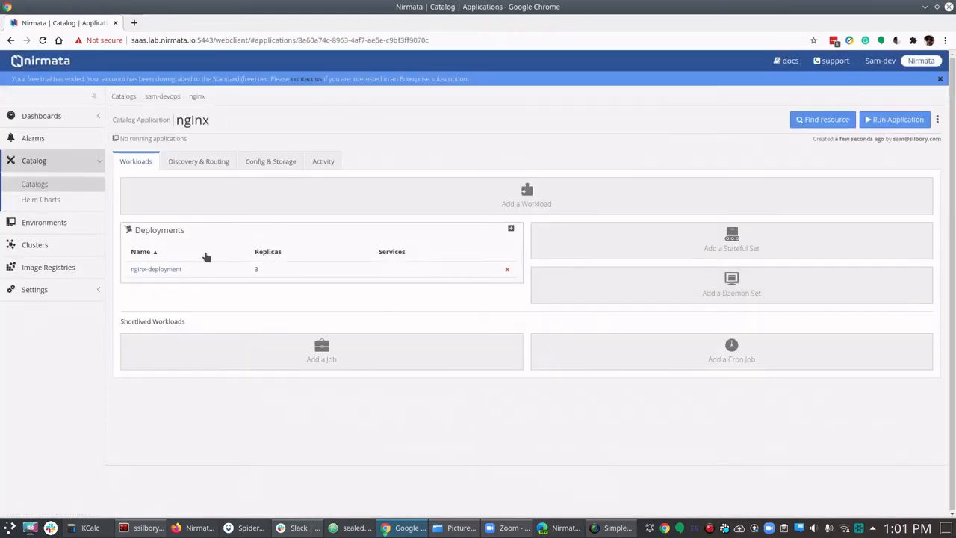
# - Look through the nginx catalog application's discovery and routing, config and storage, and workload sections
pyautogui.click(201, 164)
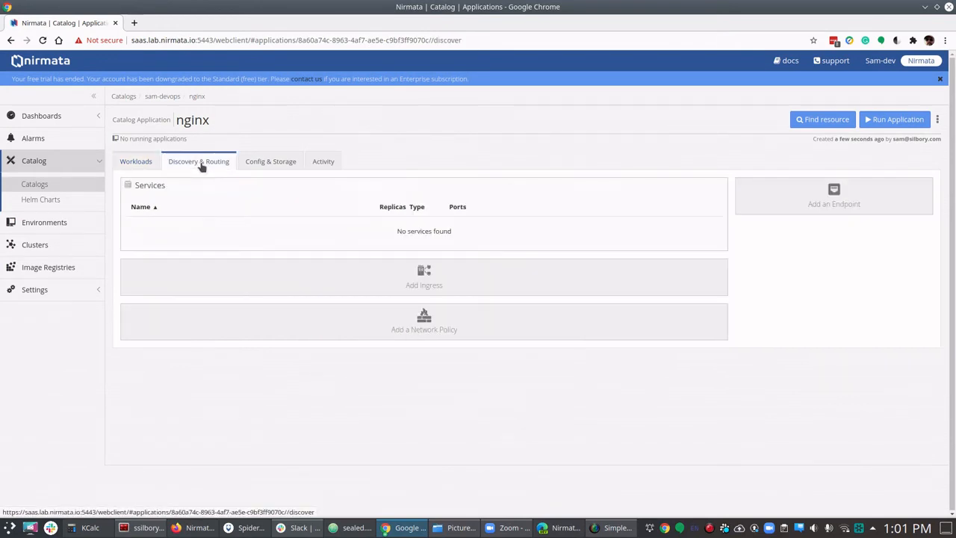
pyautogui.click(265, 163)
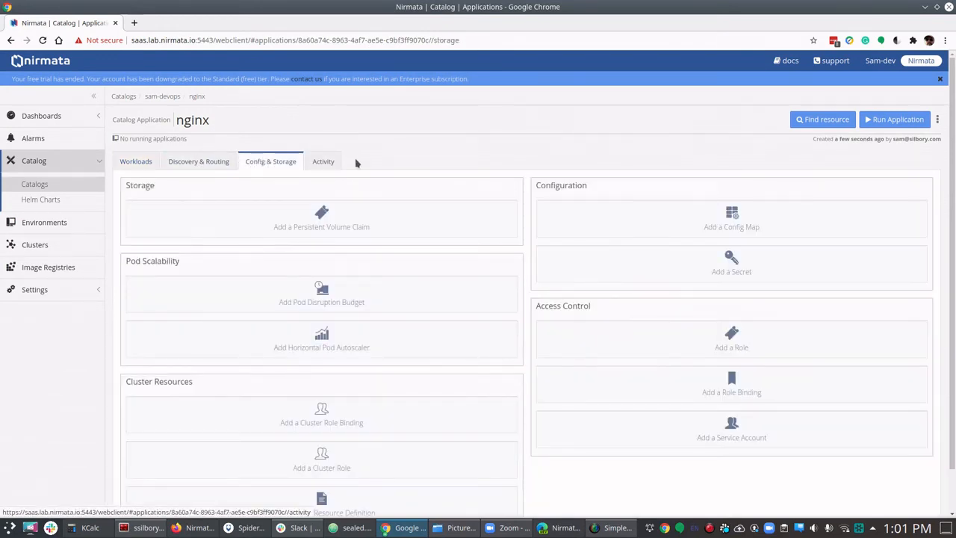
pyautogui.click(139, 162)
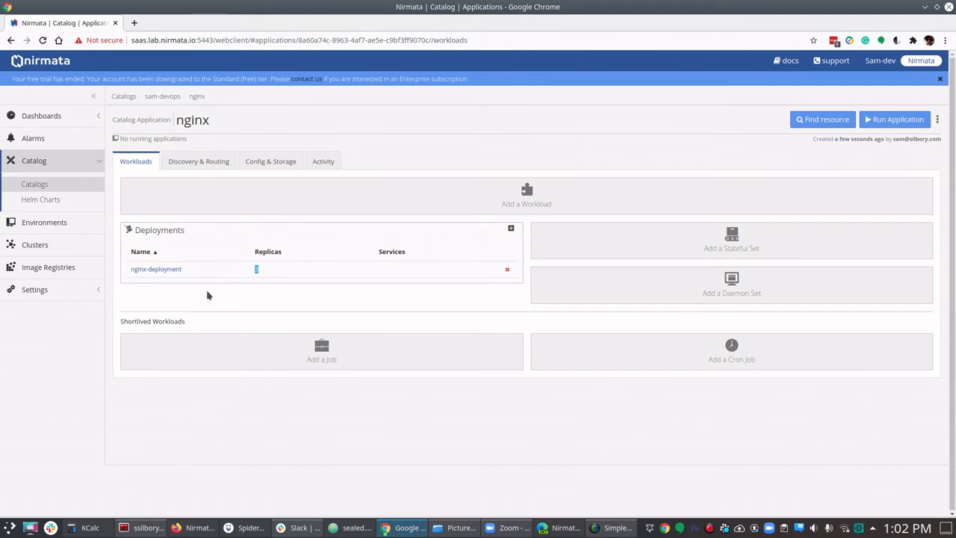
# - Open nginx-deployment in the catalog application and set its replicas to 1
pyautogui.click(158, 271)
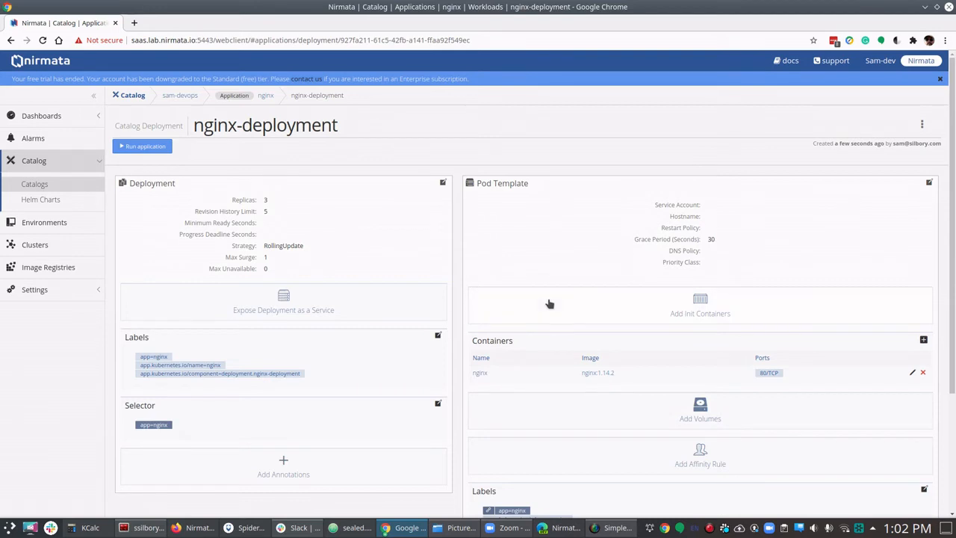
pyautogui.scroll(-1, 549, 304)
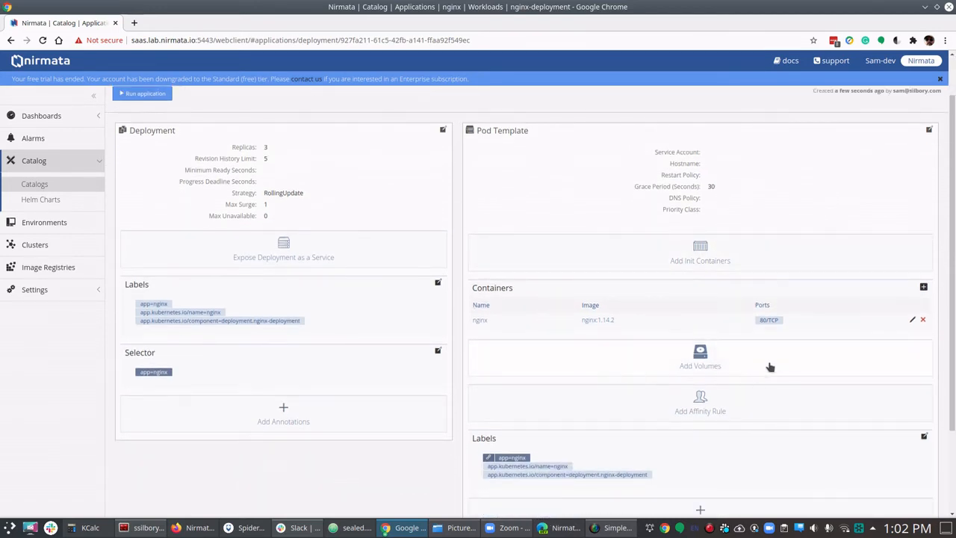
pyautogui.click(442, 130)
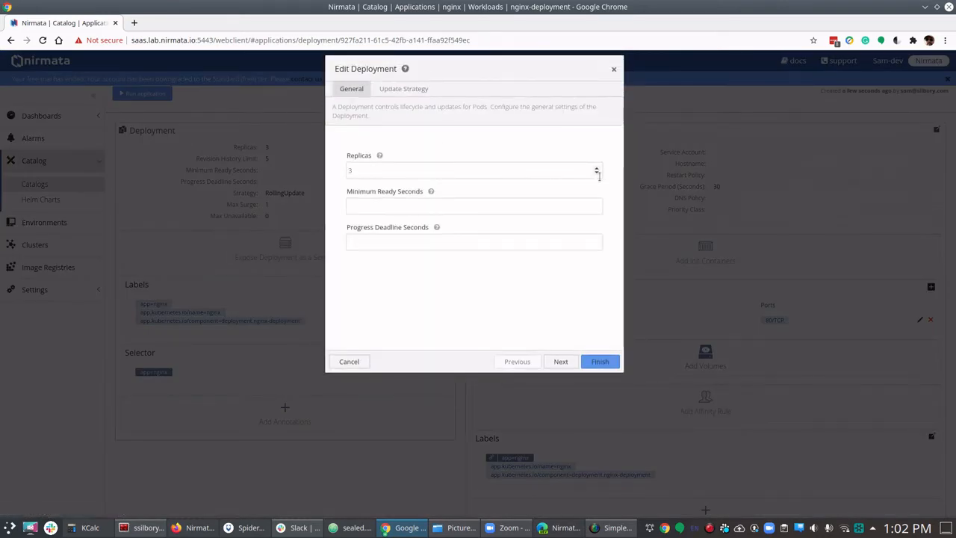
pyautogui.doubleClick(597, 173)
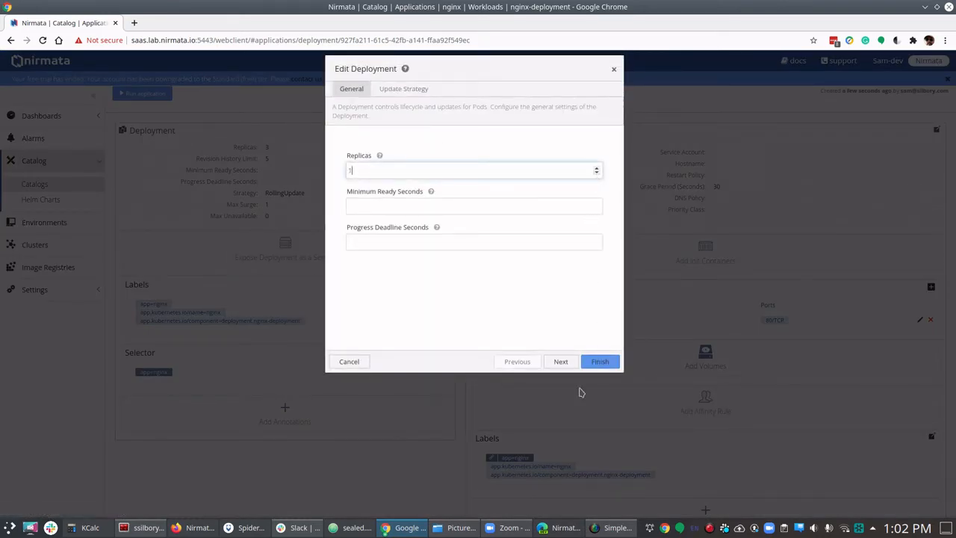
pyautogui.click(602, 363)
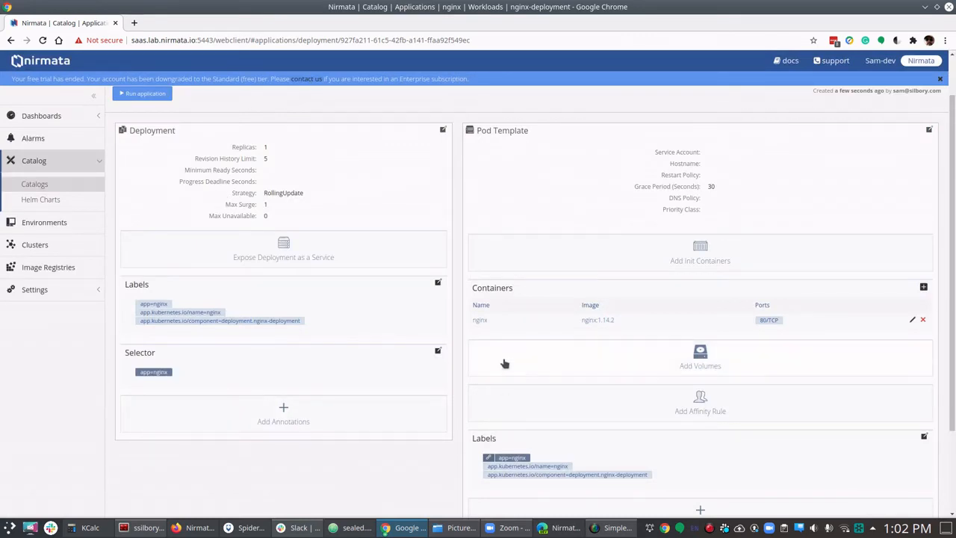
# - Review the rest of nginx-deployment's settings and examine the routing, storage, scalability and access control resources available for the nginx catalog application
pyautogui.scroll(-3, 505, 363)
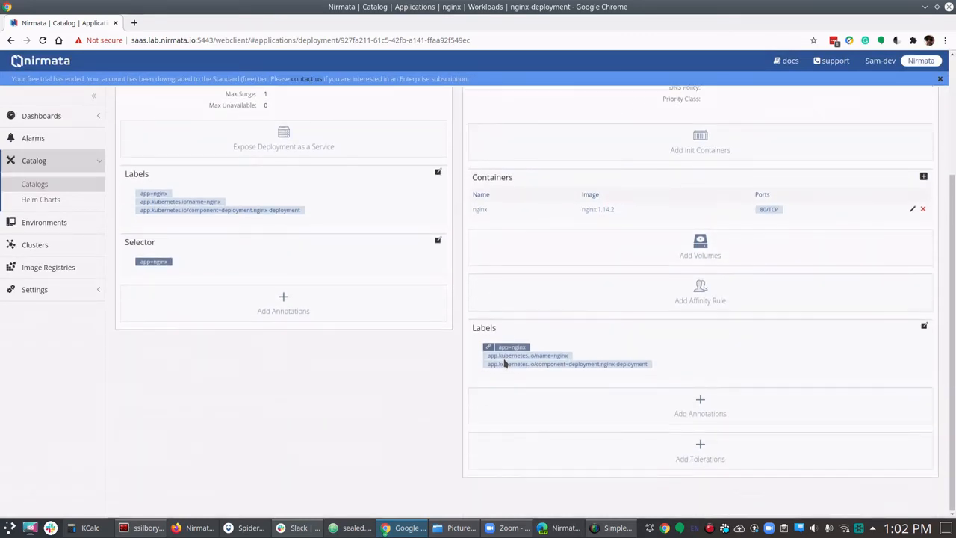
pyautogui.scroll(3, 505, 363)
pyautogui.scroll(1, 505, 364)
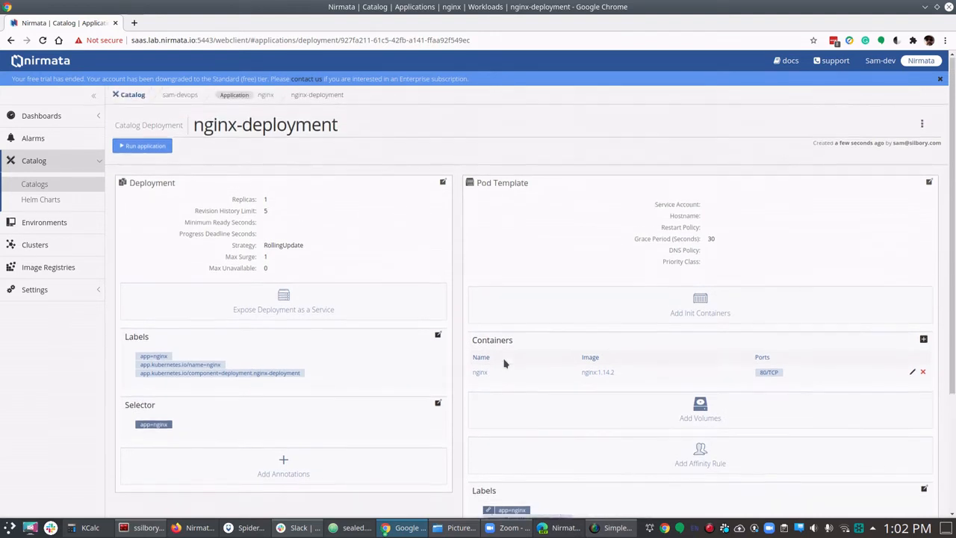
pyautogui.click(266, 95)
pyautogui.click(184, 160)
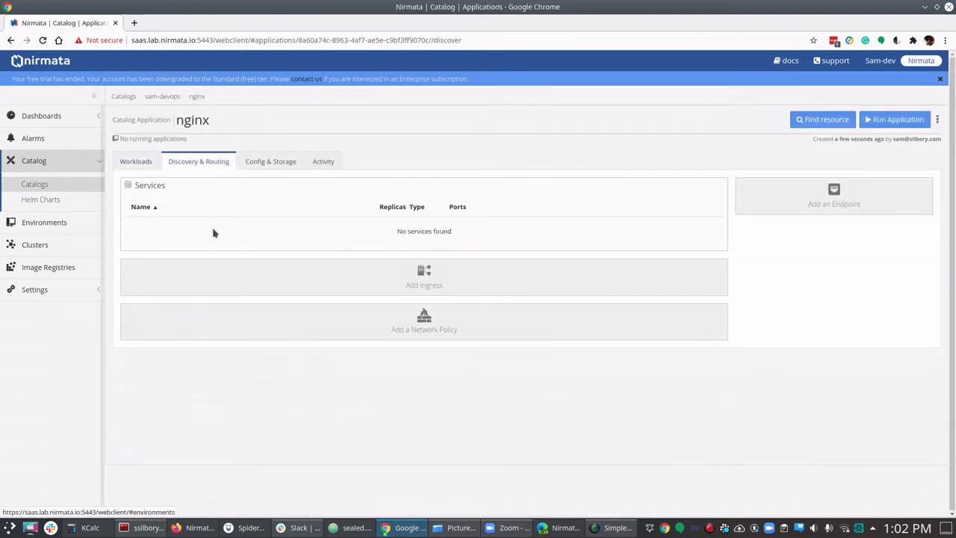
pyautogui.click(260, 165)
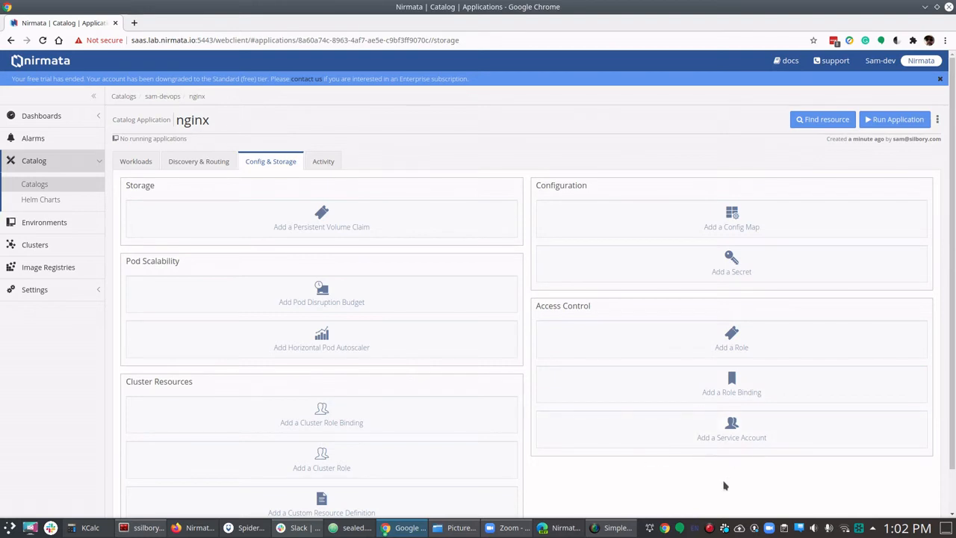
pyautogui.scroll(-1, 728, 482)
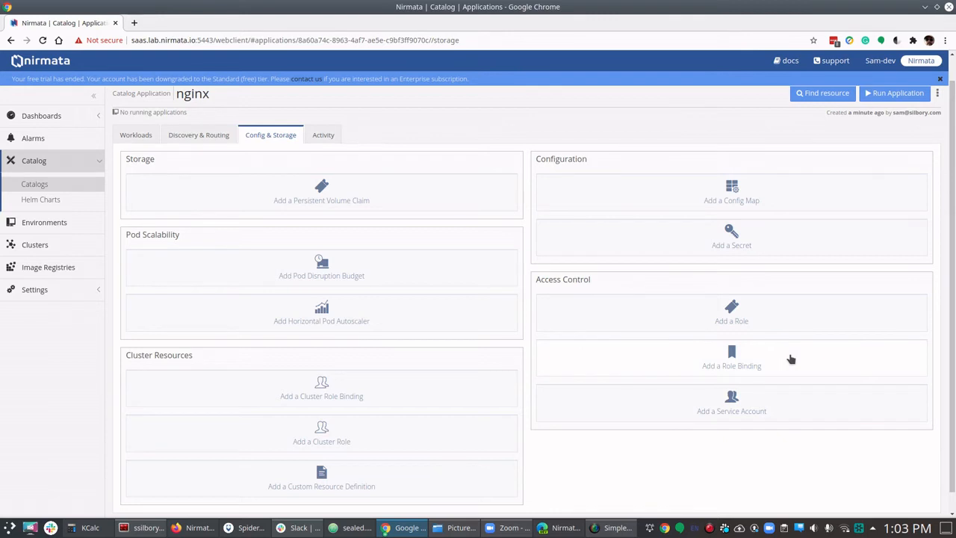
pyautogui.scroll(-1, 345, 354)
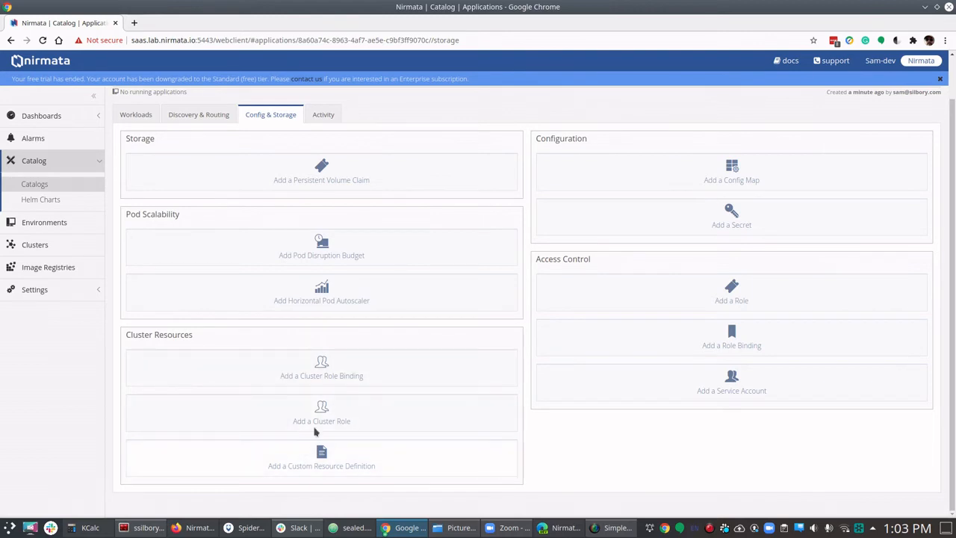
pyautogui.scroll(2, 369, 335)
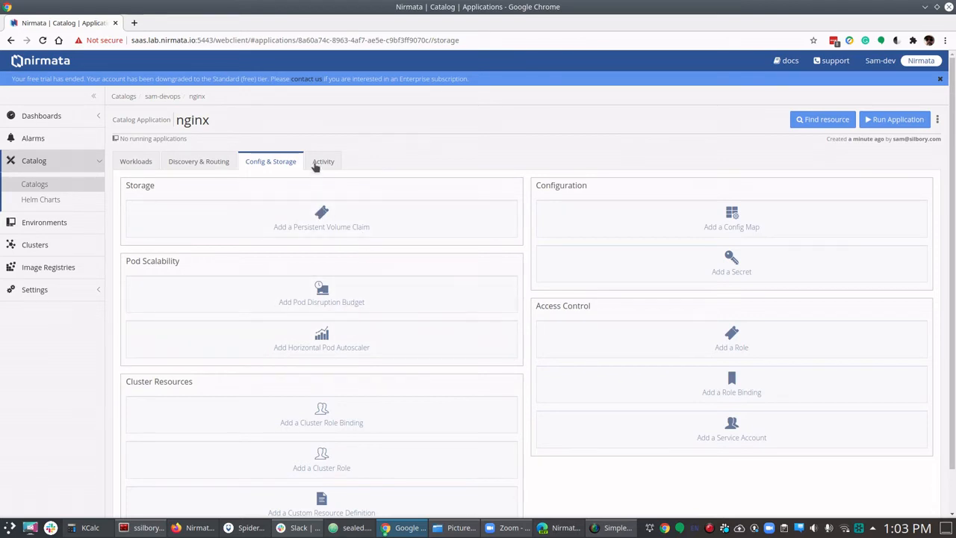
pyautogui.click(140, 164)
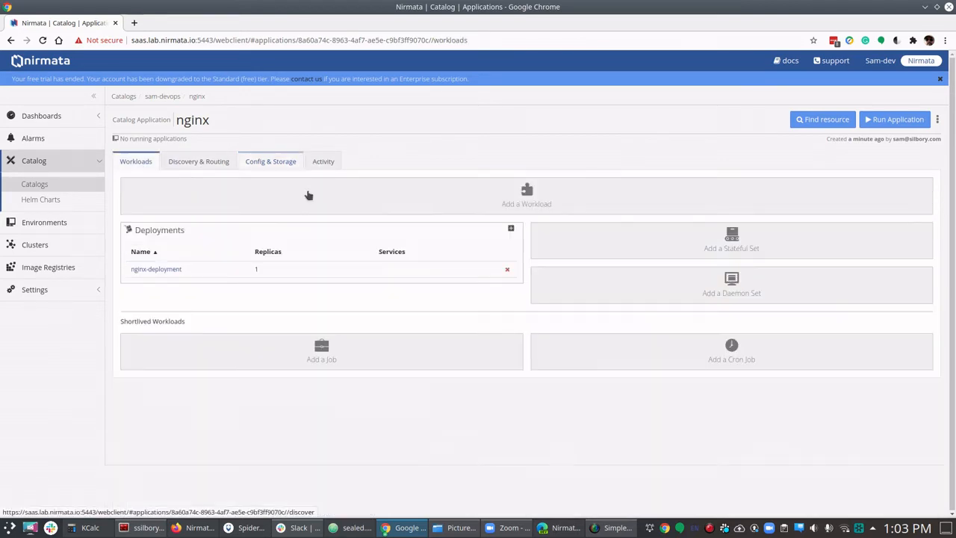
# - Run the nginx catalog application in the sam-test environment with the run name nginx
pyautogui.click(901, 121)
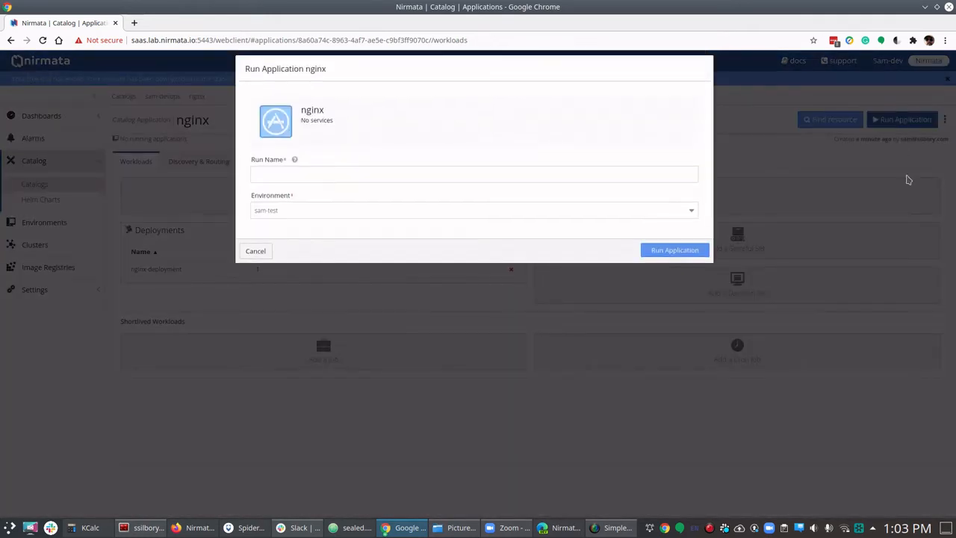
pyautogui.click(354, 170)
pyautogui.write('nginx')
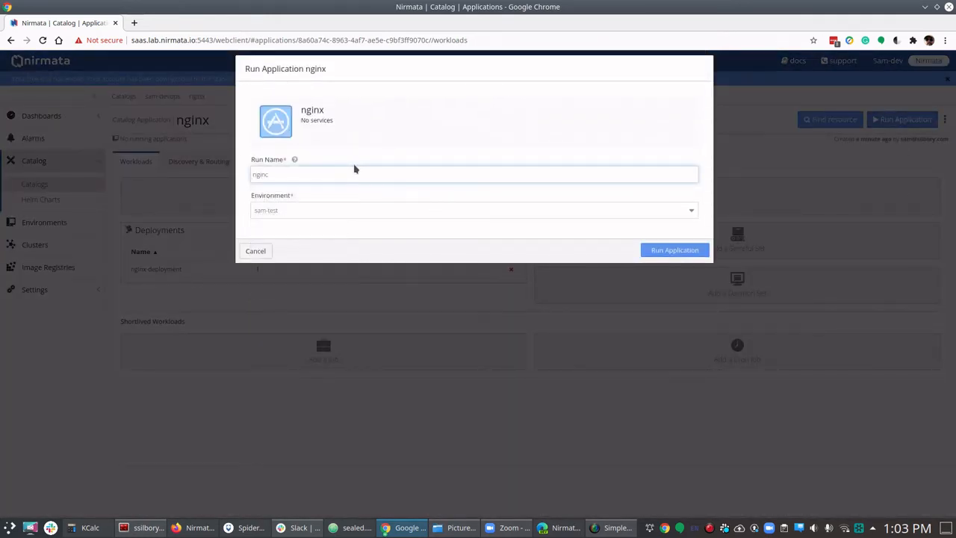
pyautogui.press('BackSpace')
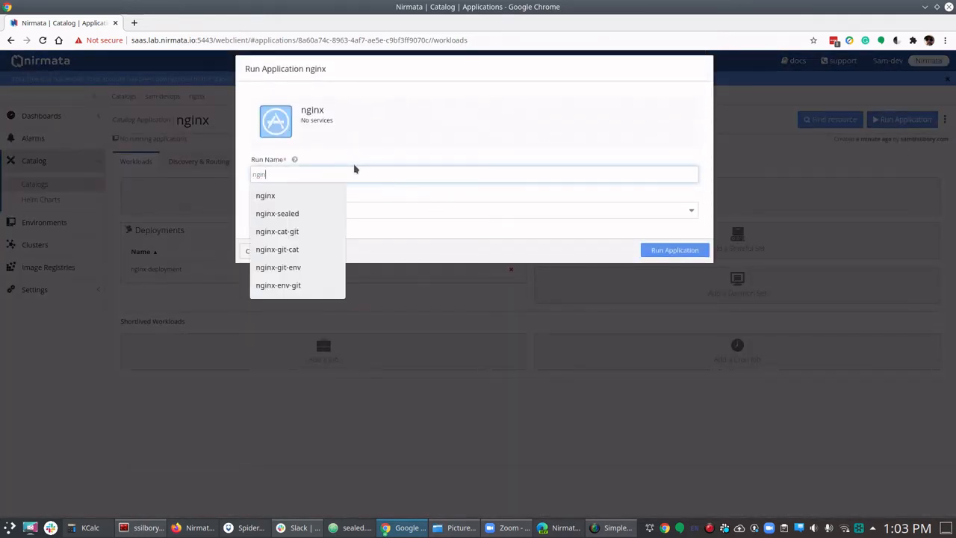
pyautogui.write('x')
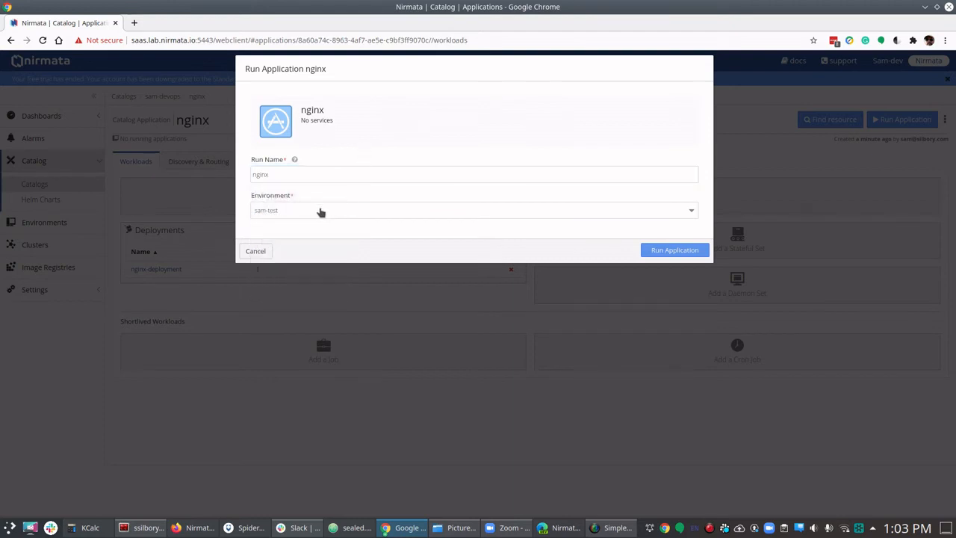
pyautogui.click(320, 212)
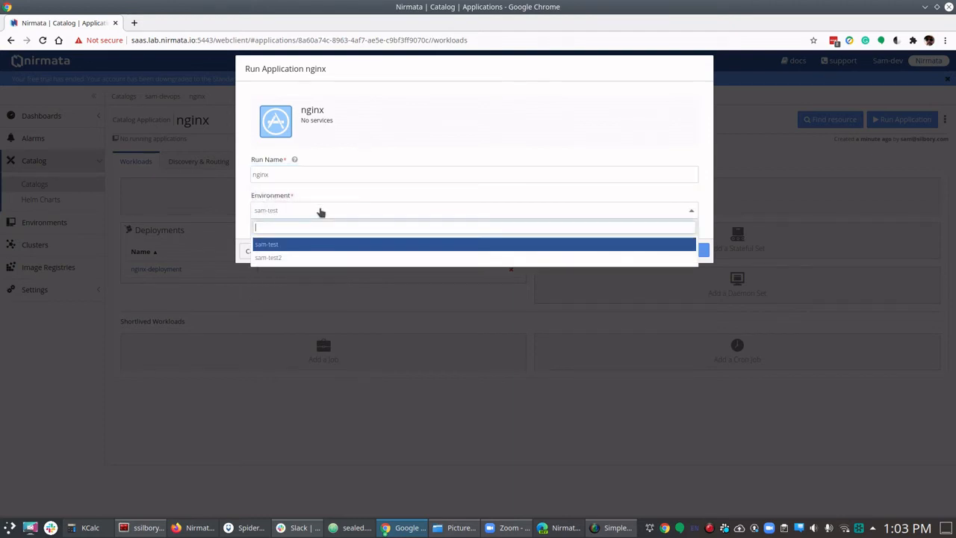
pyautogui.click(280, 245)
pyautogui.click(652, 251)
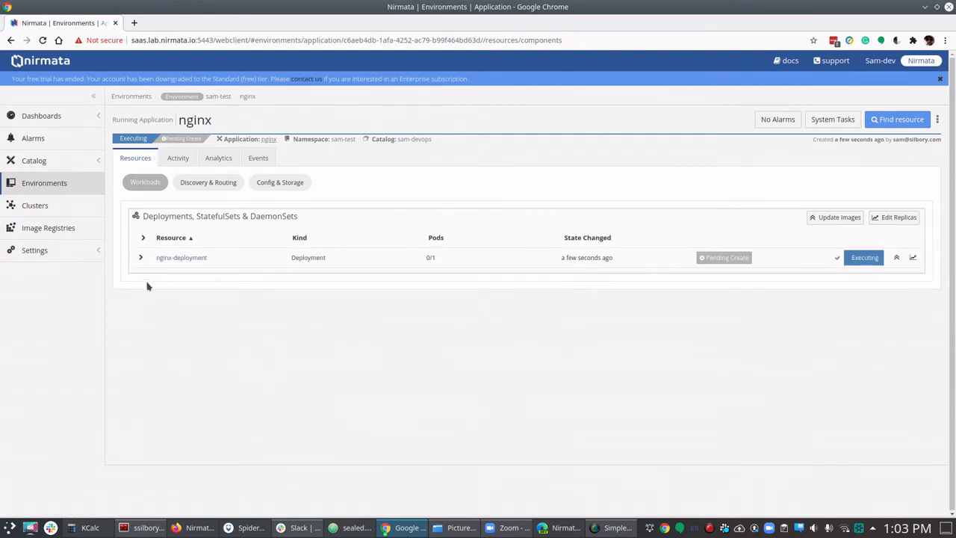
# - View the running deployment's pods, follow the link to its source catalog application, and return through that application's running instance in sam-test
pyautogui.click(141, 258)
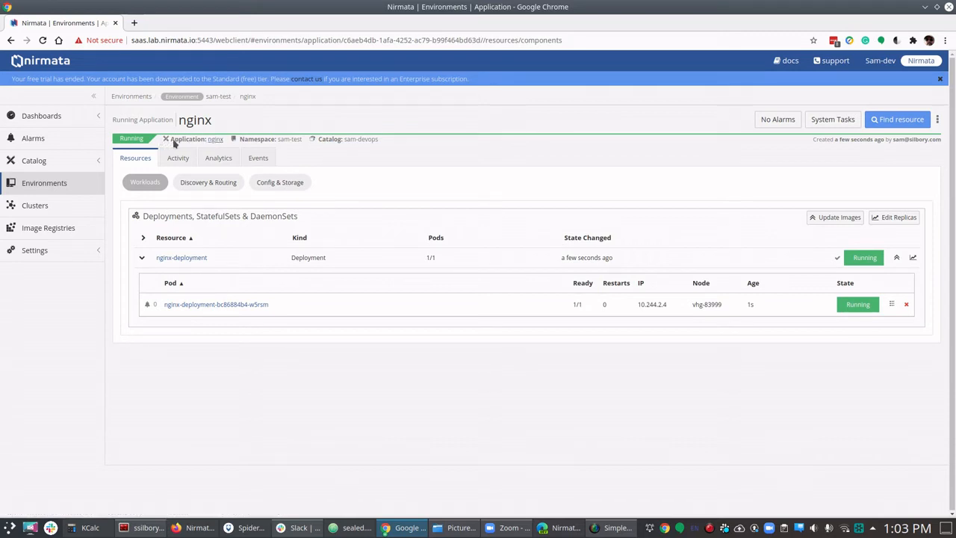
pyautogui.moveTo(170, 140); pyautogui.dragTo(230, 142)
pyautogui.click(230, 142)
pyautogui.click(214, 141)
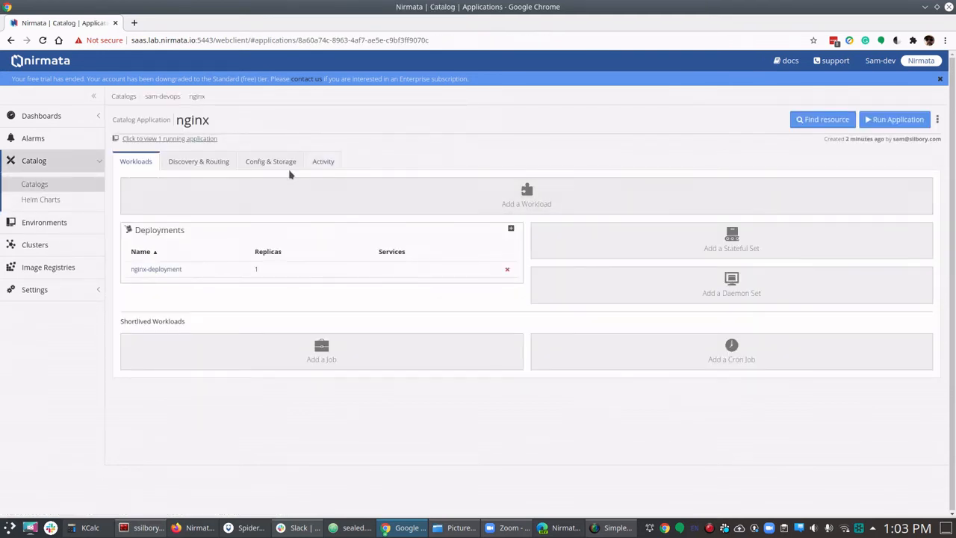
pyautogui.click(198, 139)
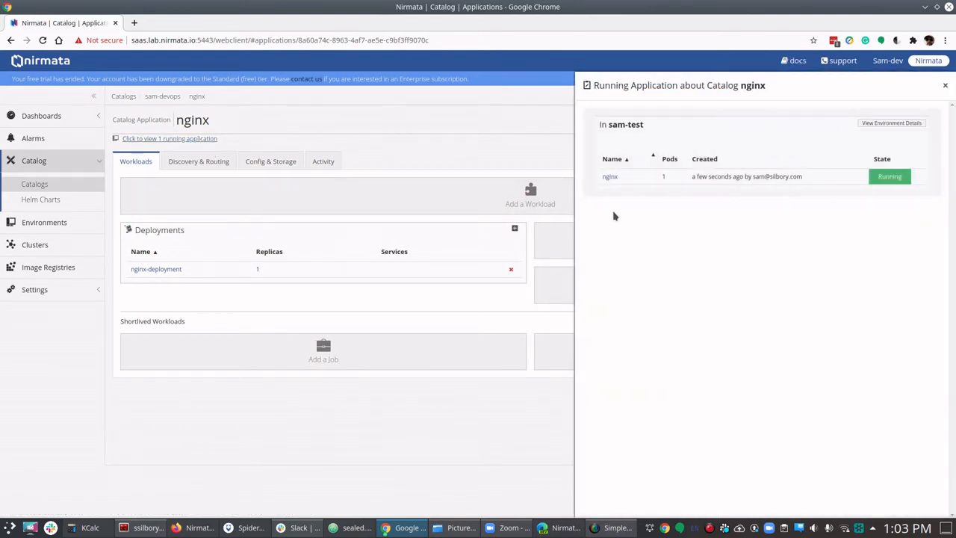
pyautogui.click(609, 177)
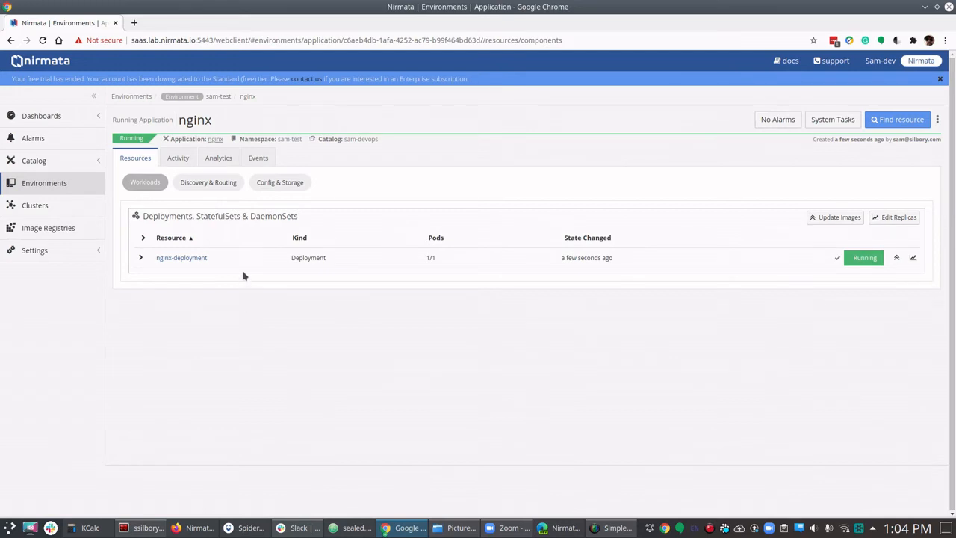
# - Expand nginx-deployment in the running application, check its pod's details and delete that pod
pyautogui.click(142, 259)
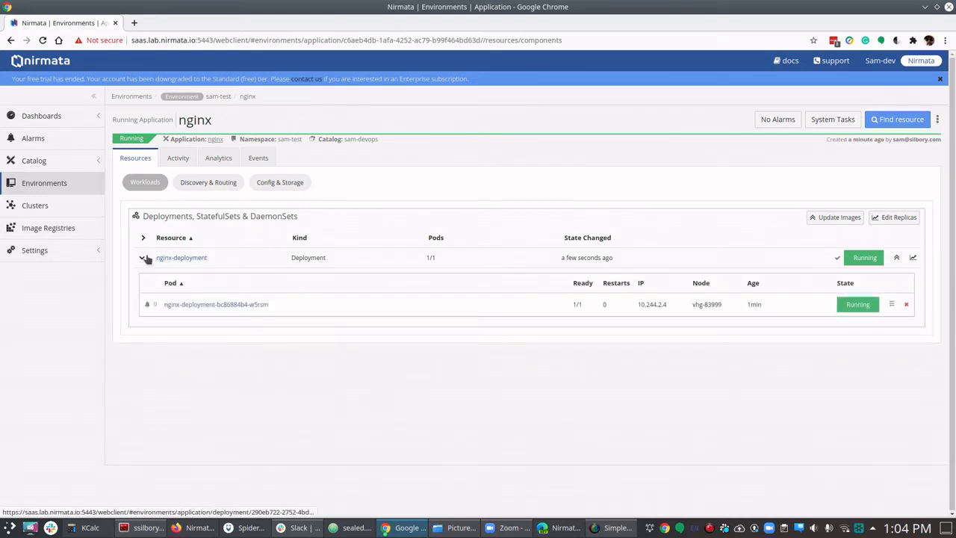
pyautogui.doubleClick(308, 257)
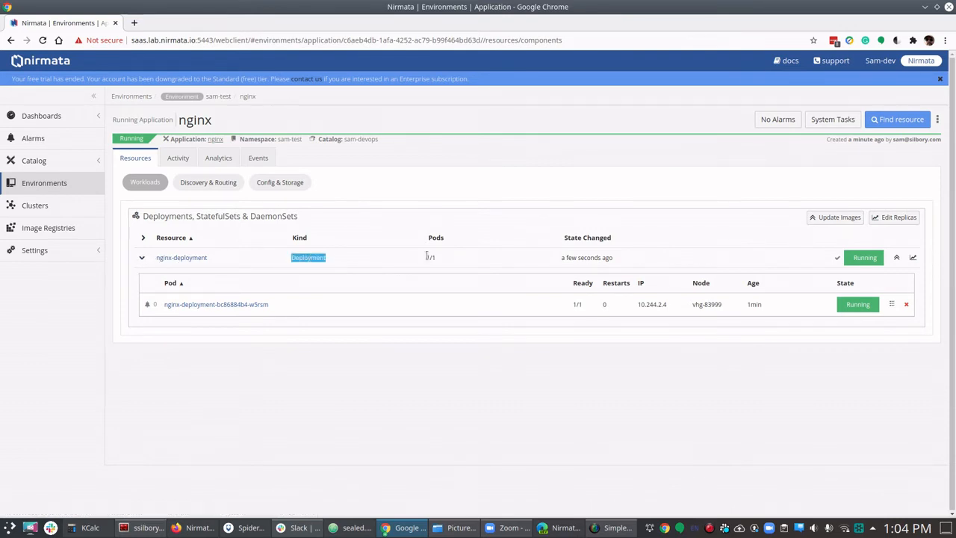
pyautogui.click(428, 257)
pyautogui.moveTo(633, 309); pyautogui.dragTo(777, 310)
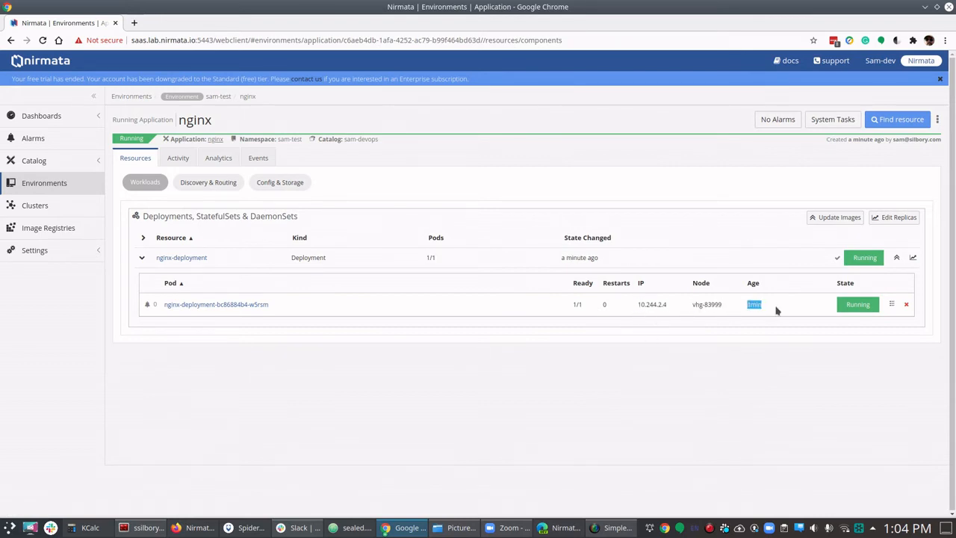
pyautogui.moveTo(846, 308); pyautogui.dragTo(874, 307)
pyautogui.click(848, 308)
pyautogui.click(908, 306)
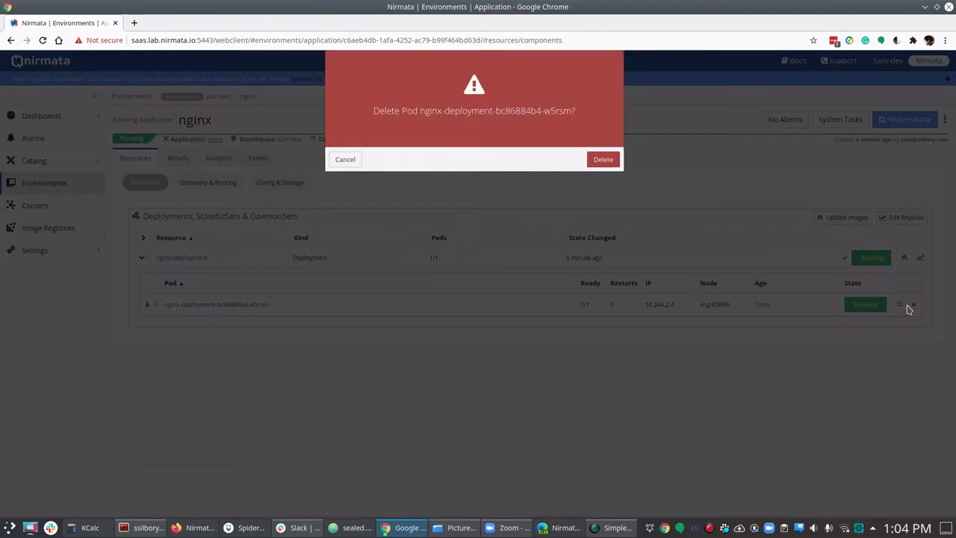
pyautogui.click(609, 168)
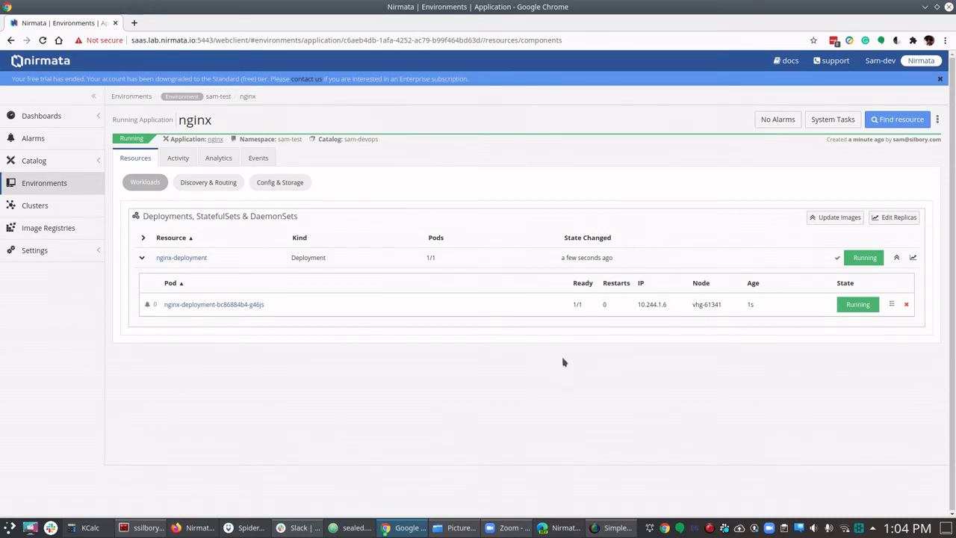
# - Open the replacement nginx-deployment pod and launch a terminal session on its nginx container
pyautogui.click(225, 307)
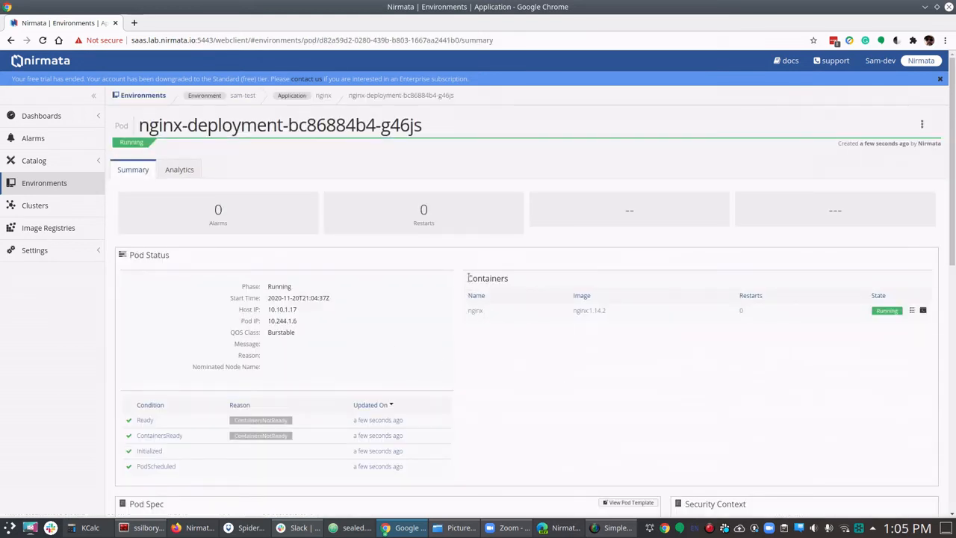
pyautogui.moveTo(468, 278); pyautogui.dragTo(762, 390)
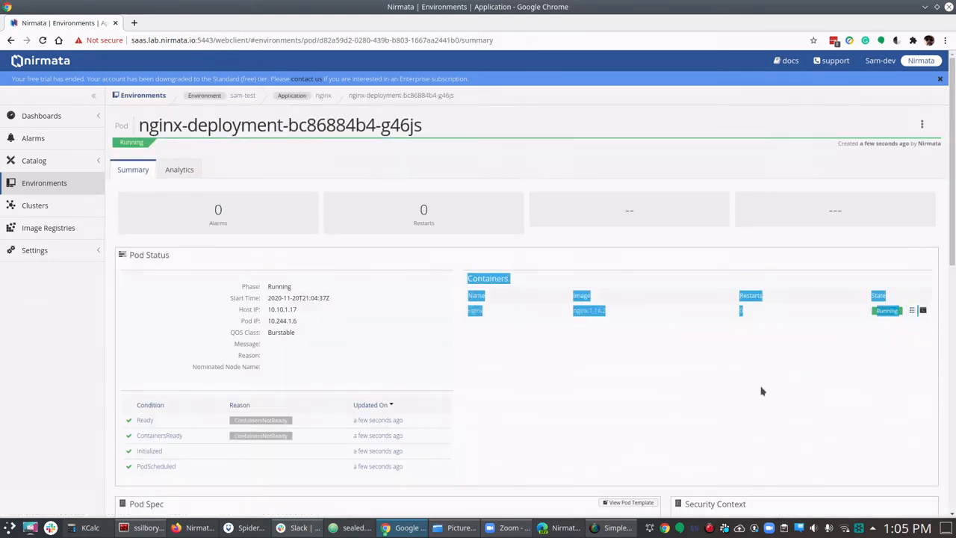
pyautogui.click(762, 391)
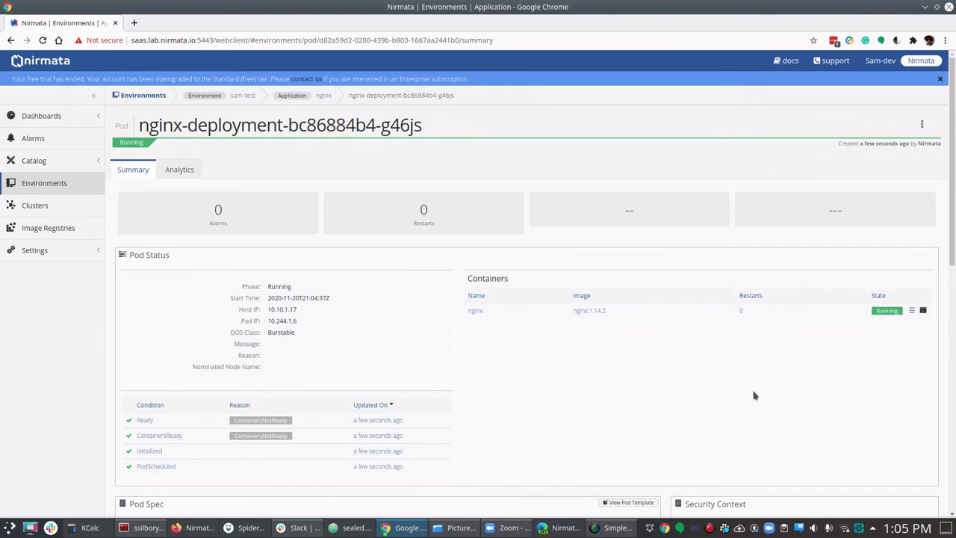
pyautogui.click(924, 312)
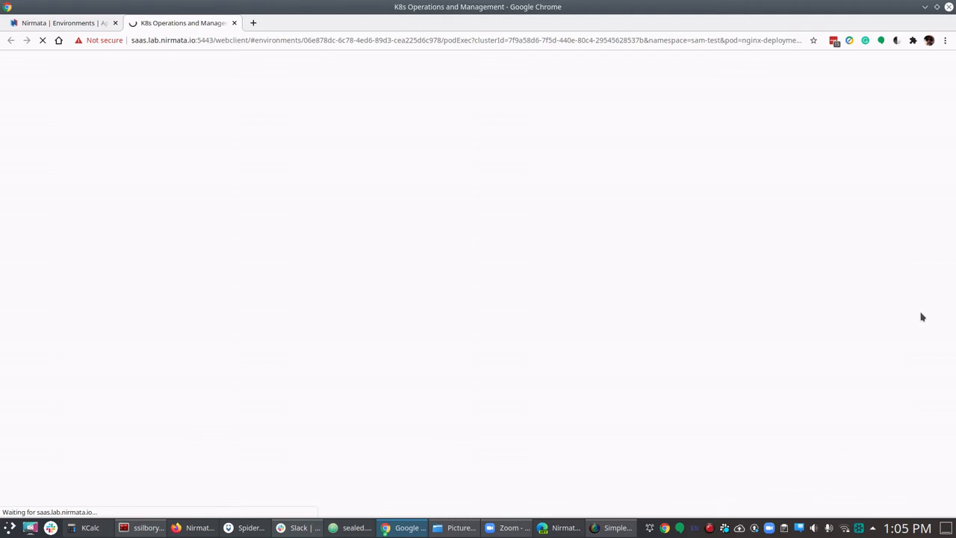
# - Open the log viewer for the pod's nginx container from the pod details, and return to the container's terminal session
pyautogui.click(83, 25)
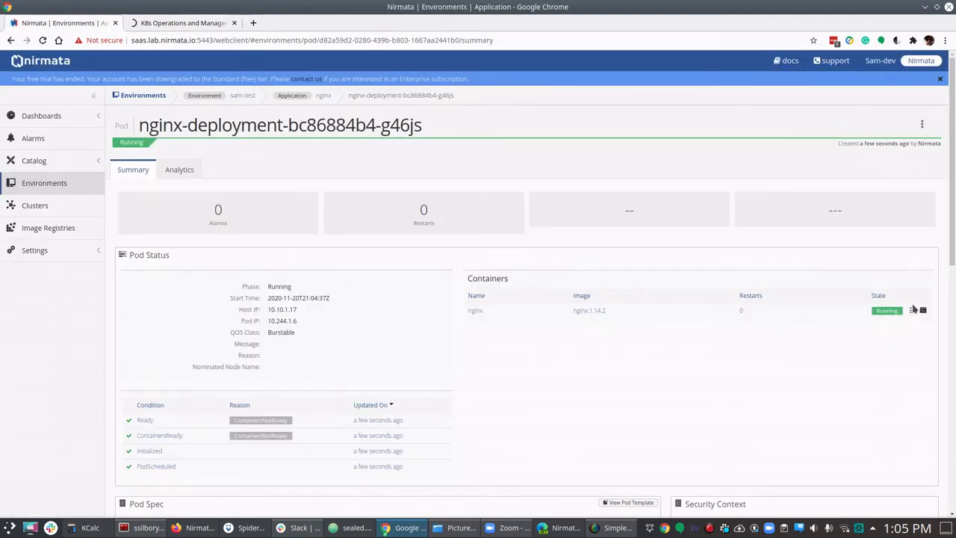
pyautogui.click(913, 311)
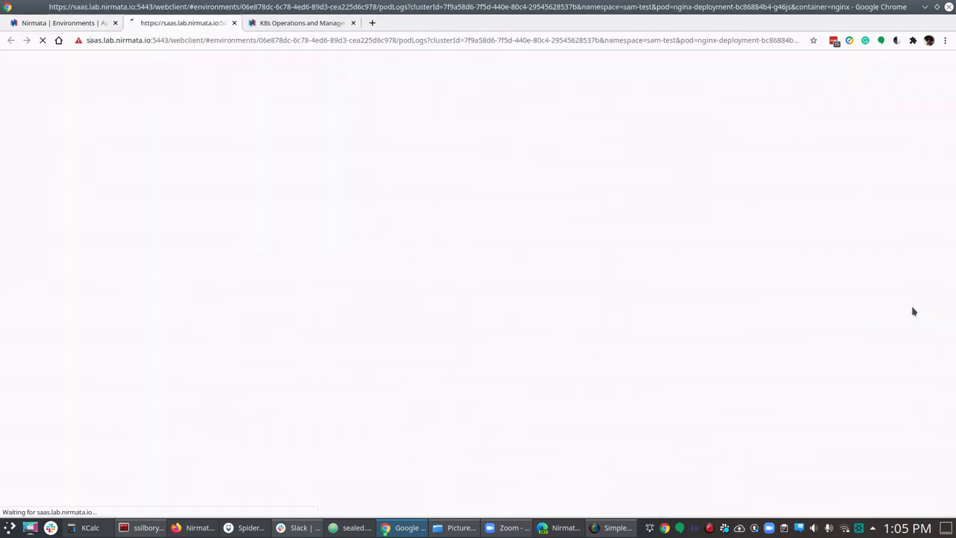
pyautogui.click(280, 28)
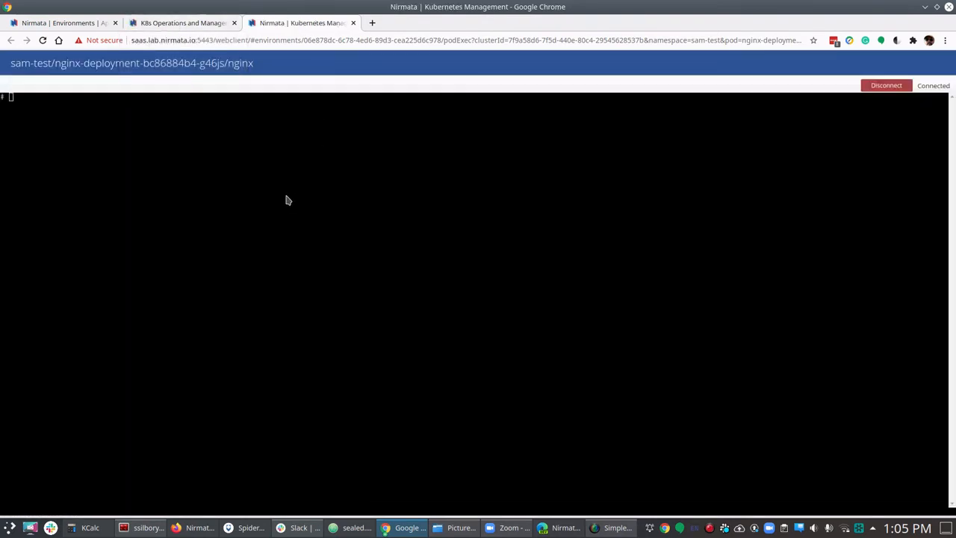
# - List the contents of the container's root directory and of /etc with ls in the terminal session
pyautogui.write('ls\\')
pyautogui.press('Return')
pyautogui.write('ls')
pyautogui.press('Return')
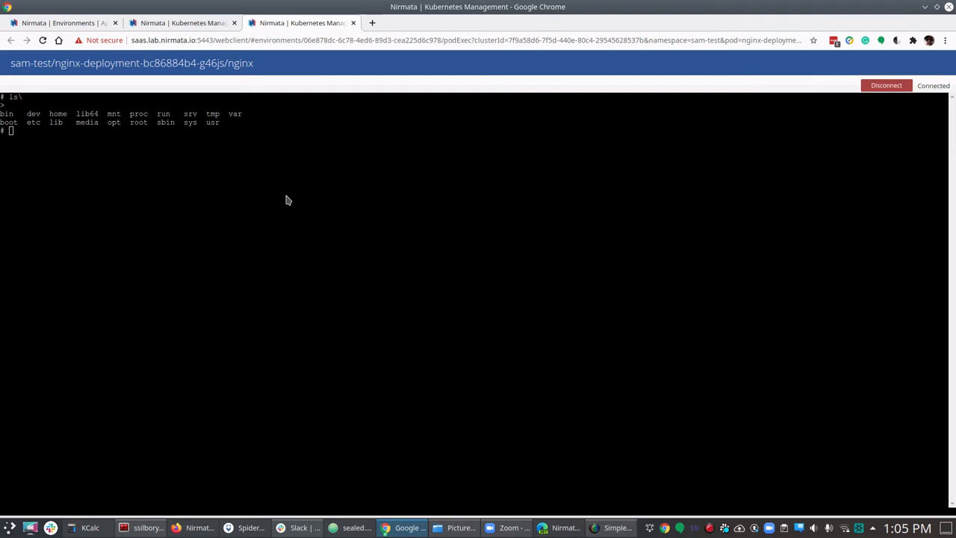
pyautogui.write('ls /etc')
pyautogui.press('Return')
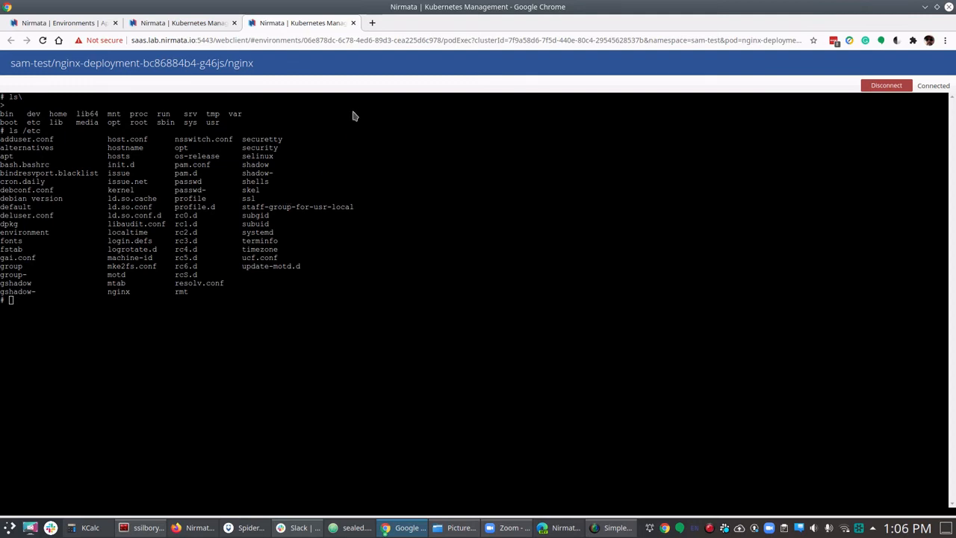
# - Close the terminal session, start streaming the nginx container's logs and close the log viewer
pyautogui.click(354, 24)
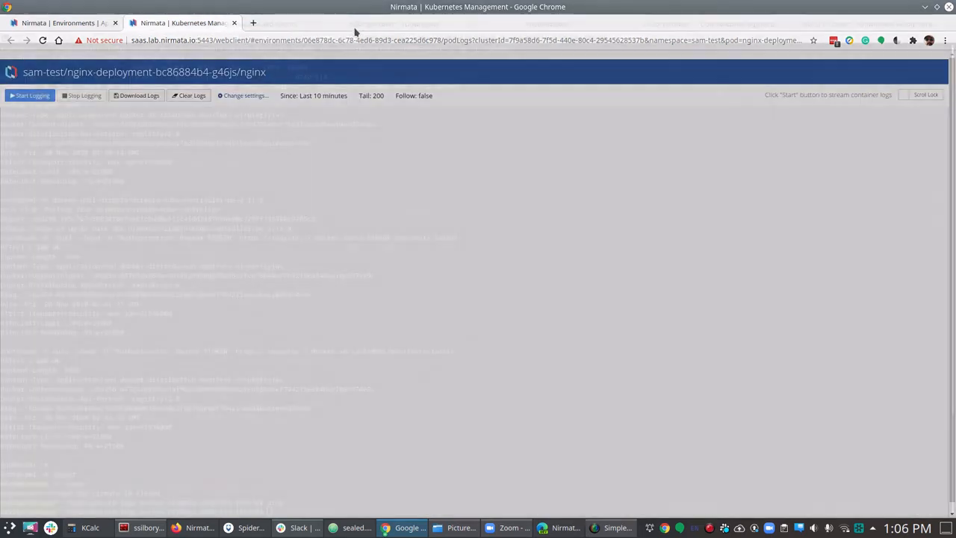
pyautogui.click(26, 95)
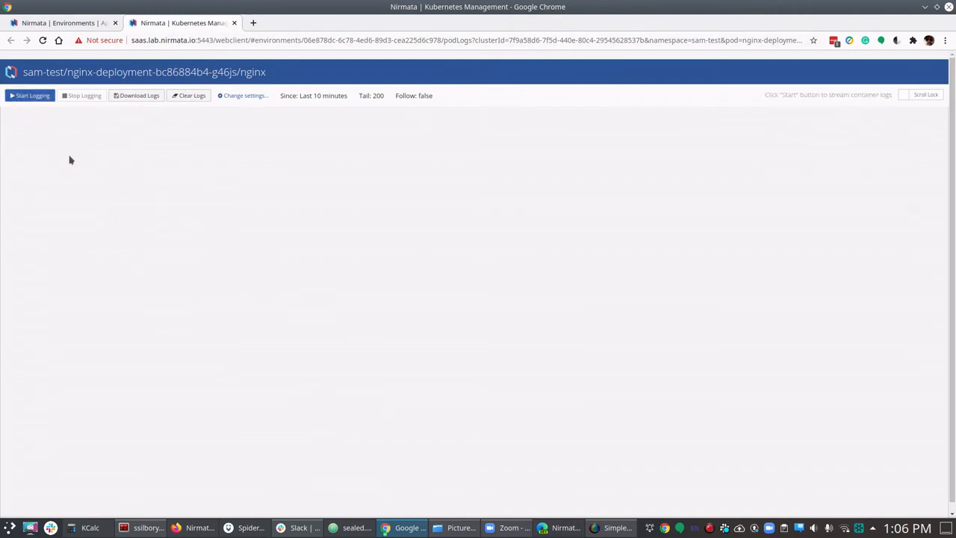
pyautogui.click(31, 96)
pyautogui.click(233, 23)
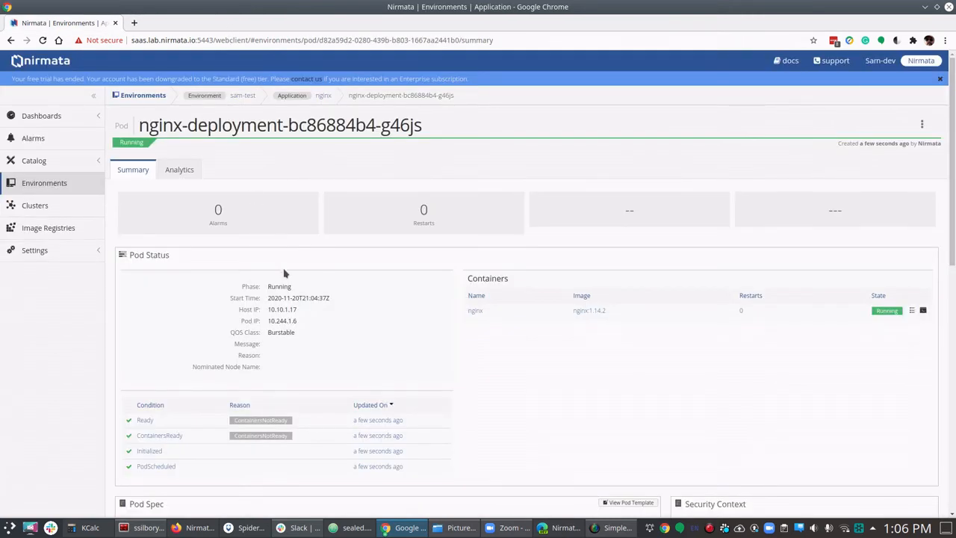
# - Dismiss the expired-trial notice and follow the pod's breadcrumb path through its nginx application up to the environments list
pyautogui.click(322, 96)
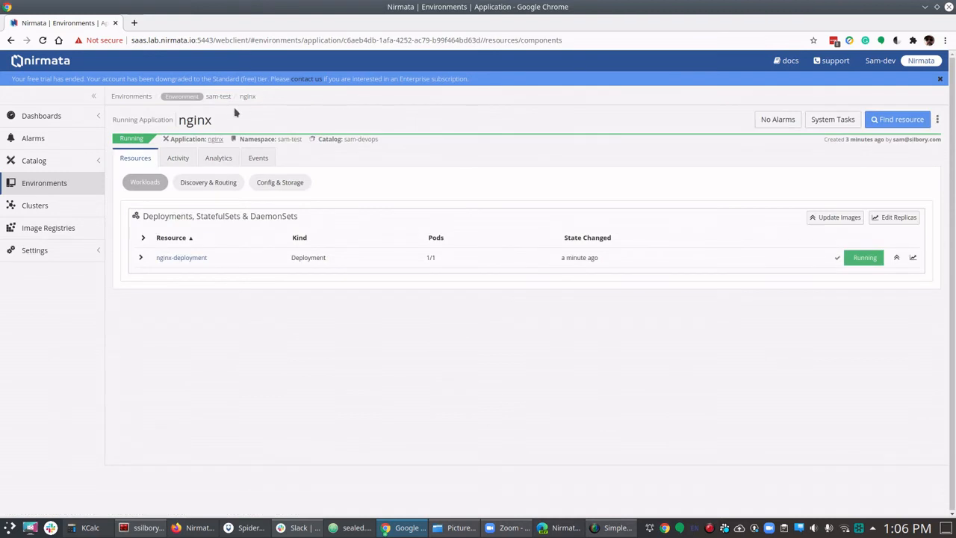
pyautogui.click(11, 40)
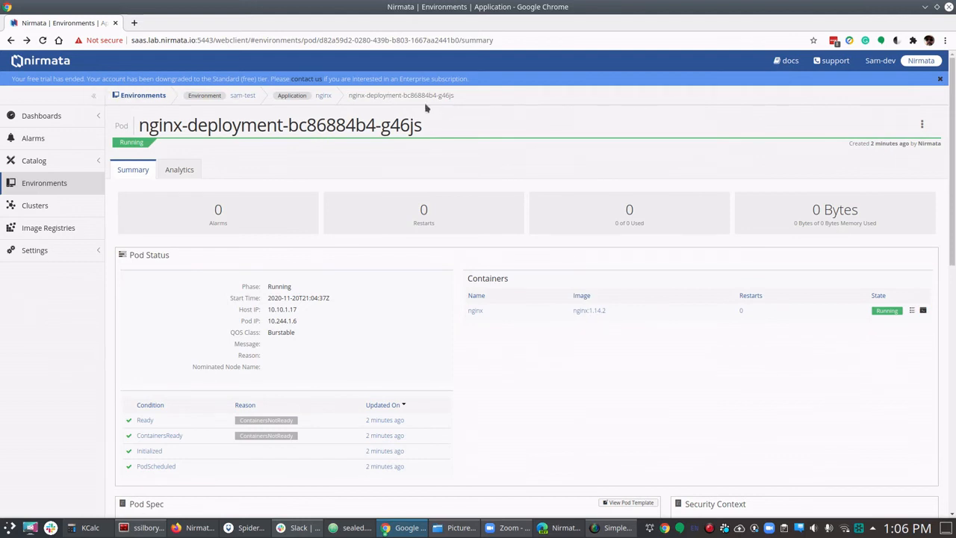
pyautogui.click(940, 79)
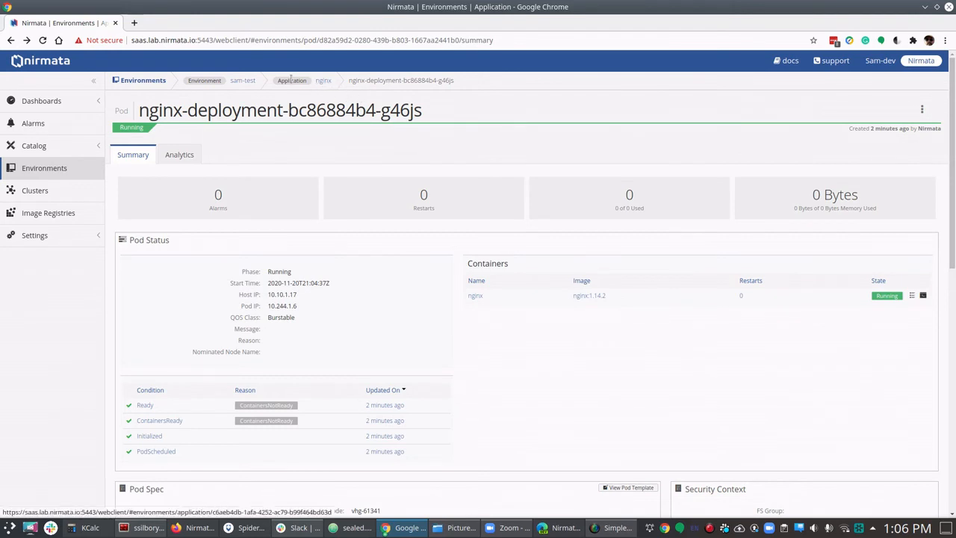
pyautogui.moveTo(275, 83); pyautogui.dragTo(340, 87)
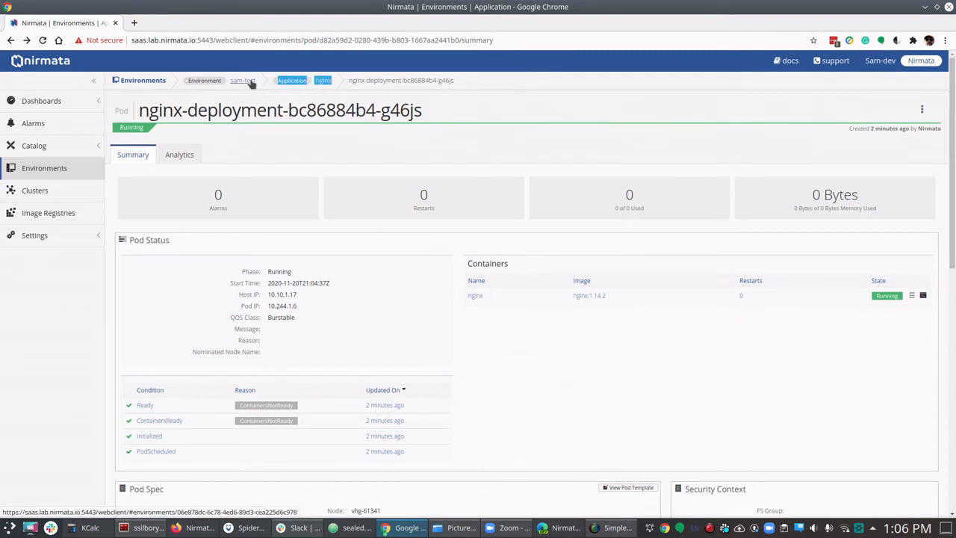
pyautogui.click(145, 81)
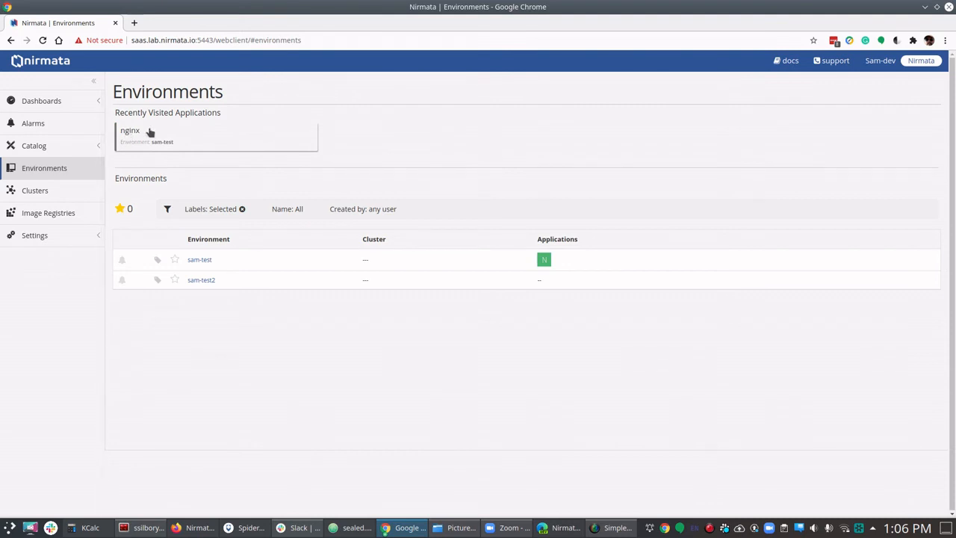
# - Reopen the recently visited nginx application and examine its source application, namespace and catalog details
pyautogui.click(171, 142)
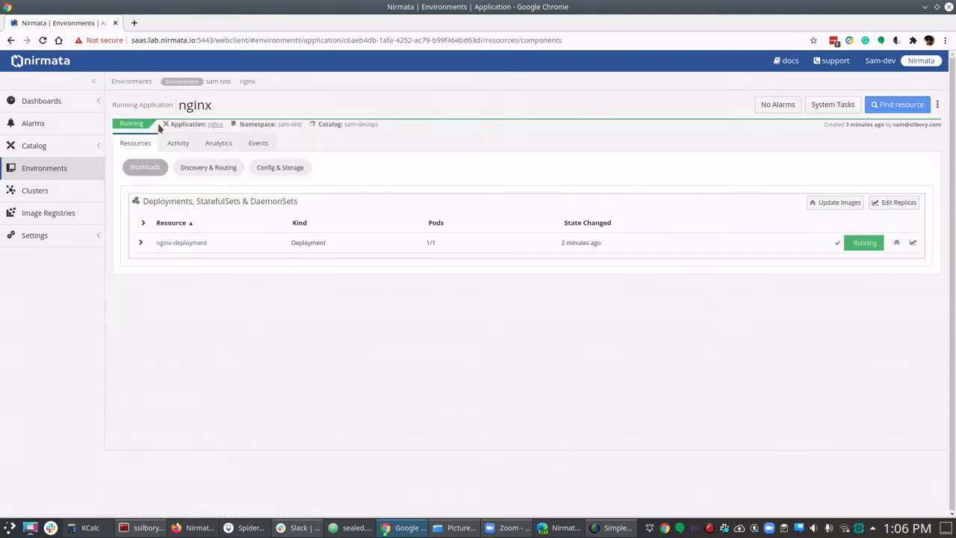
pyautogui.moveTo(160, 126); pyautogui.dragTo(240, 128)
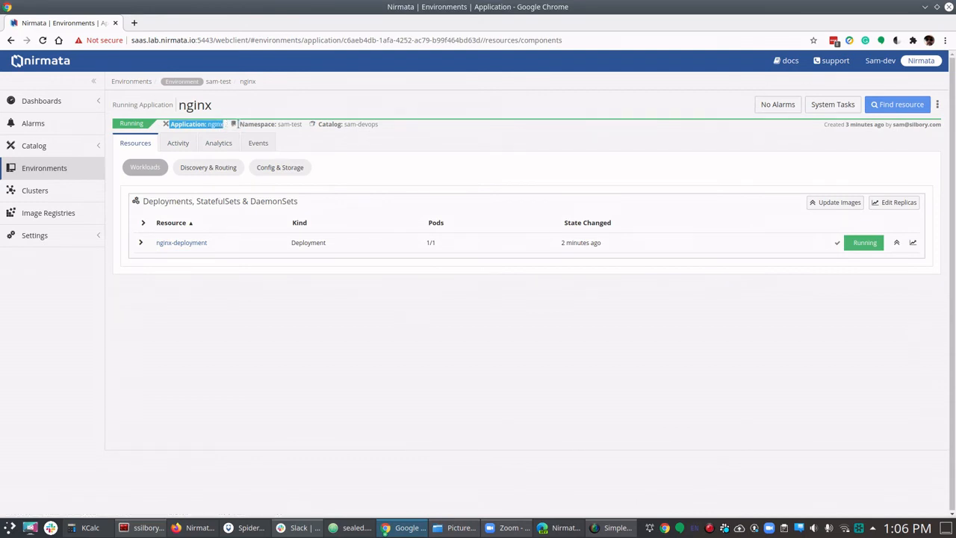
pyautogui.moveTo(235, 124); pyautogui.dragTo(299, 125)
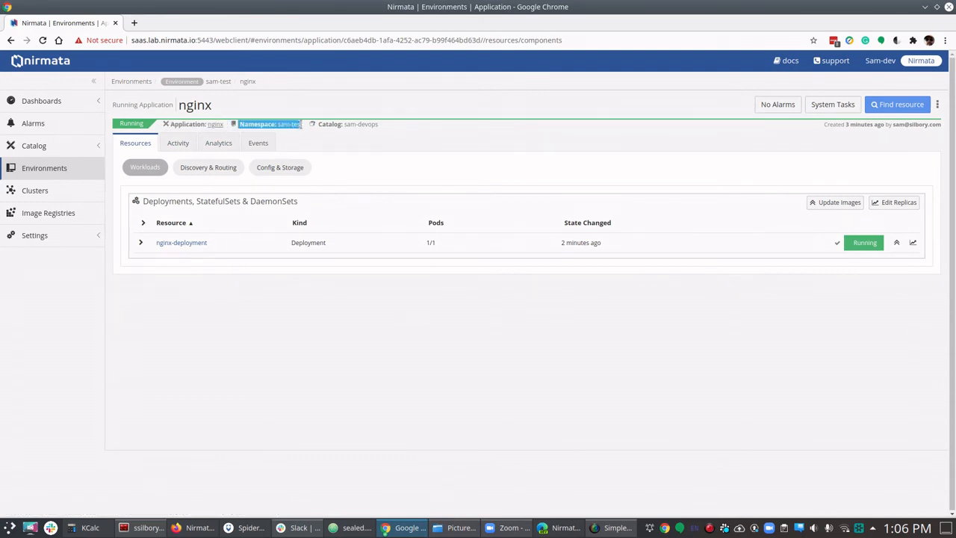
pyautogui.moveTo(381, 128); pyautogui.dragTo(302, 125)
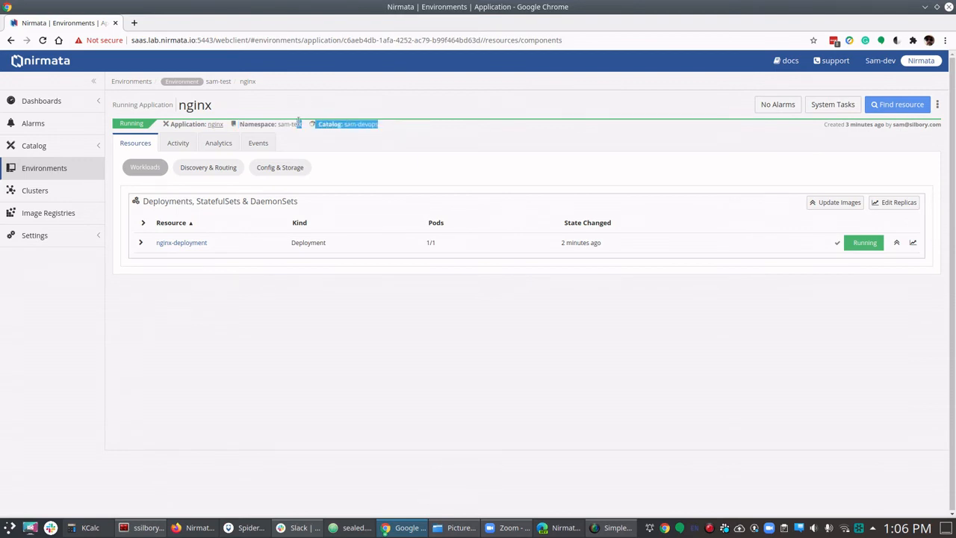
pyautogui.click(387, 148)
# - In the nginx source catalog application, set the replicas of nginx-deployment to 2
pyautogui.click(216, 125)
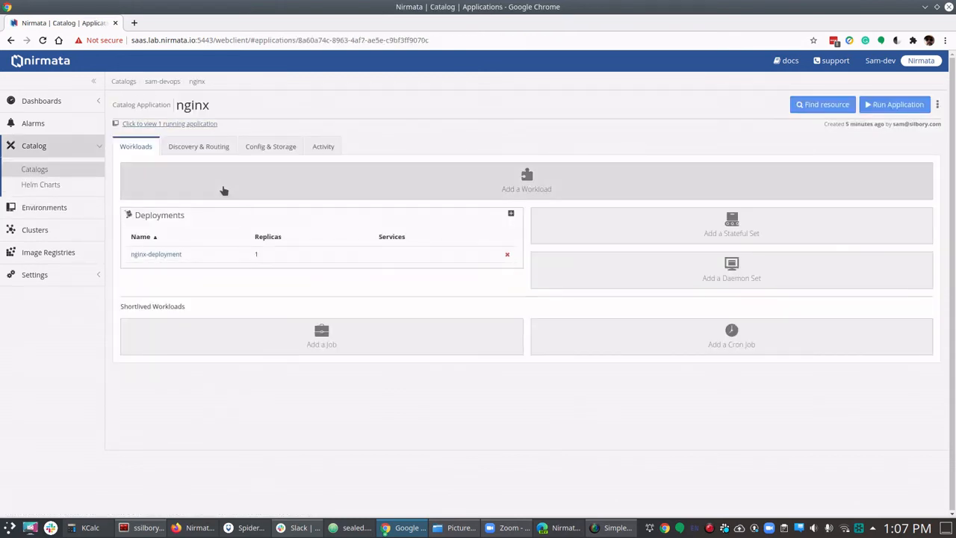
pyautogui.click(156, 254)
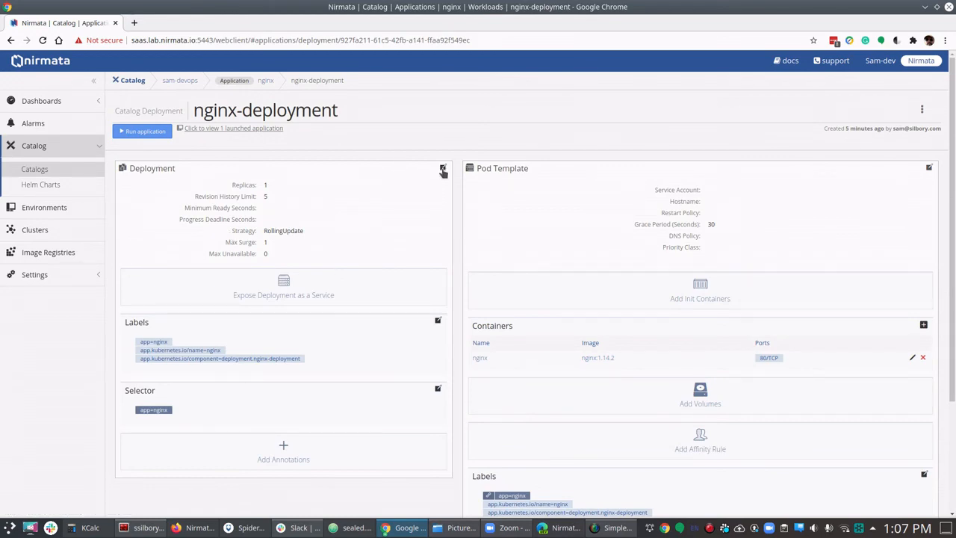
pyautogui.click(443, 170)
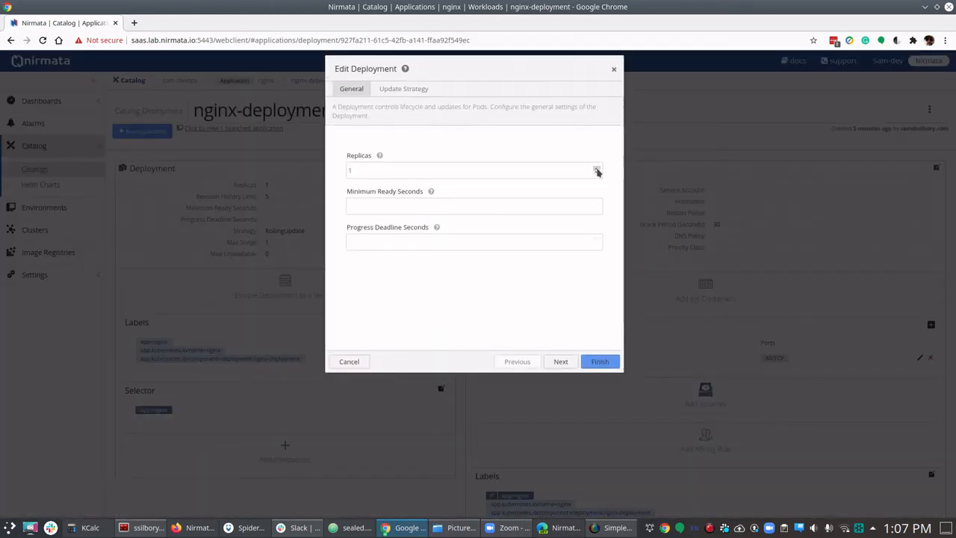
pyautogui.click(597, 169)
pyautogui.click(601, 362)
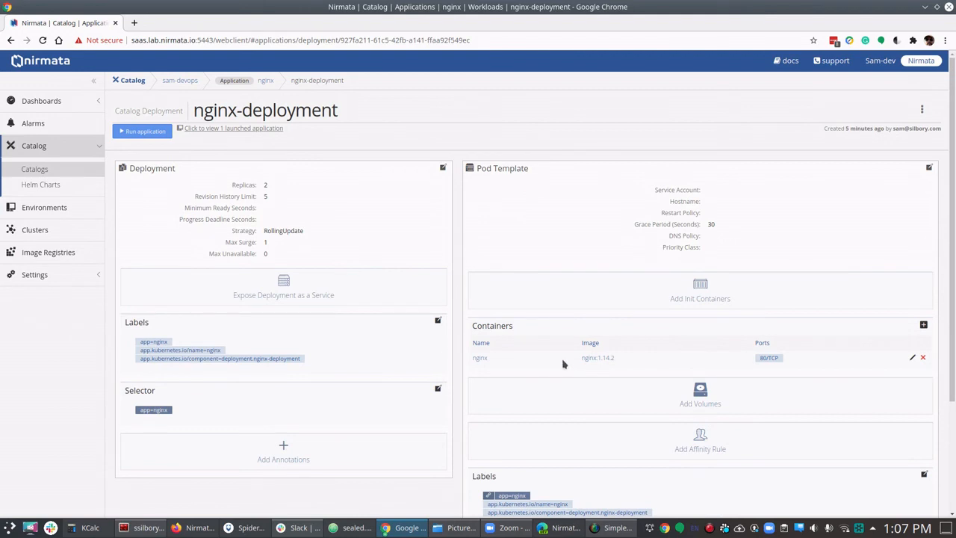
# - Open the launched nginx application from the catalog deployment and review the replica difference in its change request
pyautogui.click(233, 130)
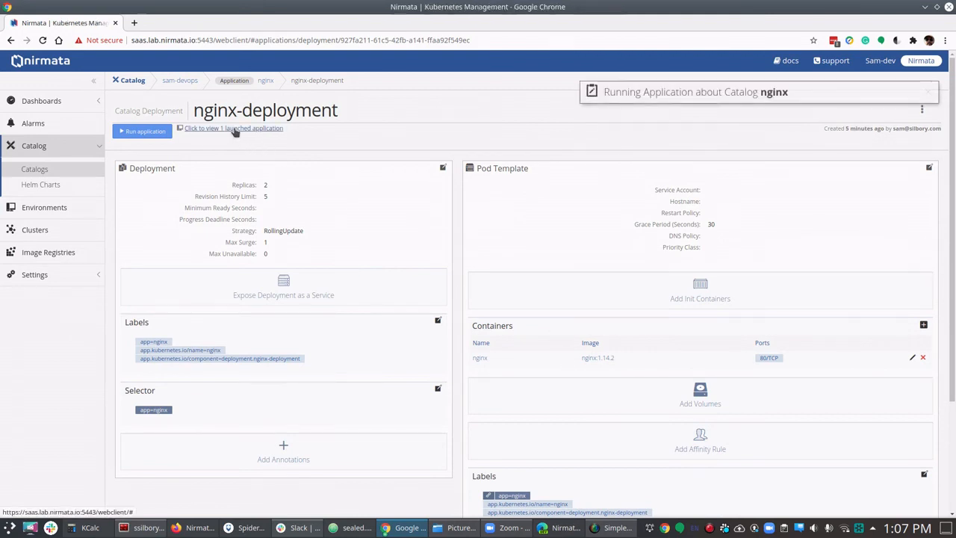
pyautogui.click(597, 152)
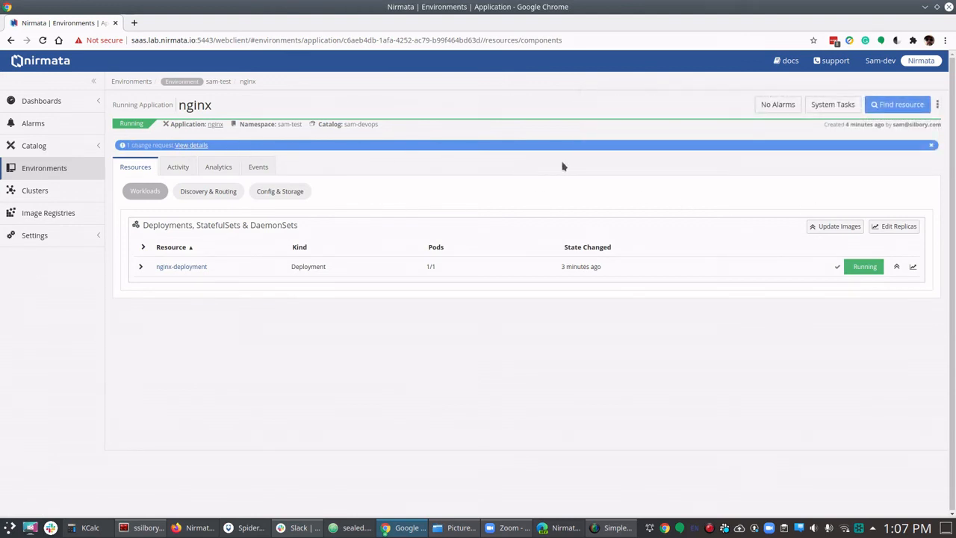
pyautogui.click(194, 146)
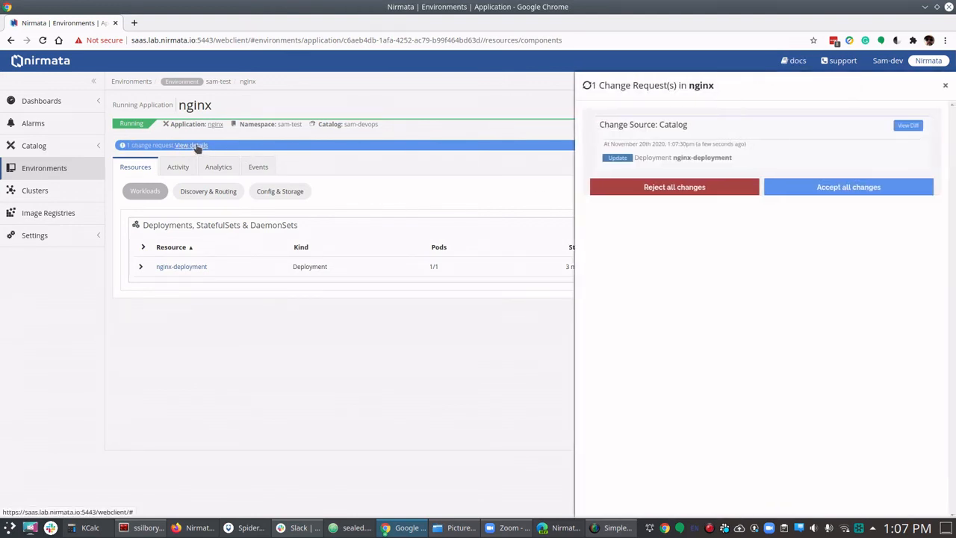
pyautogui.click(908, 125)
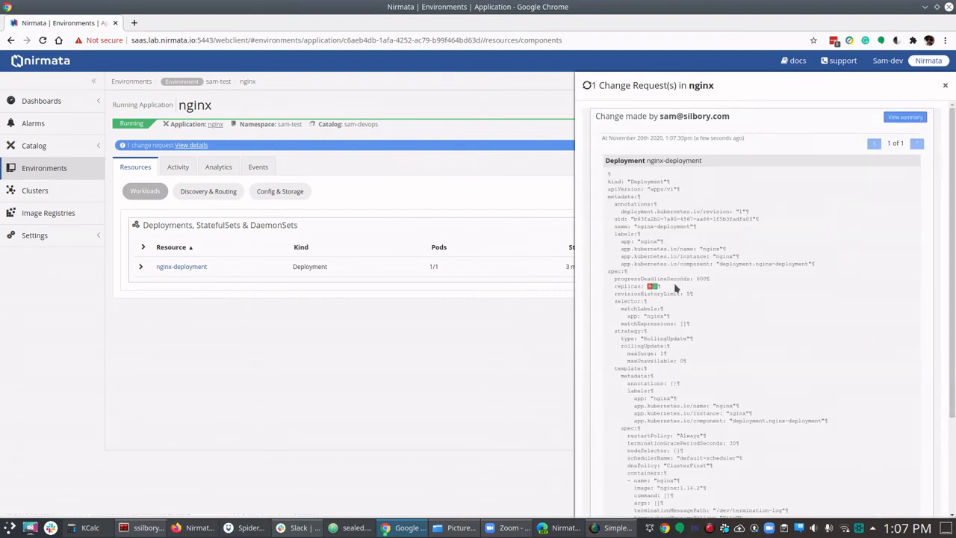
pyautogui.moveTo(676, 288); pyautogui.dragTo(635, 278)
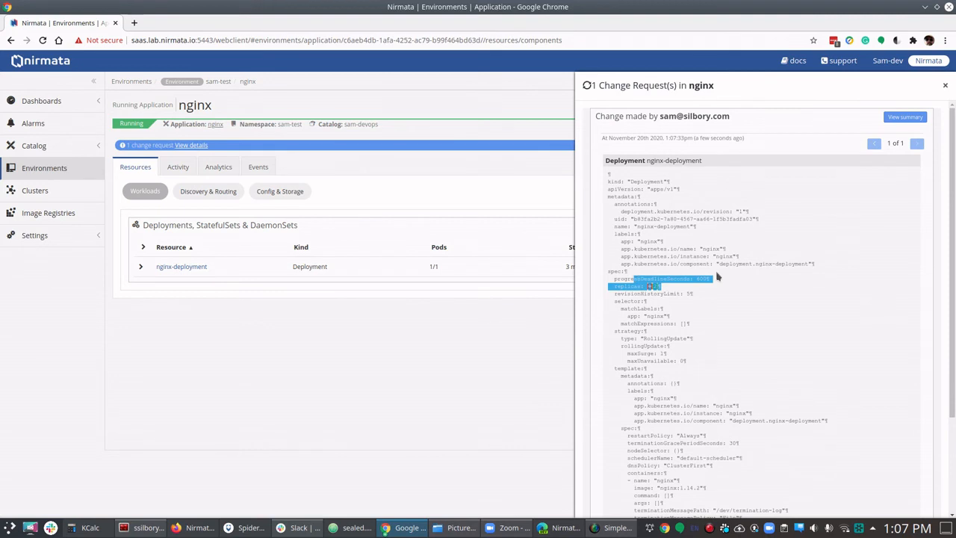
pyautogui.click(659, 279)
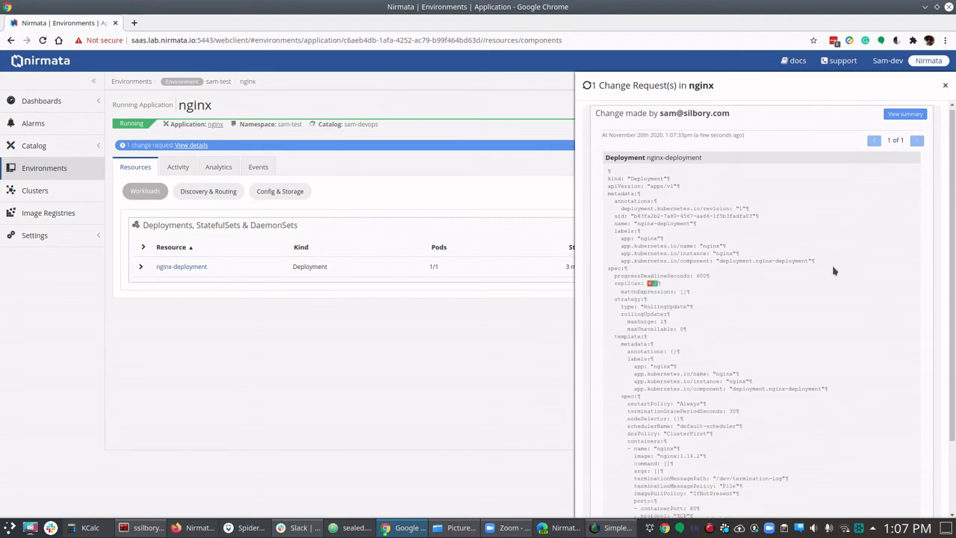
# - Accept all changes in the nginx change request and expand nginx-deployment to show its pods
pyautogui.scroll(-3, 844, 336)
pyautogui.click(838, 503)
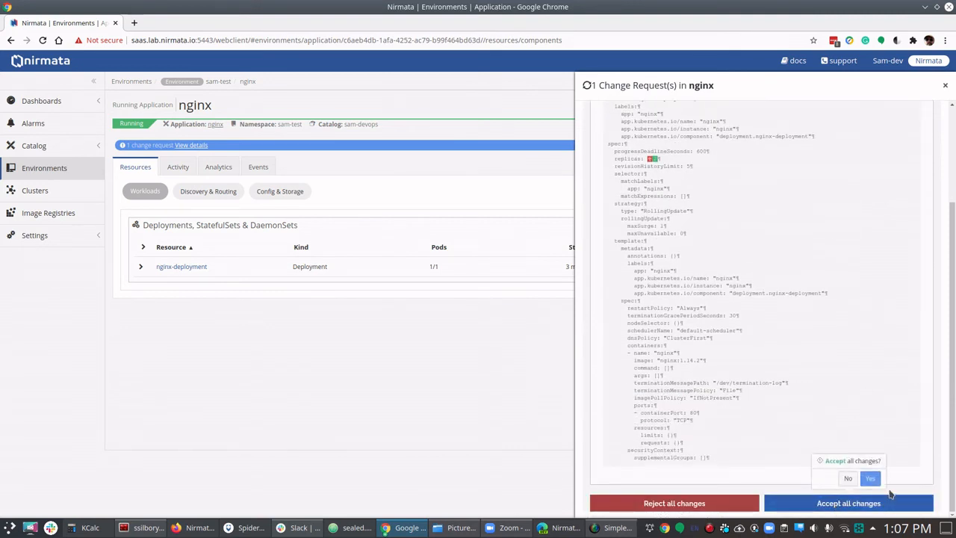
pyautogui.click(871, 478)
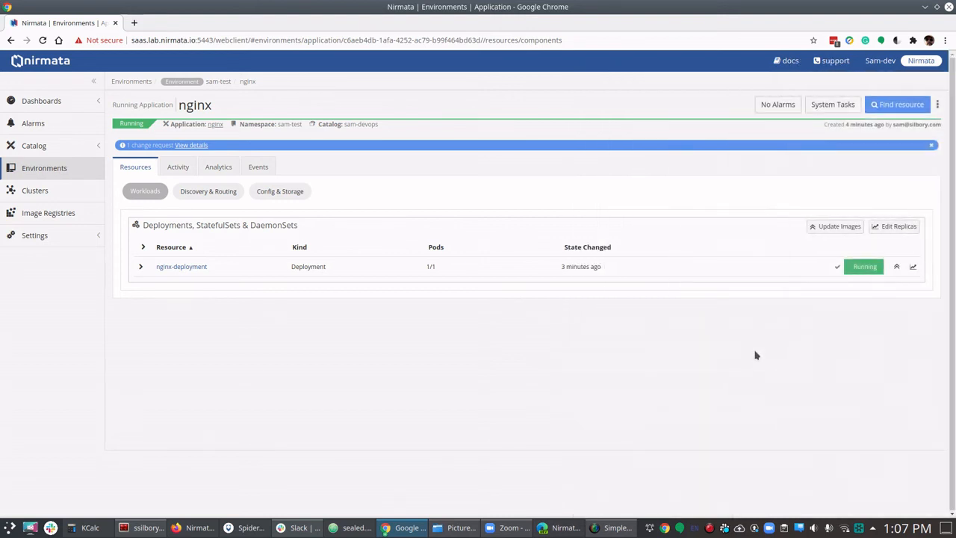
pyautogui.click(140, 268)
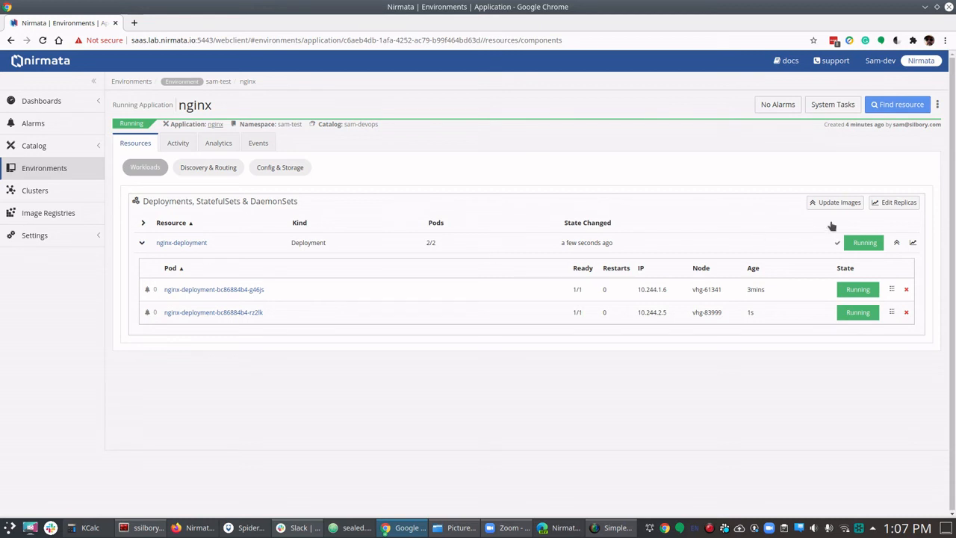
# - Scale the running nginx-deployment down to 1 replica directly in the running application
pyautogui.click(889, 206)
pyautogui.click(607, 117)
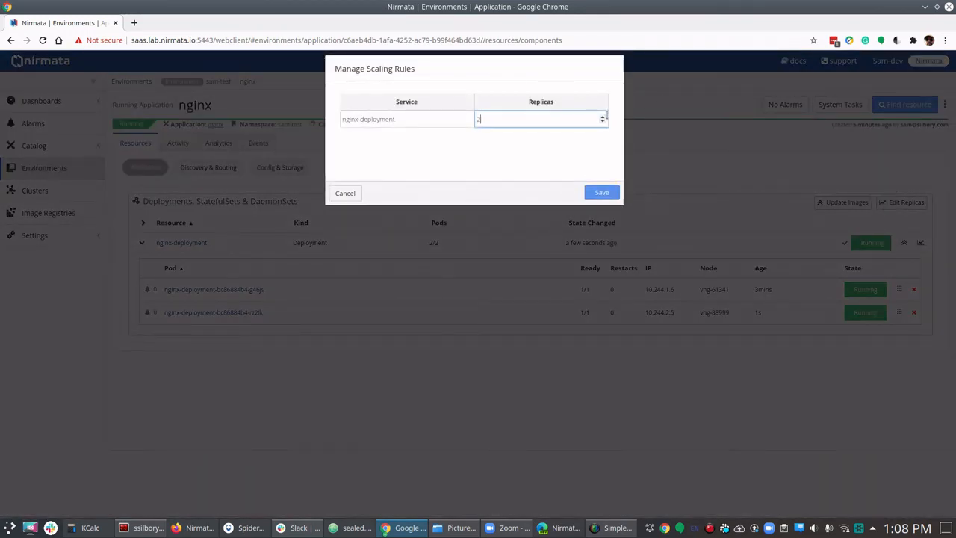
pyautogui.click(602, 192)
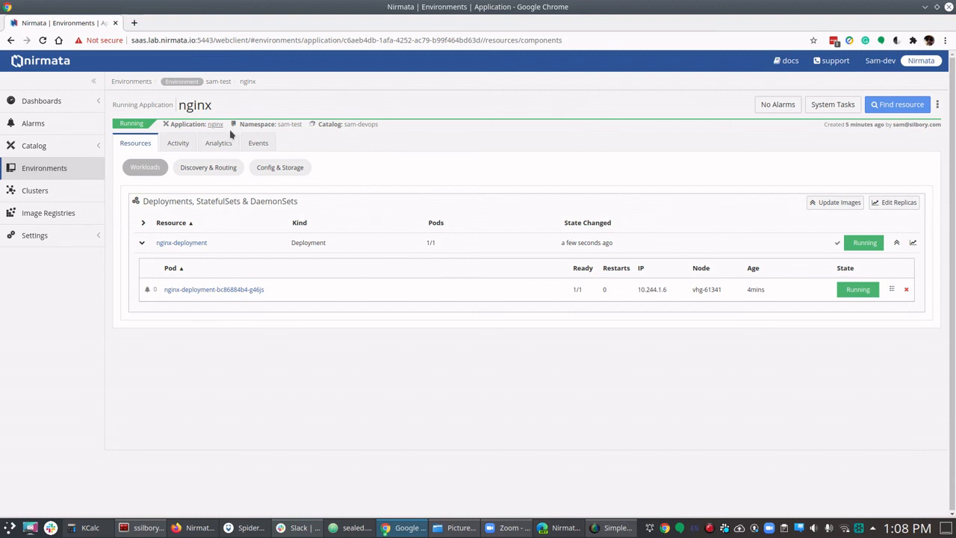
# - Set the update action of the sam-test environment's update policy to update
pyautogui.click(216, 83)
pyautogui.click(332, 146)
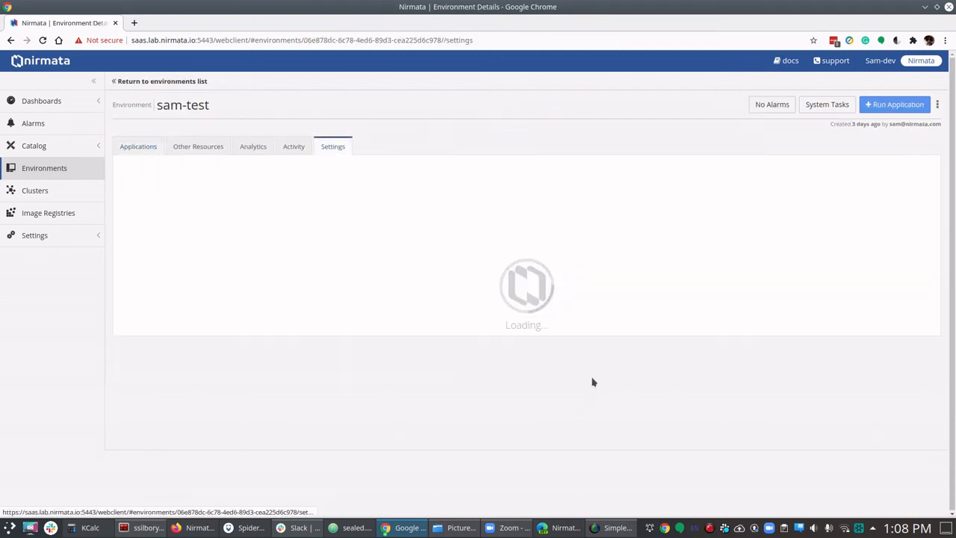
pyautogui.click(923, 355)
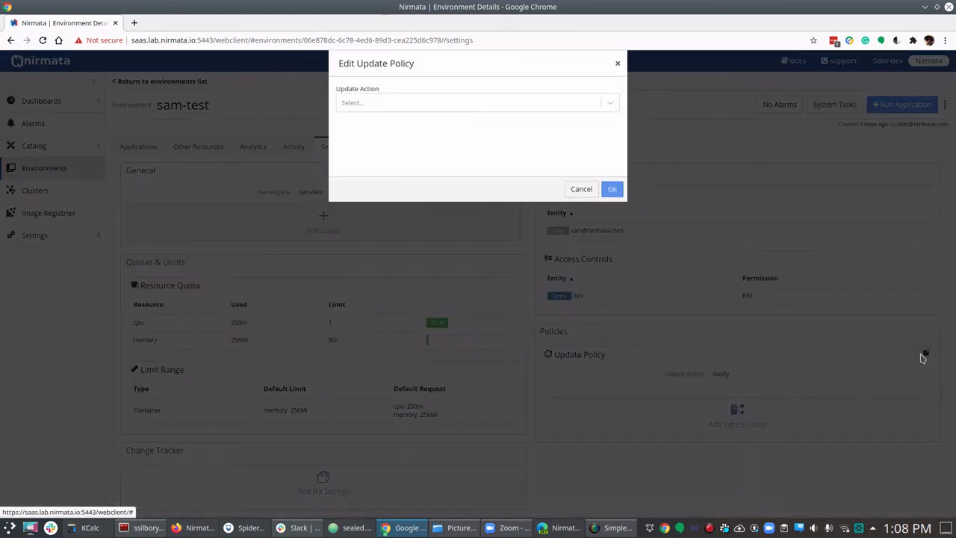
pyautogui.click(412, 110)
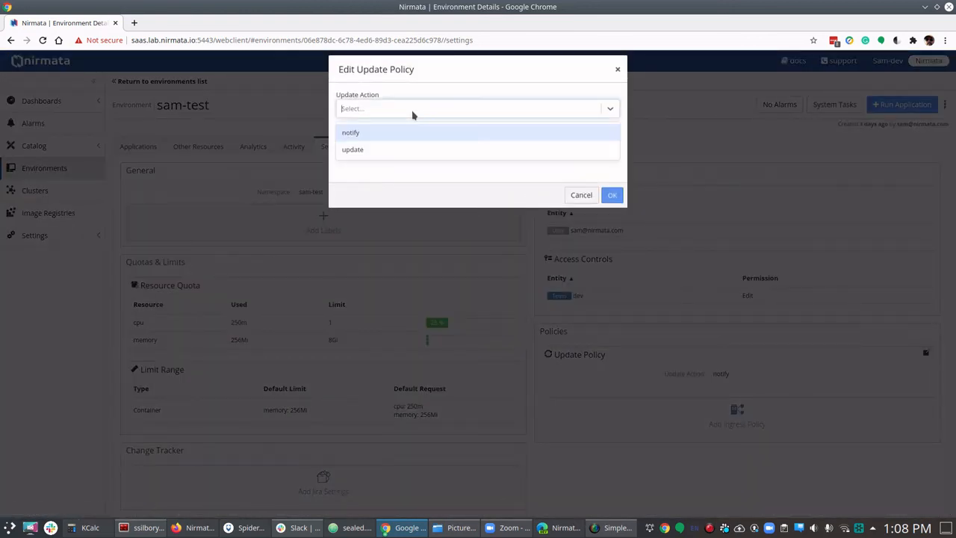
pyautogui.click(384, 153)
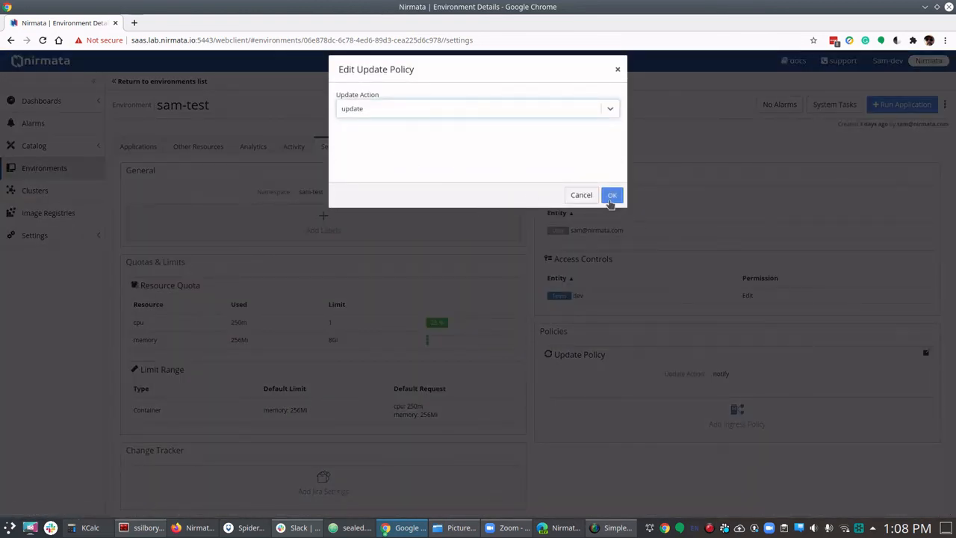
pyautogui.click(610, 197)
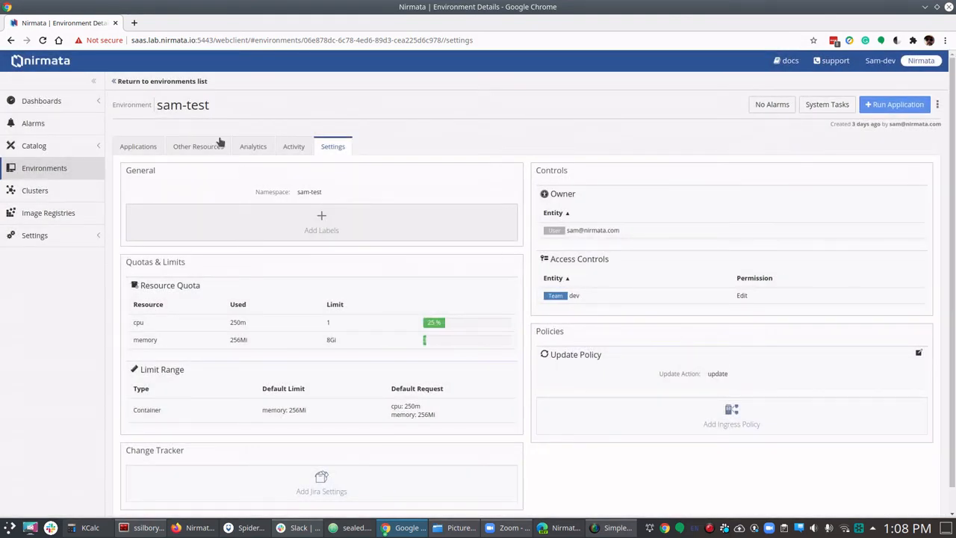
# - From the running nginx application, open its source catalog application and set the replicas of nginx-deployment to 3
pyautogui.click(138, 147)
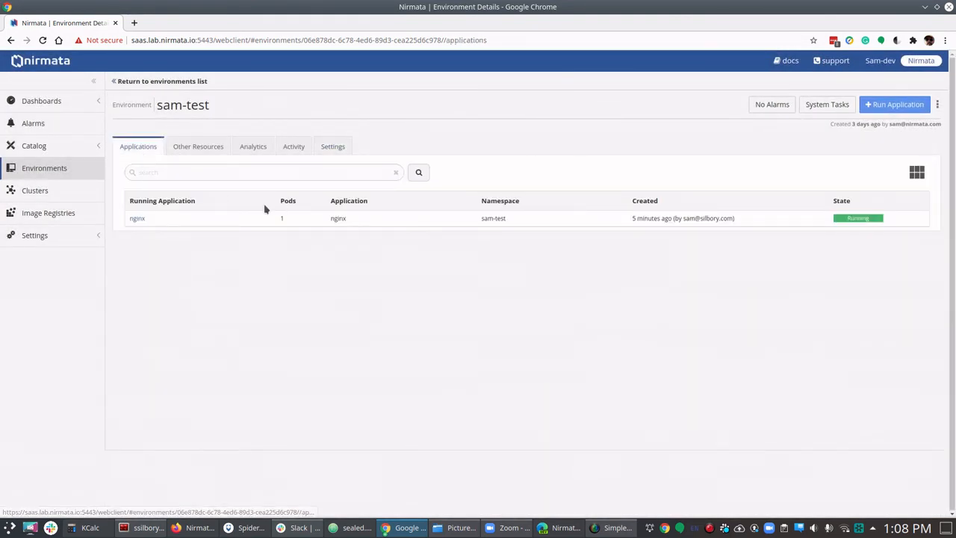
pyautogui.click(138, 218)
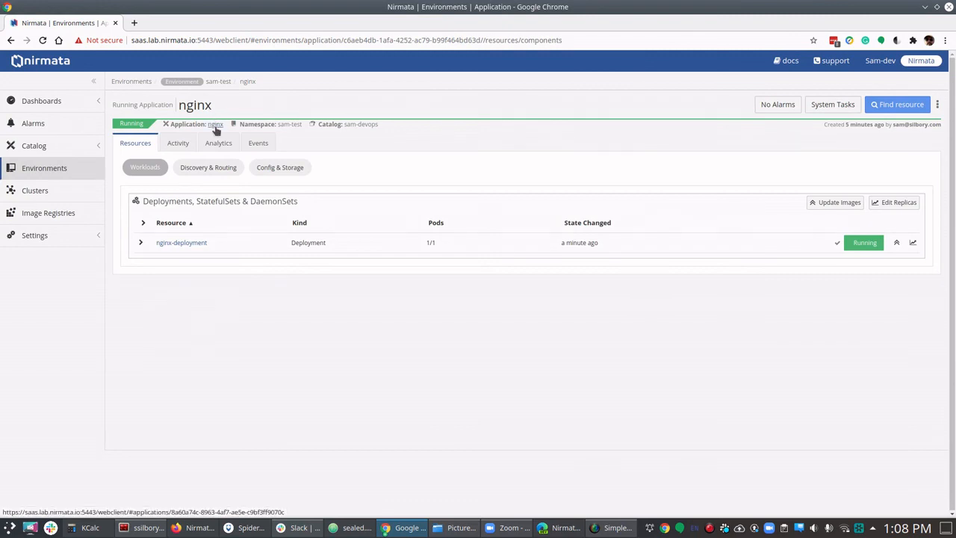
pyautogui.click(214, 125)
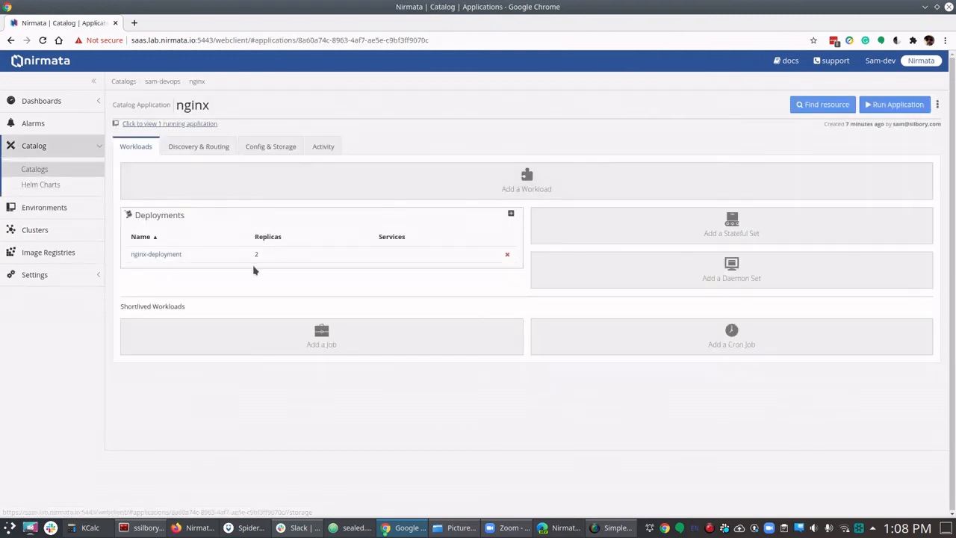
pyautogui.click(169, 254)
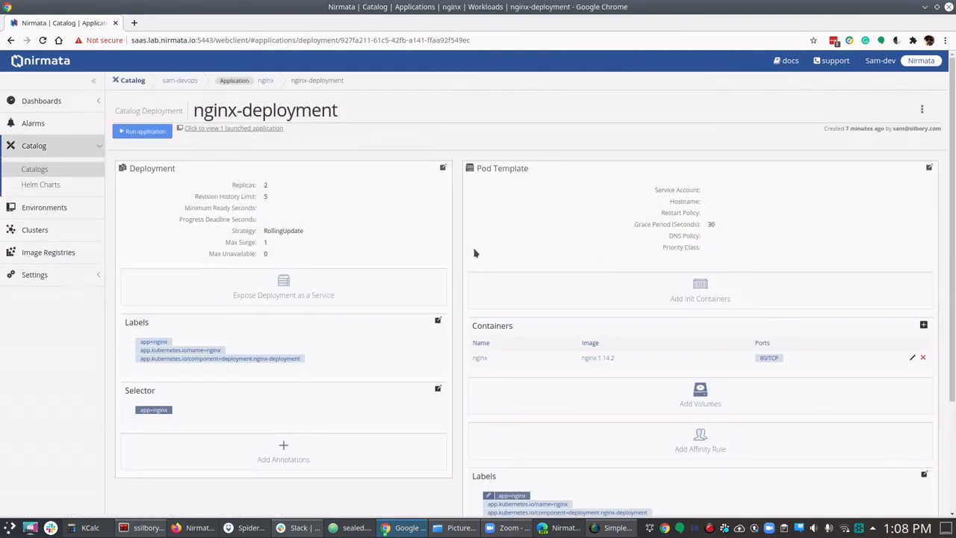
pyautogui.click(442, 168)
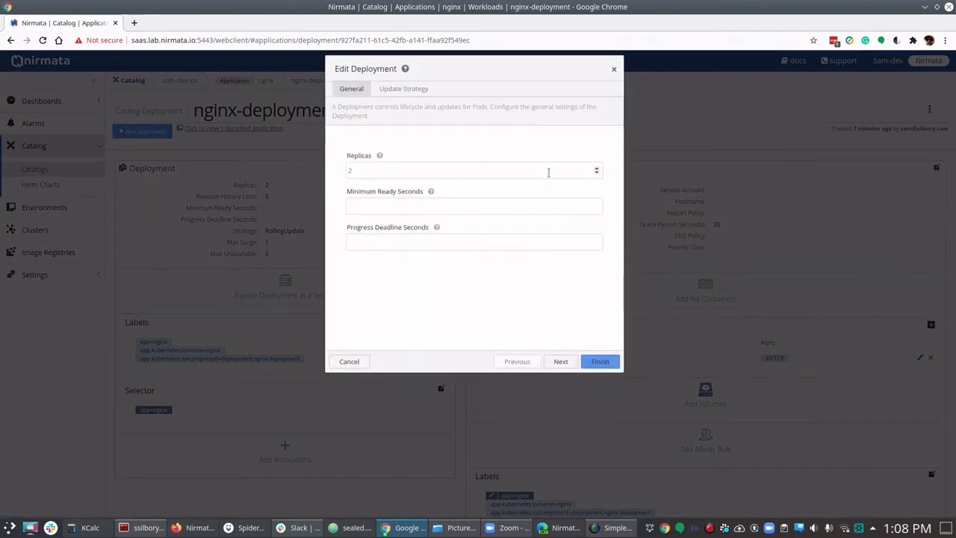
pyautogui.click(596, 167)
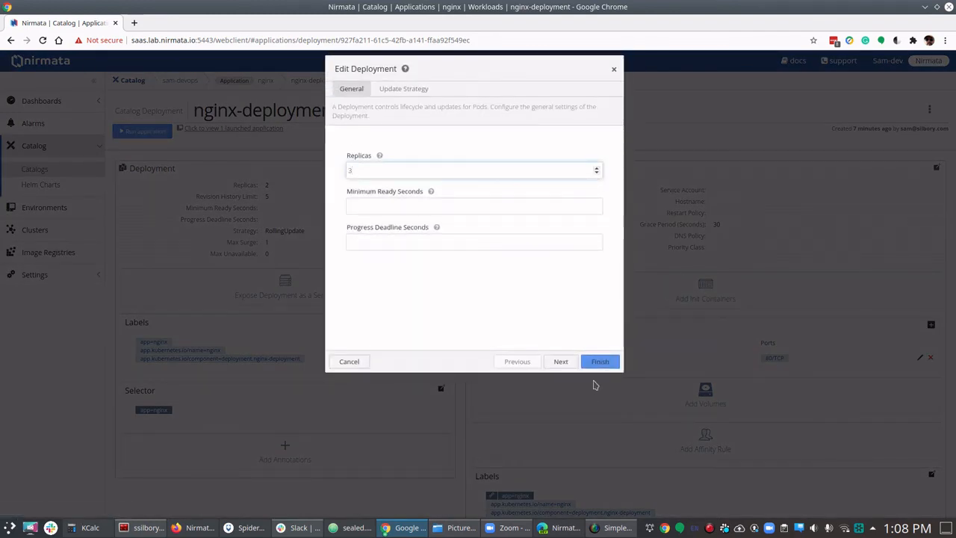
pyautogui.click(606, 361)
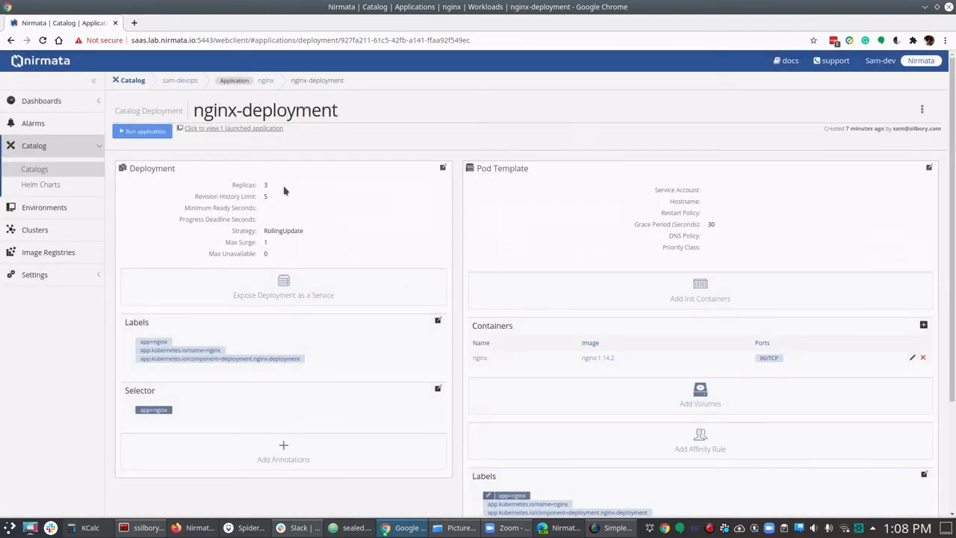
# - Open the launched nginx application from the catalog deployment and expand nginx-deployment to check its pods
pyautogui.click(232, 128)
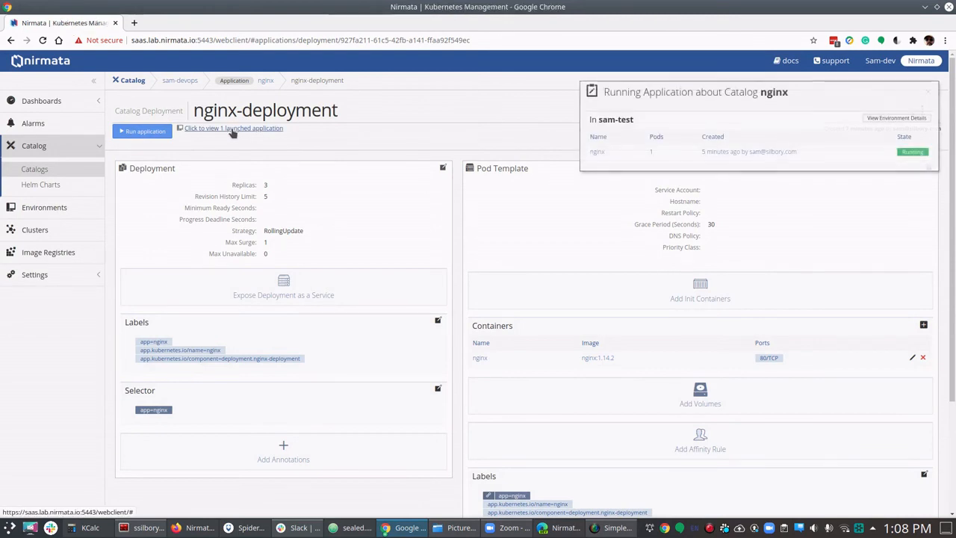
pyautogui.click(597, 151)
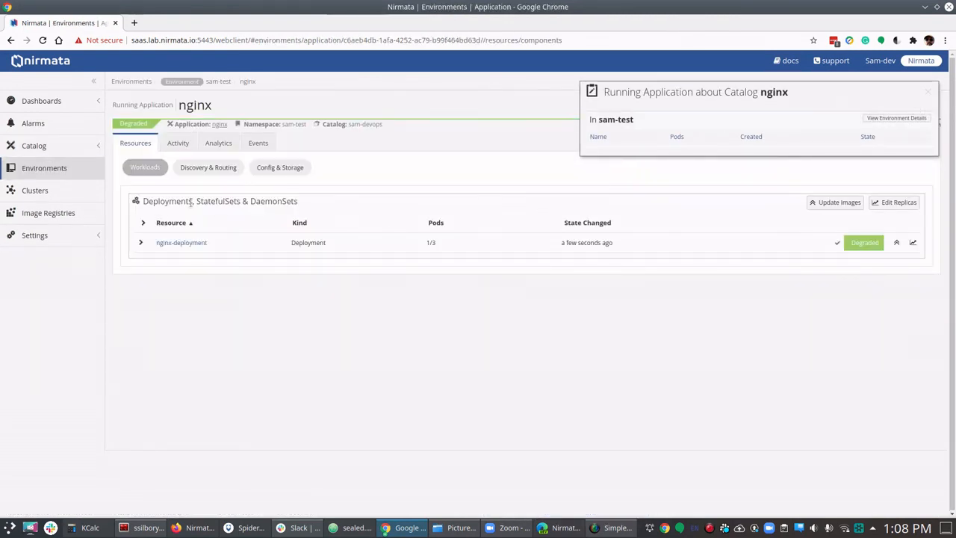
pyautogui.click(141, 243)
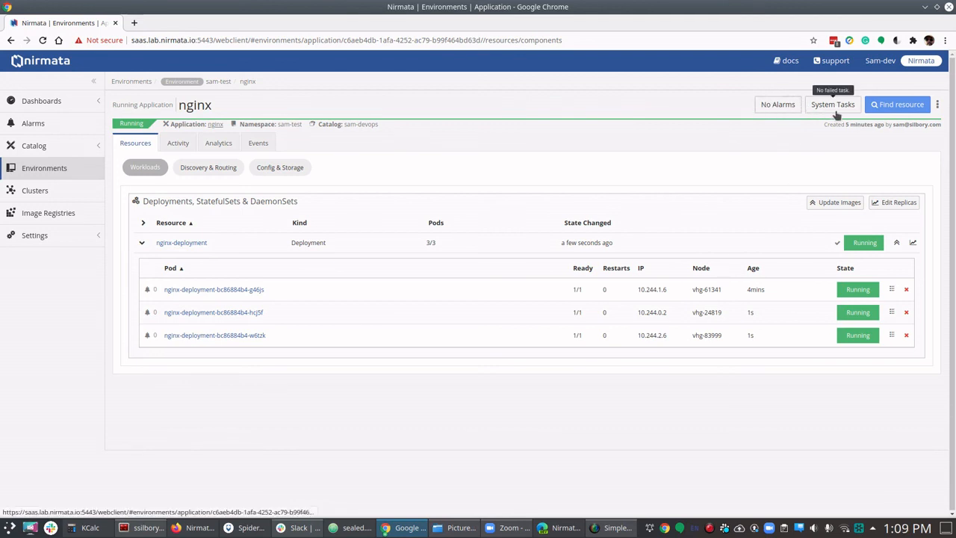
# - Update the nginx container's image in the running application to nginx:1.14.2342345234
pyautogui.click(833, 205)
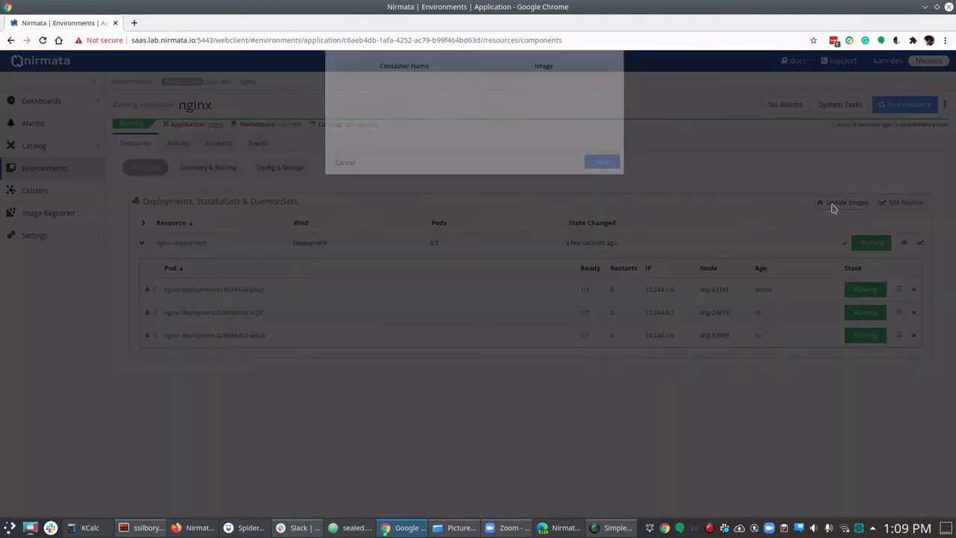
pyautogui.click(518, 118)
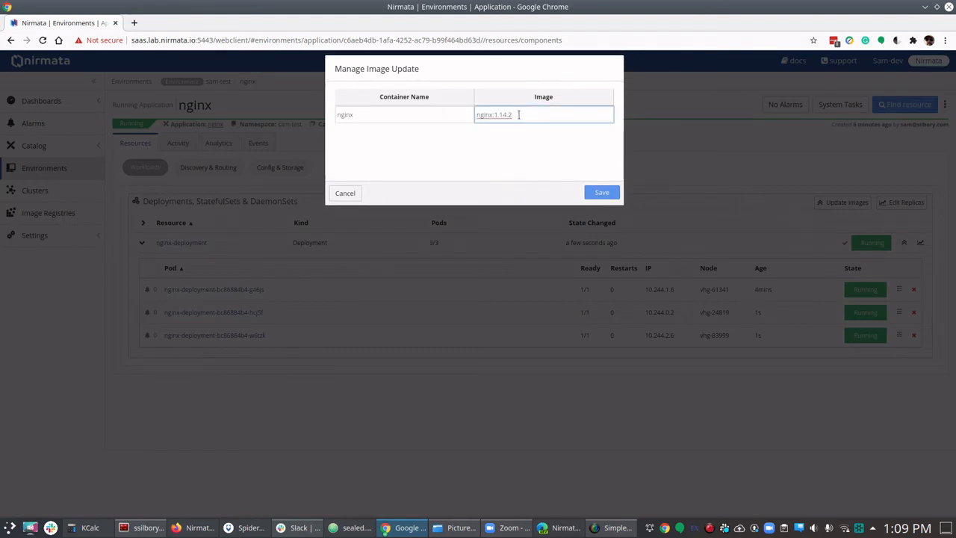
pyautogui.write('342345234')
pyautogui.click(599, 196)
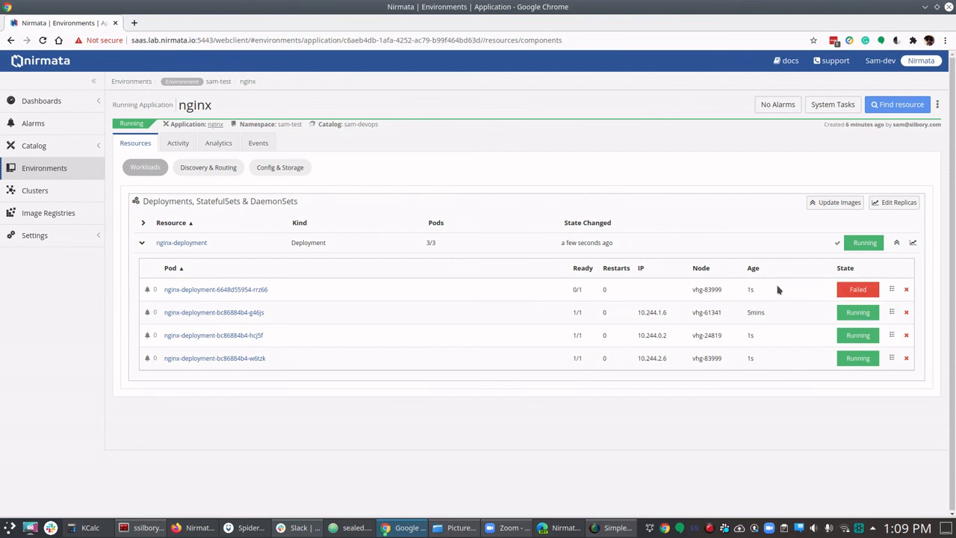
# - Open the failed nginx-deployment pod and examine its status, conditions and pod spec
pyautogui.click(243, 290)
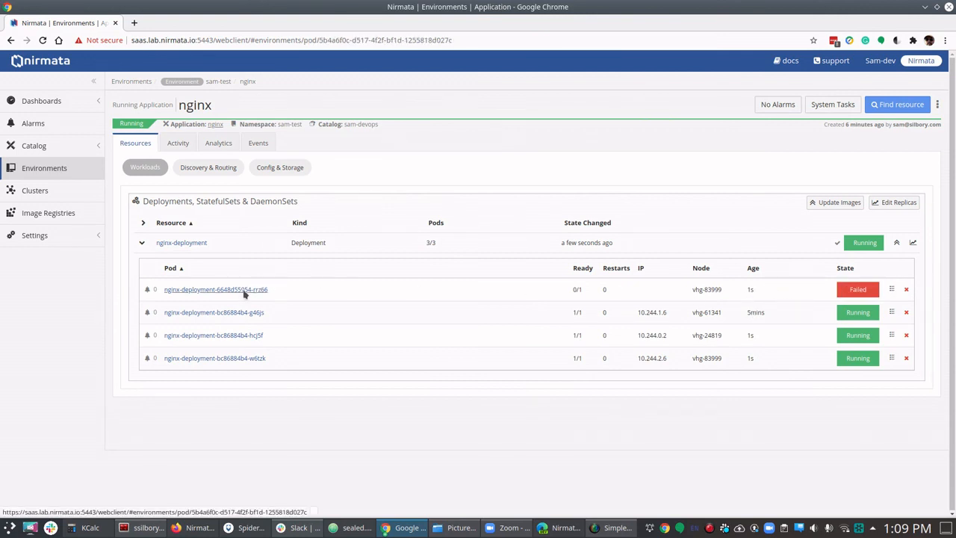
pyautogui.scroll(-3, 279, 277)
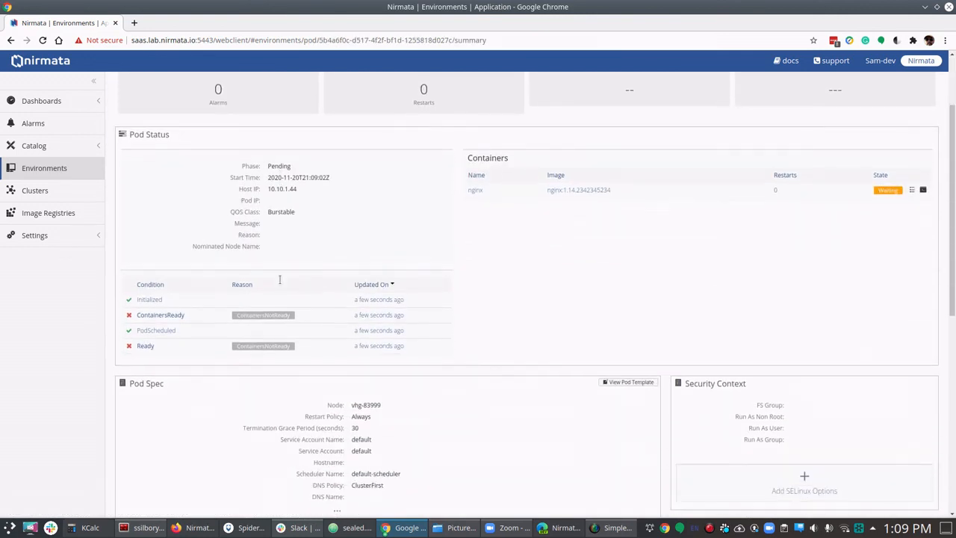
pyautogui.scroll(-4, 277, 280)
pyautogui.scroll(-7, 171, 192)
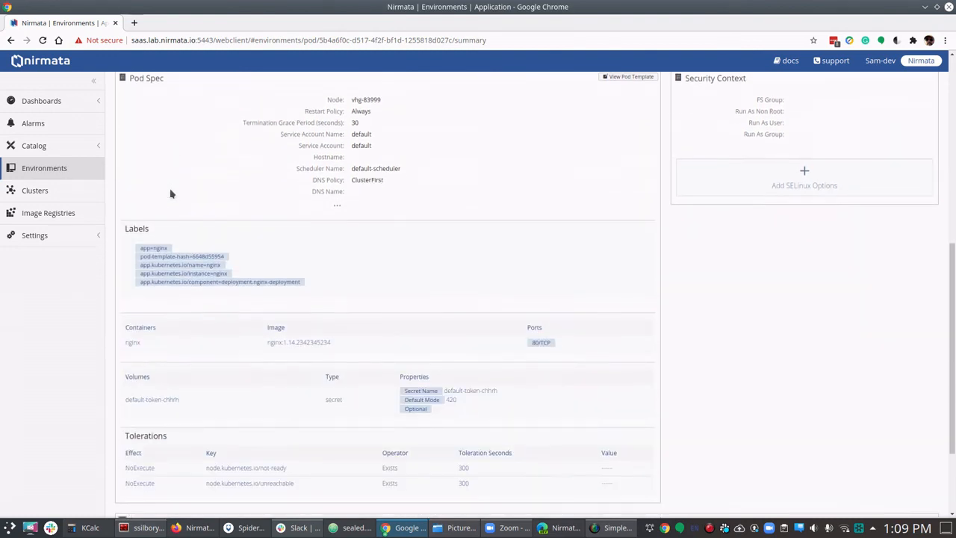
pyautogui.scroll(10, 170, 193)
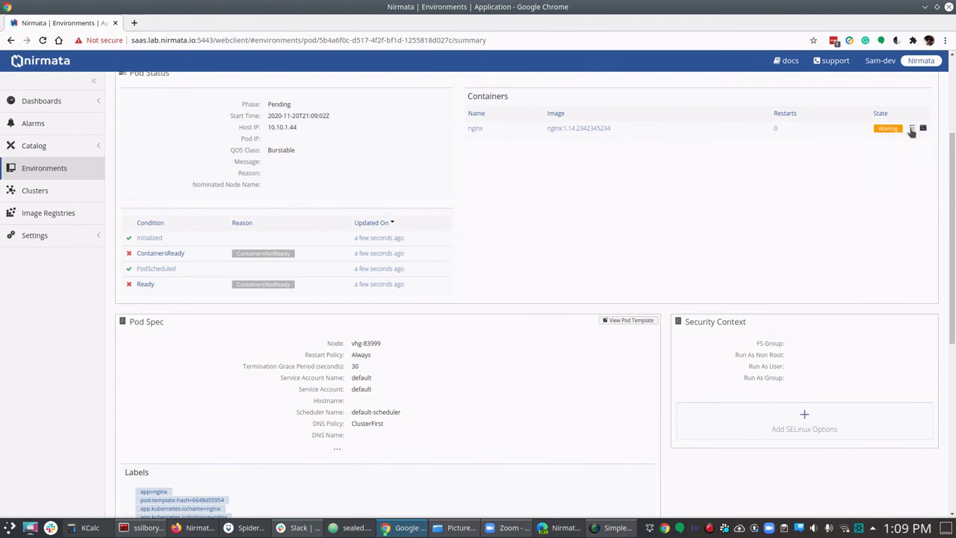
# - Launch the logs and the terminal of the failed pod's nginx container, and close both extra browser tabs
pyautogui.click(911, 130)
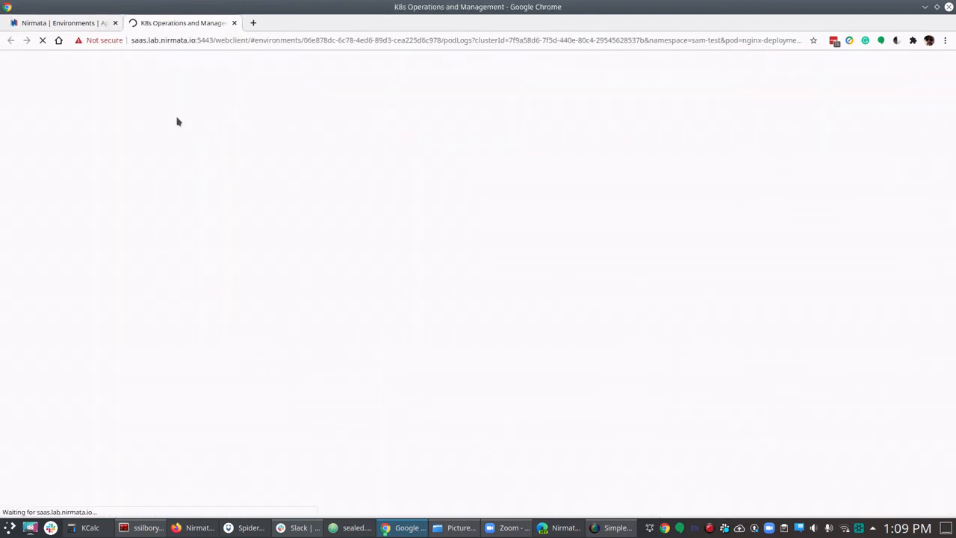
pyautogui.click(73, 23)
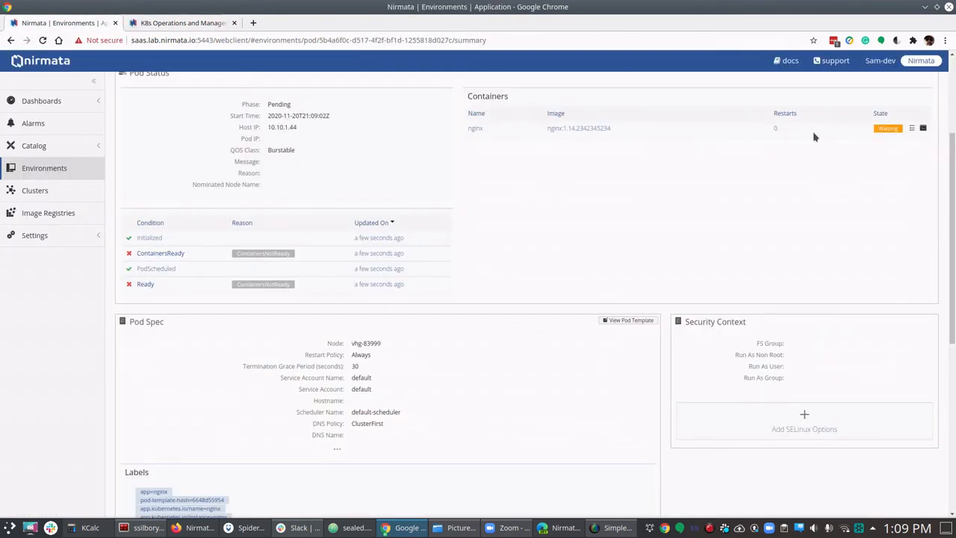
pyautogui.click(923, 128)
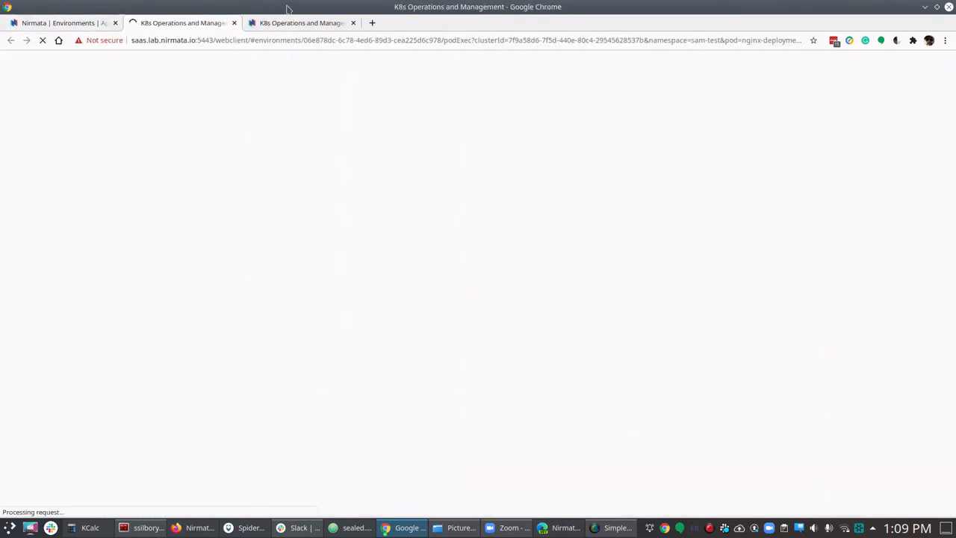
pyautogui.click(306, 26)
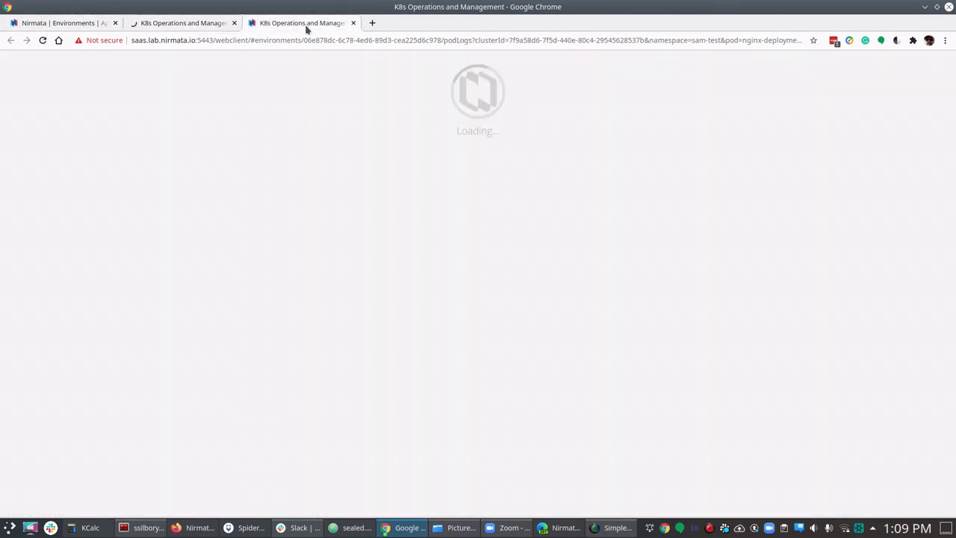
pyautogui.click(77, 23)
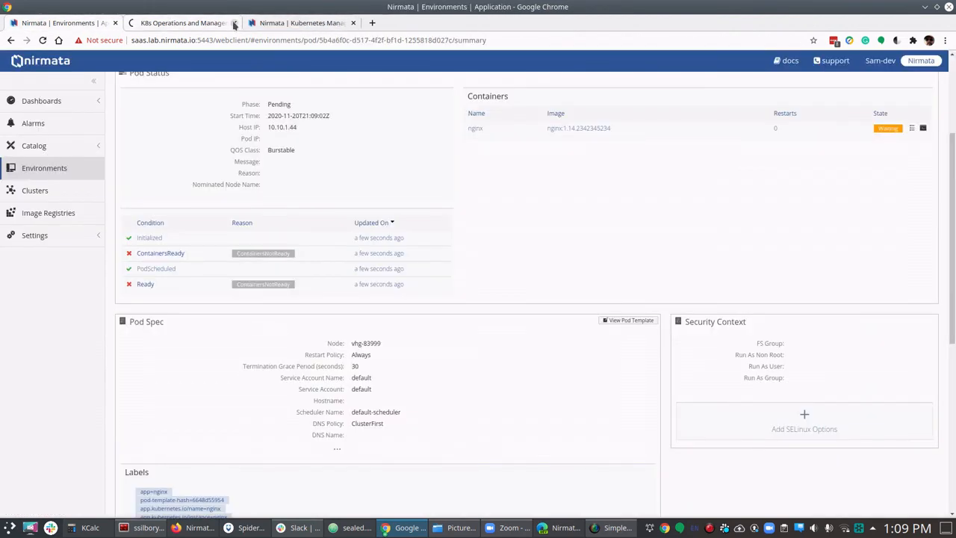
pyautogui.click(233, 23)
pyautogui.click(233, 23)
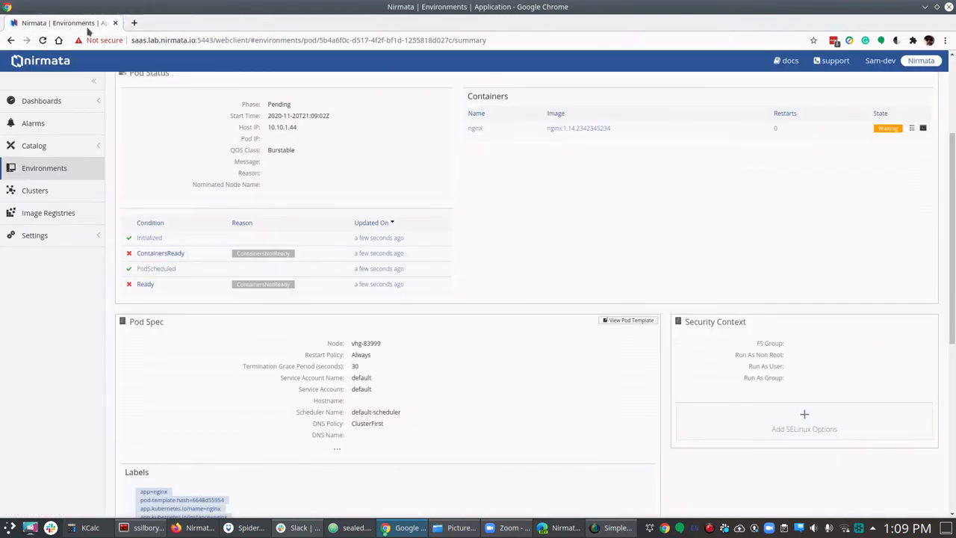
# - Return to the running nginx application and examine the reason and message in its container failure details
pyautogui.click(11, 41)
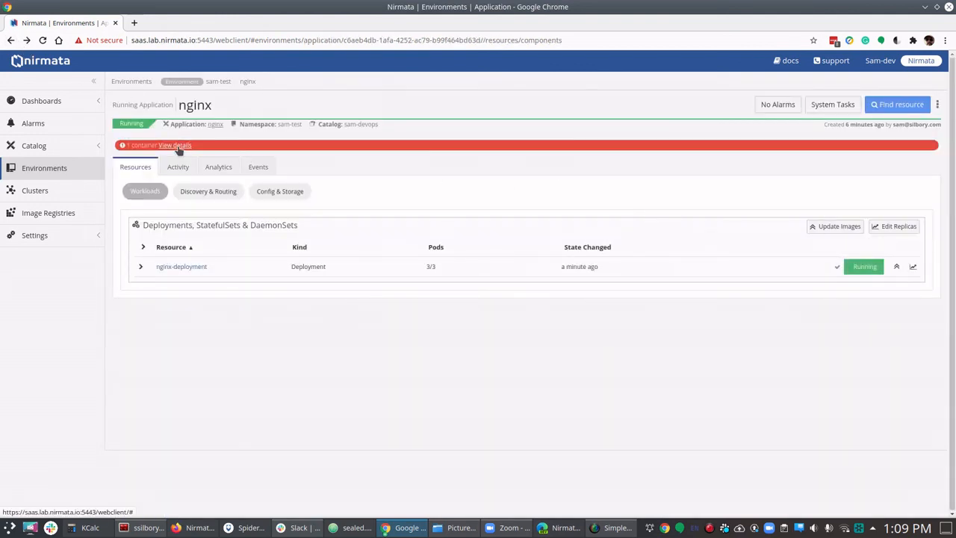
pyautogui.click(176, 145)
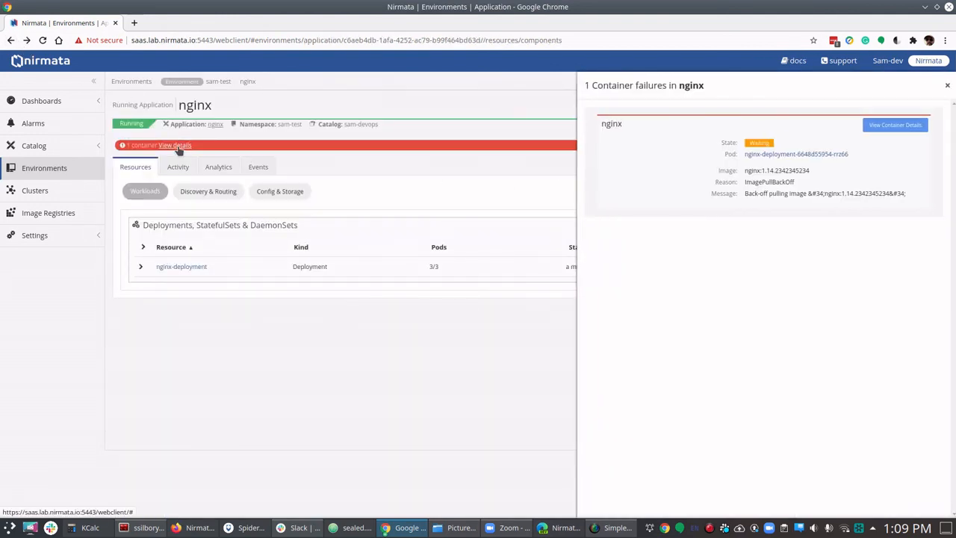
pyautogui.doubleClick(734, 183)
pyautogui.moveTo(763, 182); pyautogui.dragTo(764, 192)
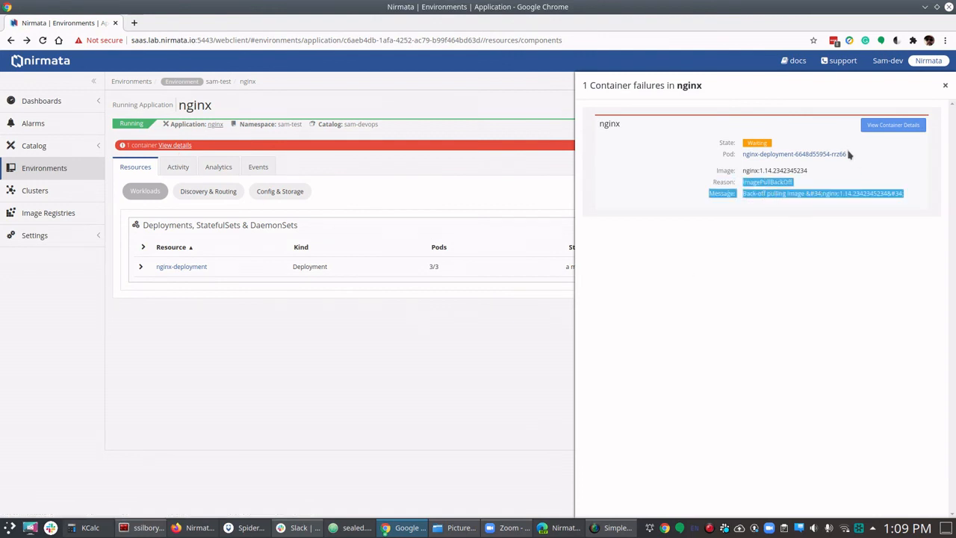
pyautogui.click(944, 85)
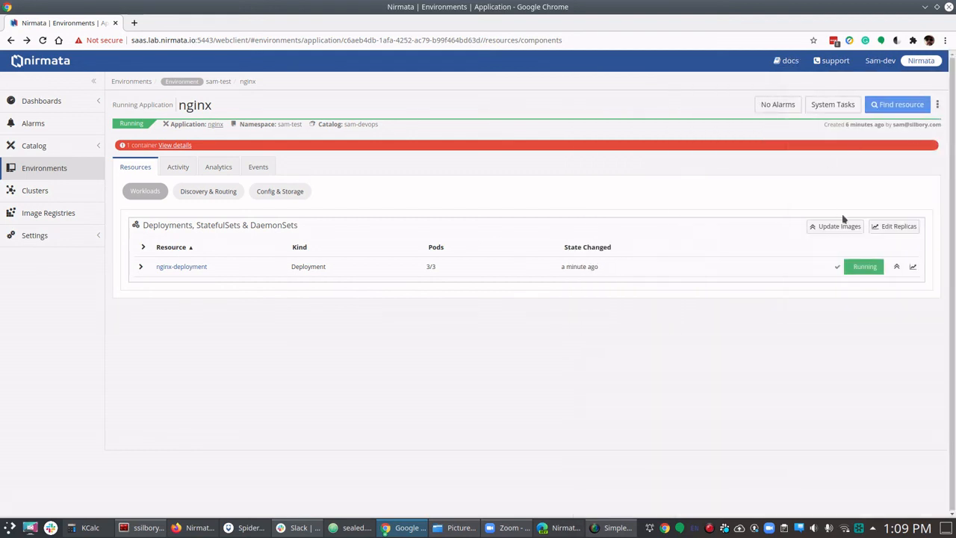
# - Expand the pods of nginx-deployment, and view the details of the most recent Update Application entry in the system tasks
pyautogui.click(141, 269)
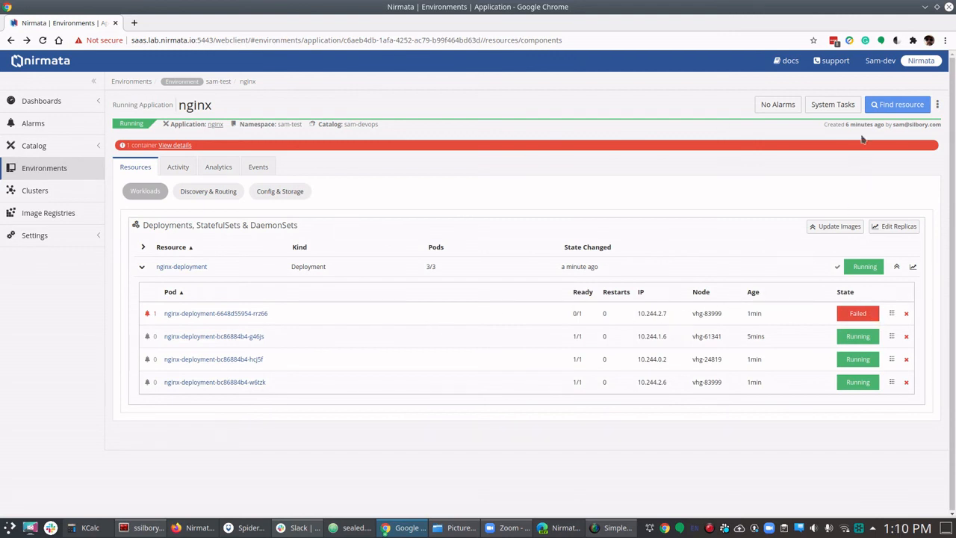
pyautogui.click(838, 107)
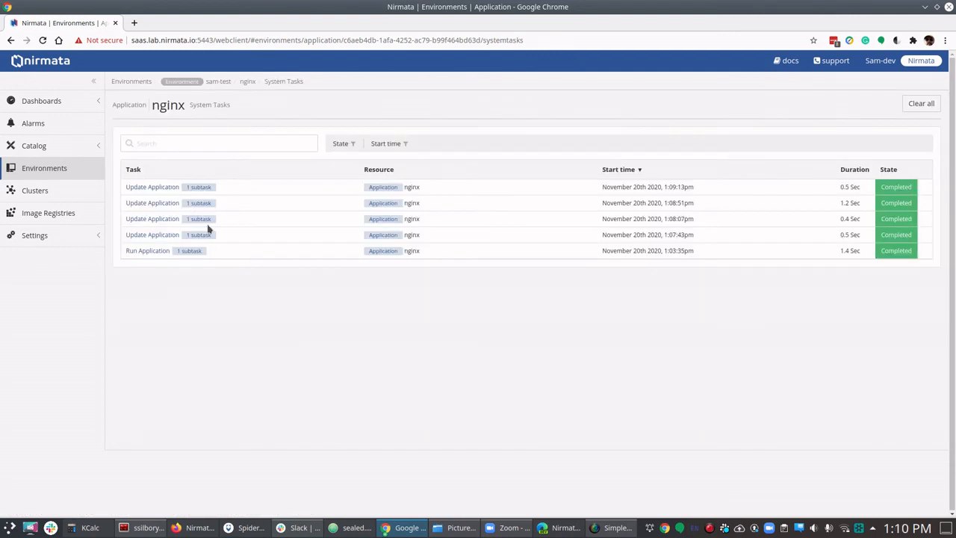
pyautogui.click(162, 187)
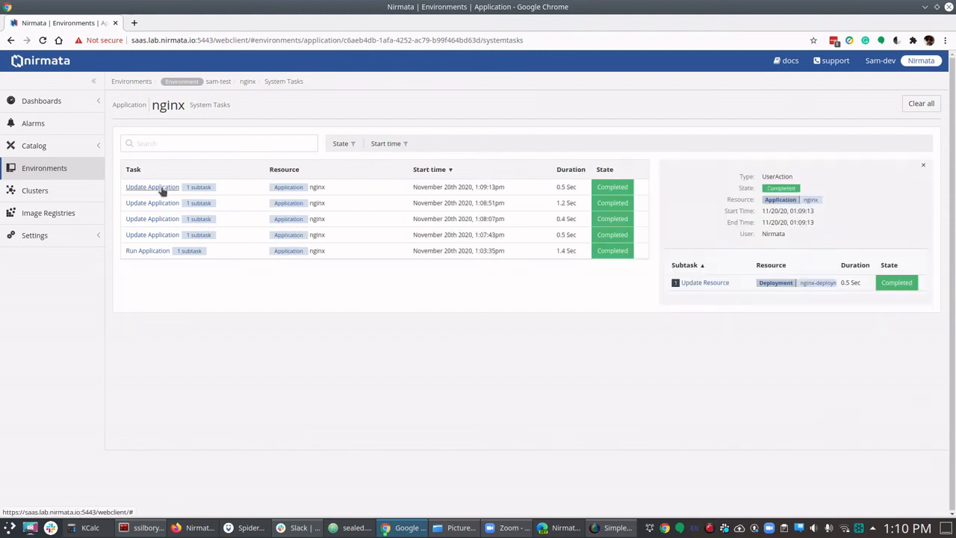
# - Open the Update Resource subtask of the most recent update, examine the changed image line in the nginx-deployment diff, and dismiss the comparison
pyautogui.click(708, 282)
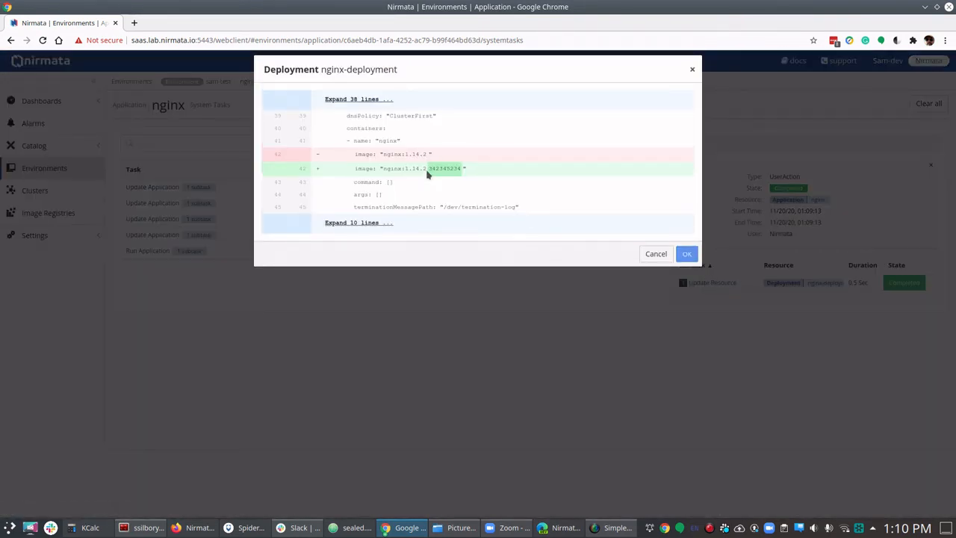
pyautogui.moveTo(428, 172); pyautogui.dragTo(457, 166)
pyautogui.click(644, 254)
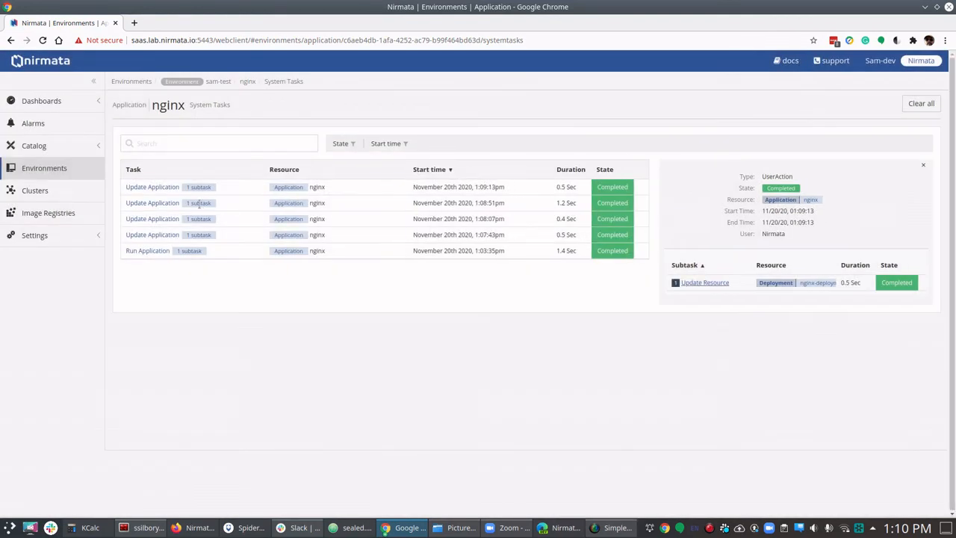
# - Examine the replicas change in the Update Resource subtask of the 1:08:51pm Update Application task, and return to the running nginx application
pyautogui.click(158, 205)
pyautogui.click(706, 283)
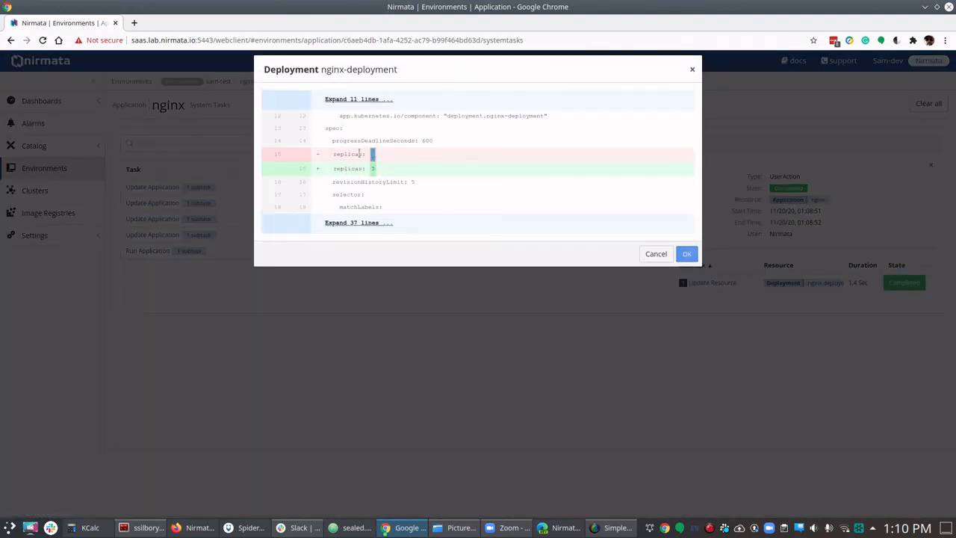
pyautogui.doubleClick(372, 169)
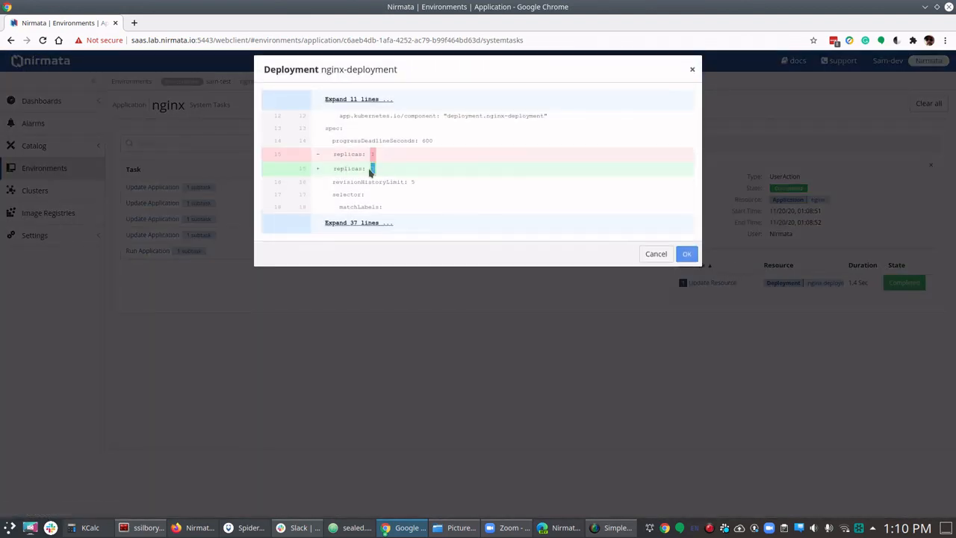
pyautogui.click(647, 255)
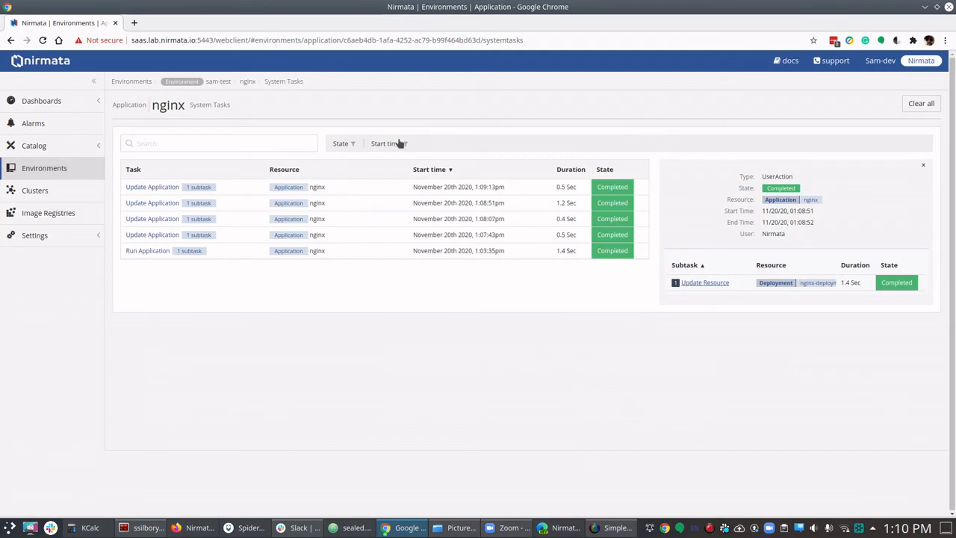
pyautogui.click(248, 82)
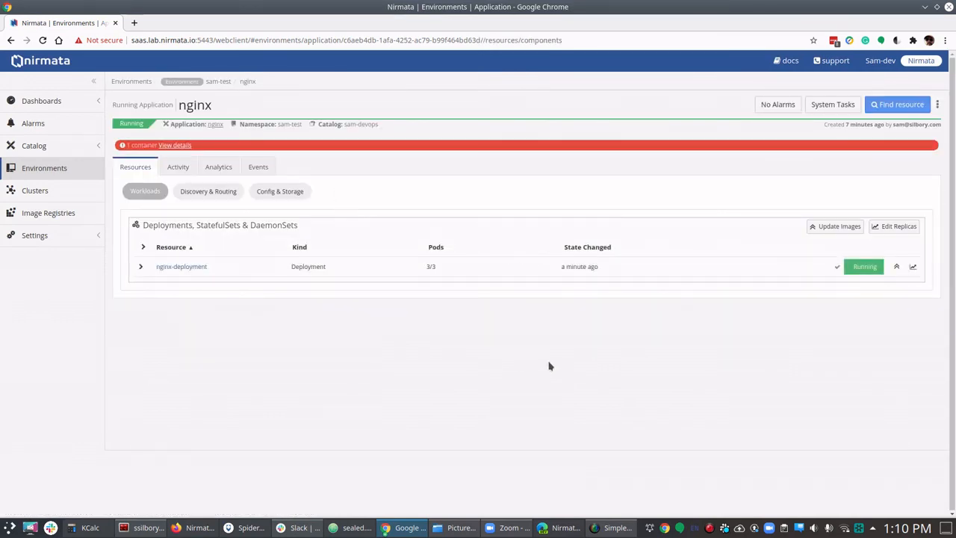